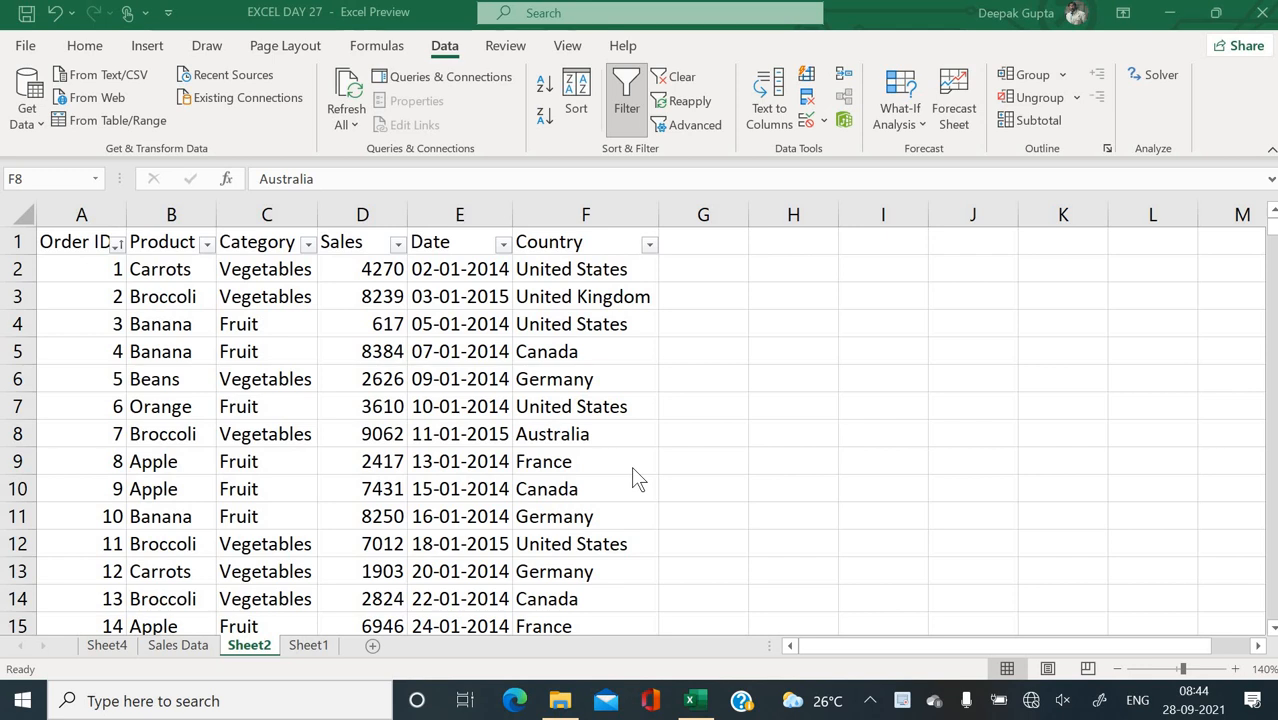
click(479, 304)
click(333, 295)
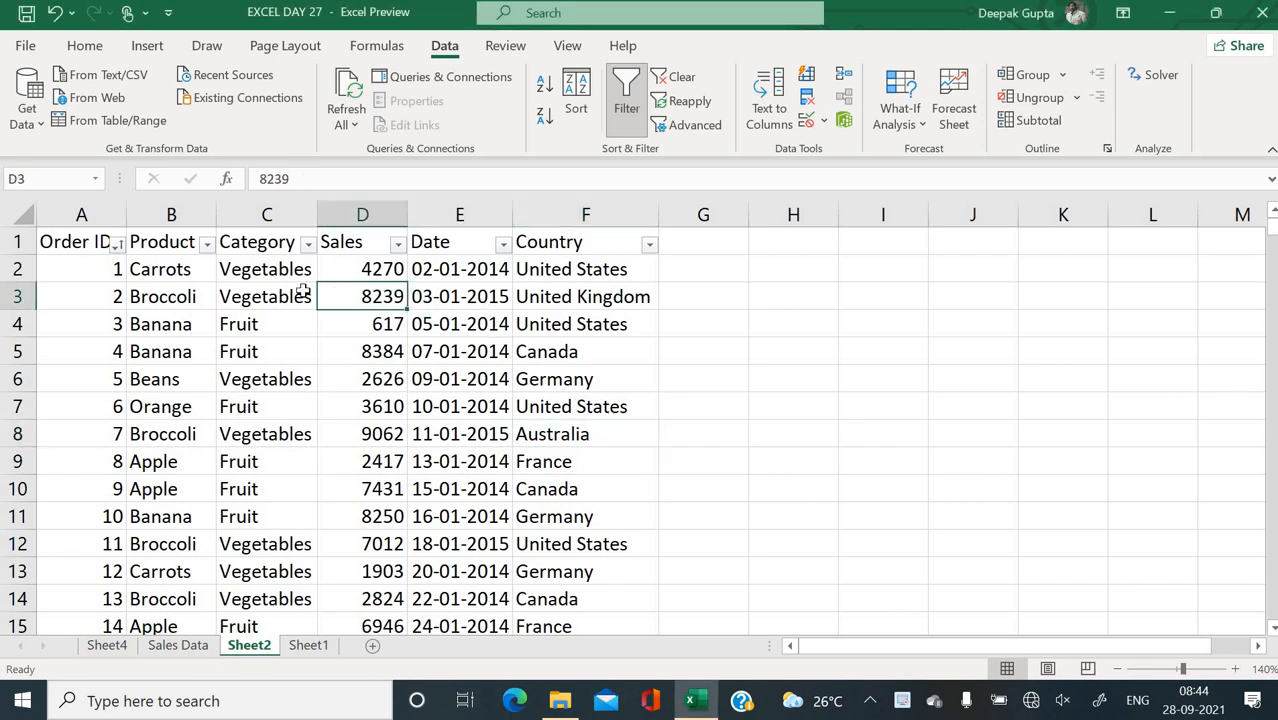
click(570, 47)
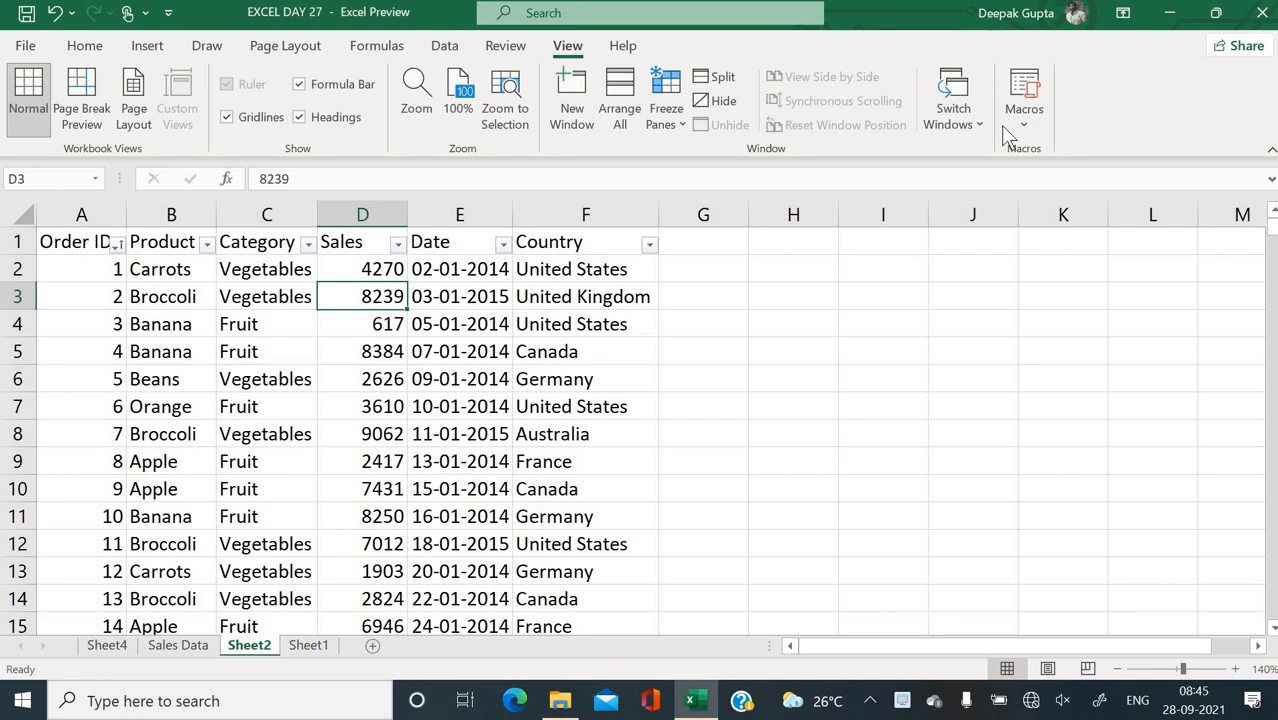
click(757, 316)
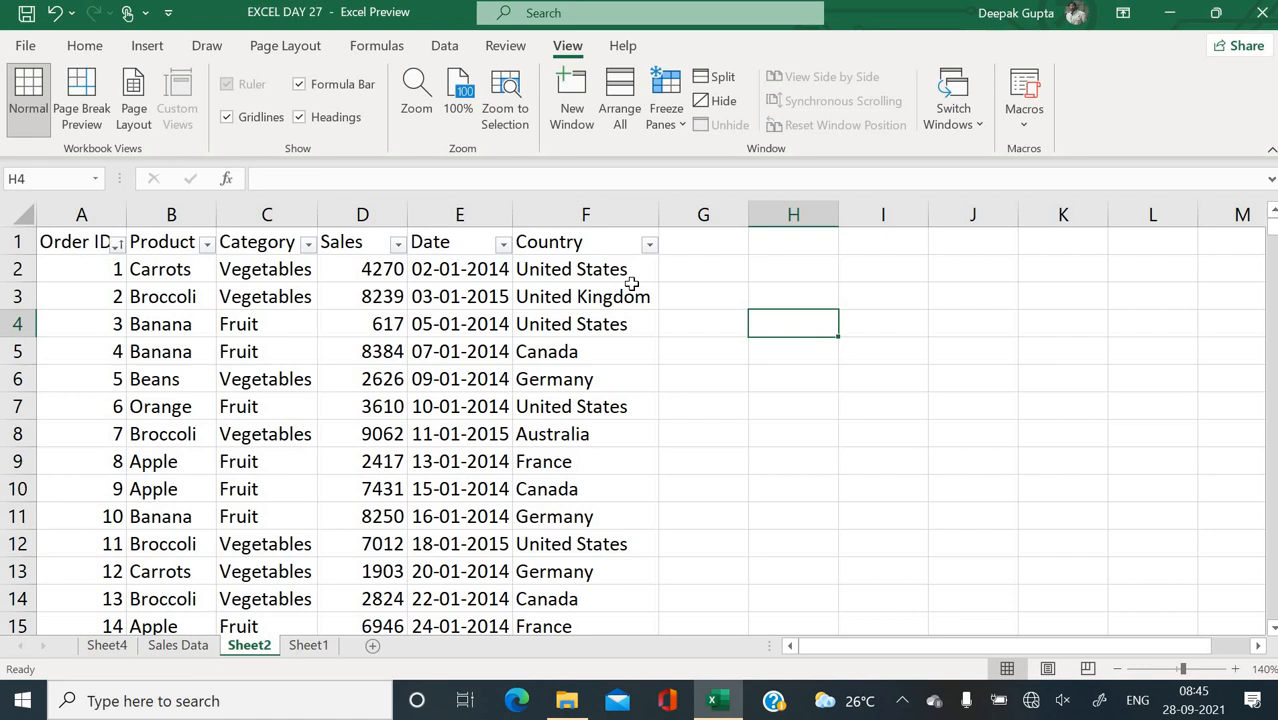
click(551, 270)
click(117, 330)
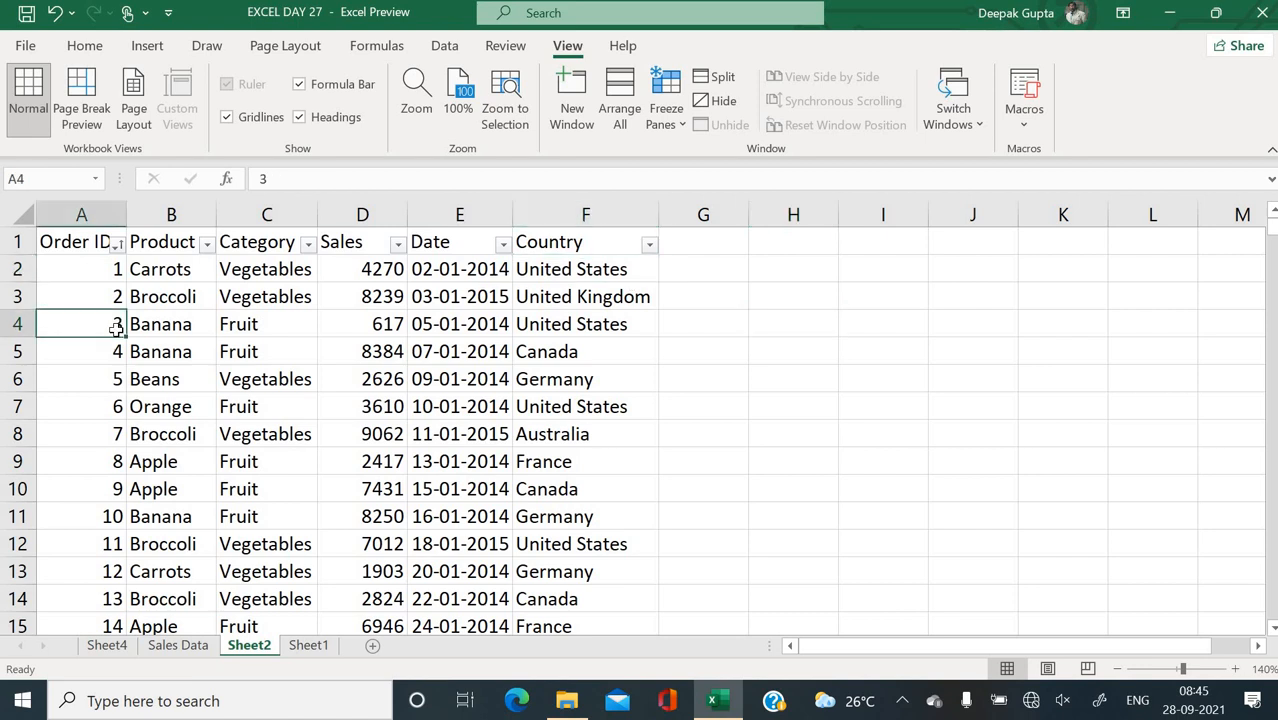
click(322, 330)
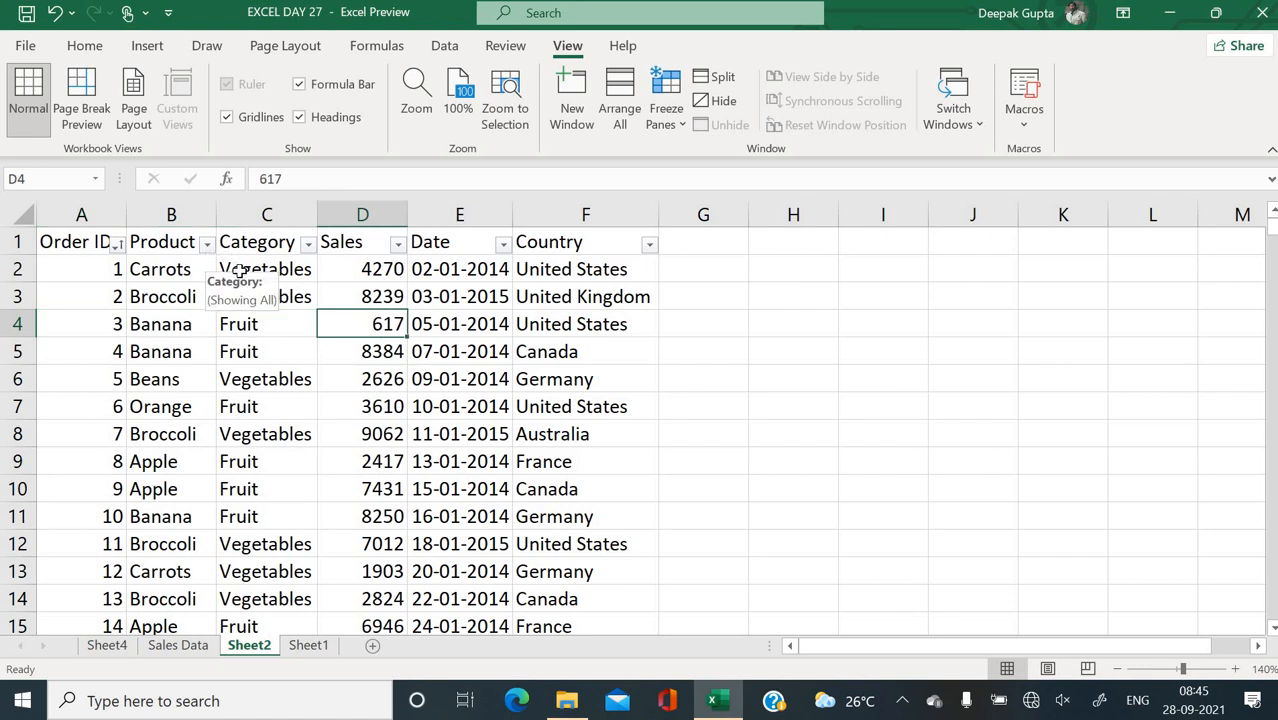
click(238, 292)
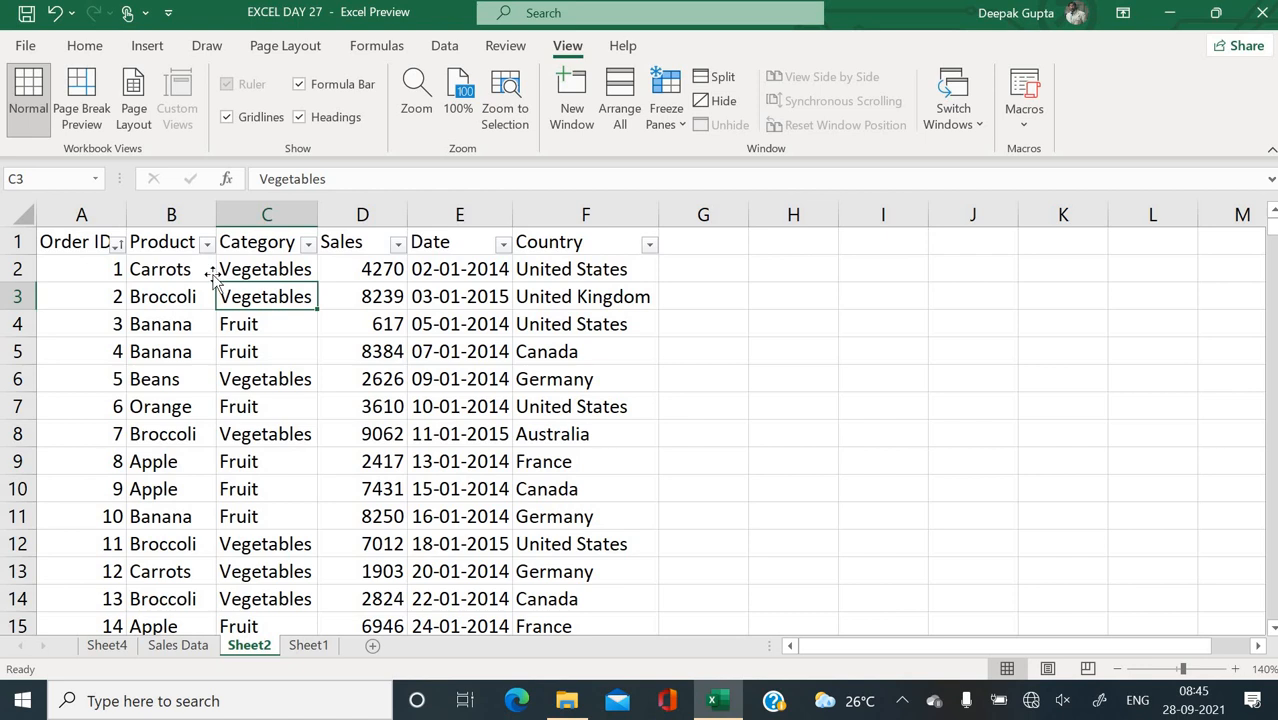
click(212, 272)
click(294, 297)
click(1024, 125)
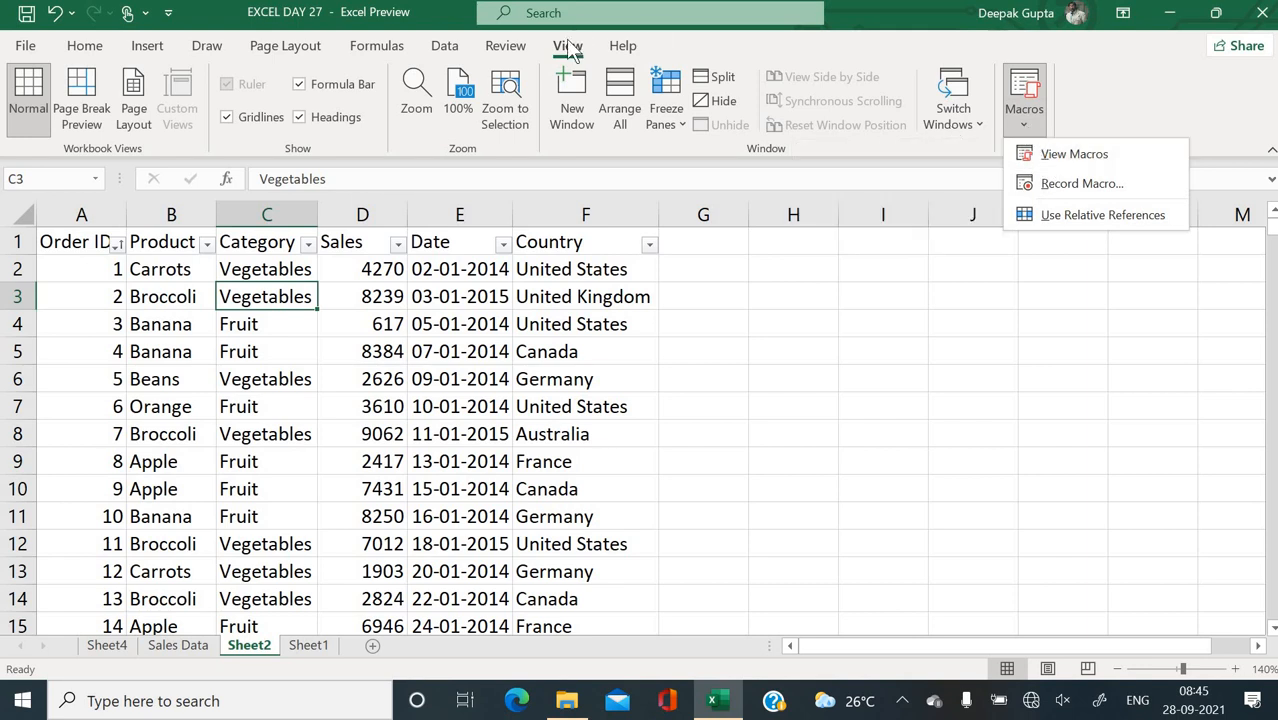
click(1070, 184)
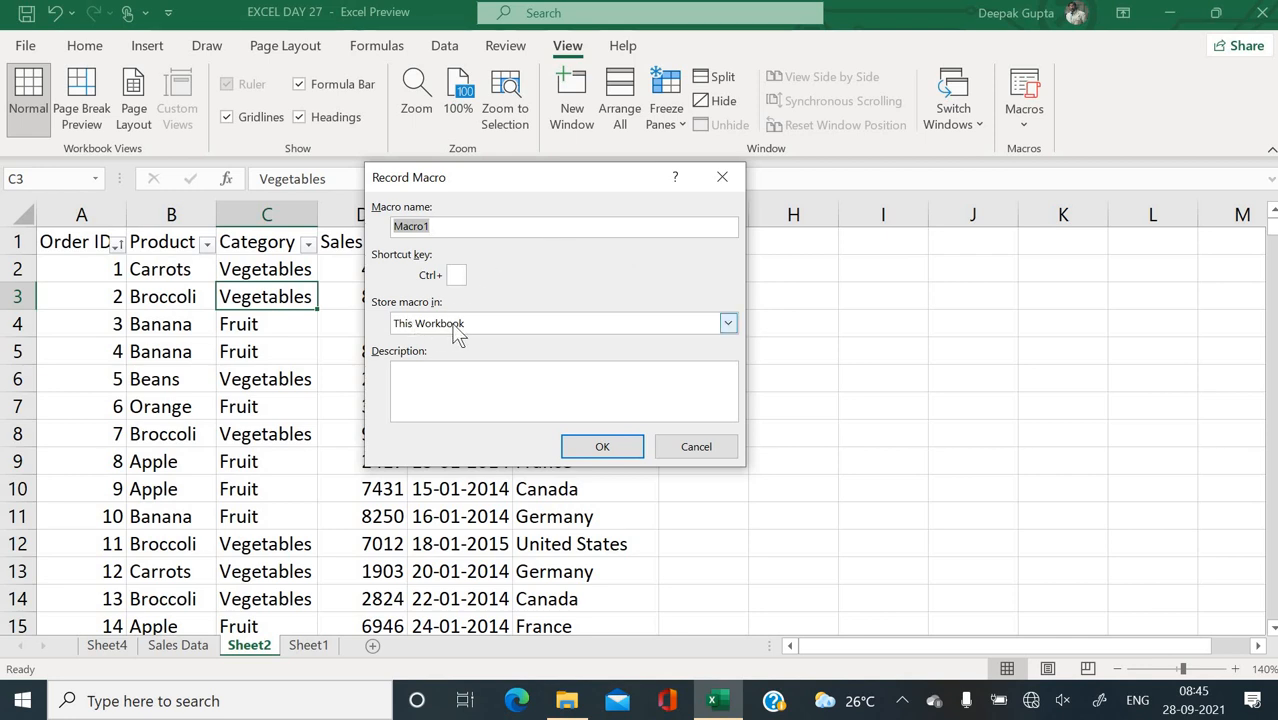
click(456, 324)
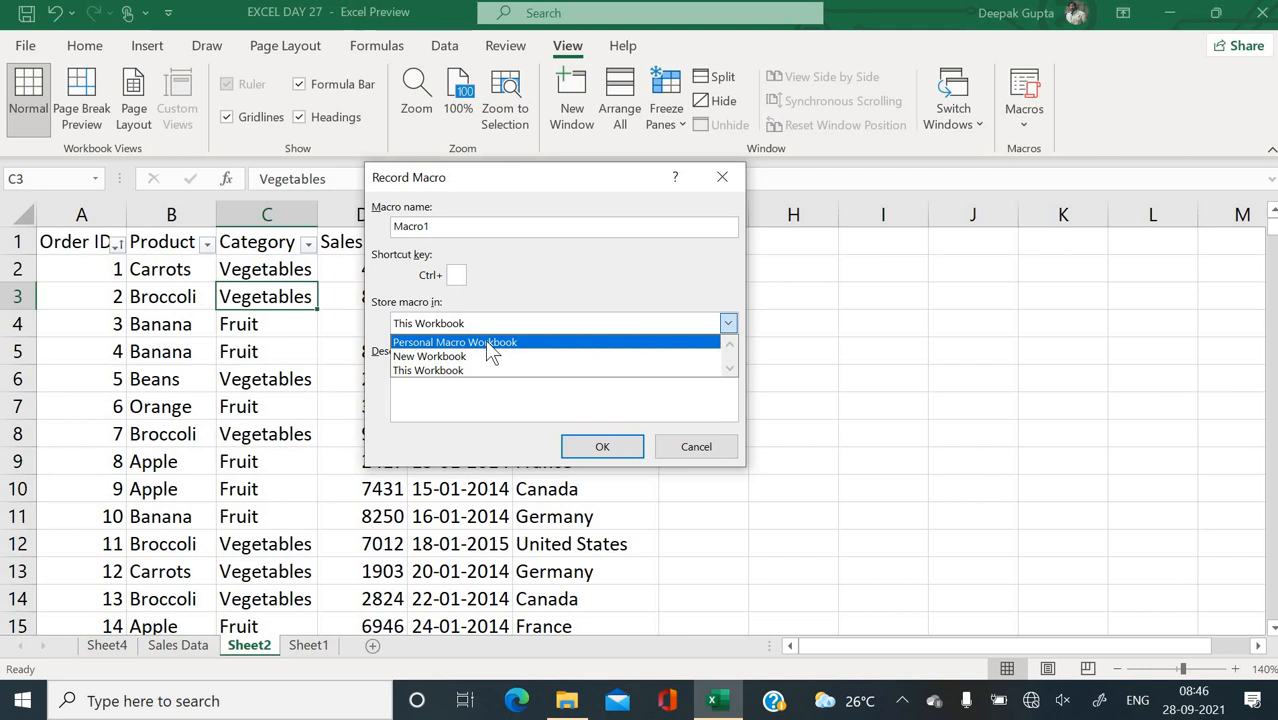
click(460, 279)
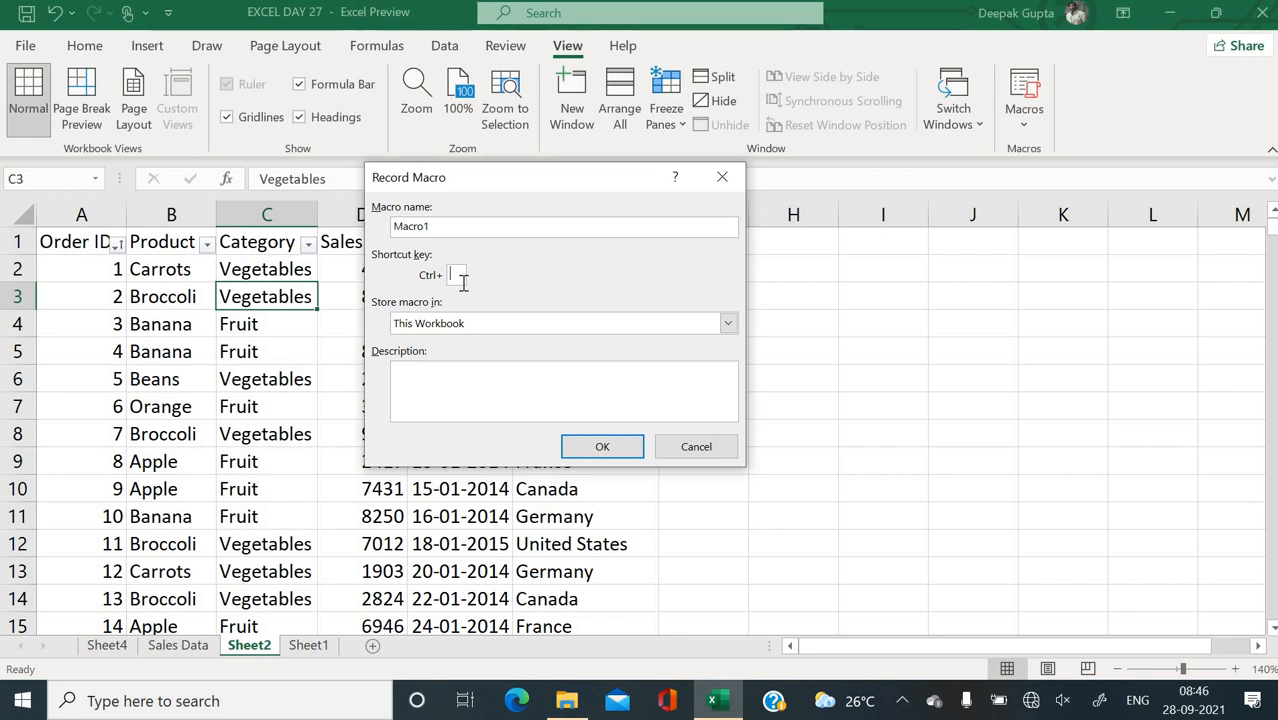
text(Q)
key(BackSpace)
drag(456, 226, 340, 230)
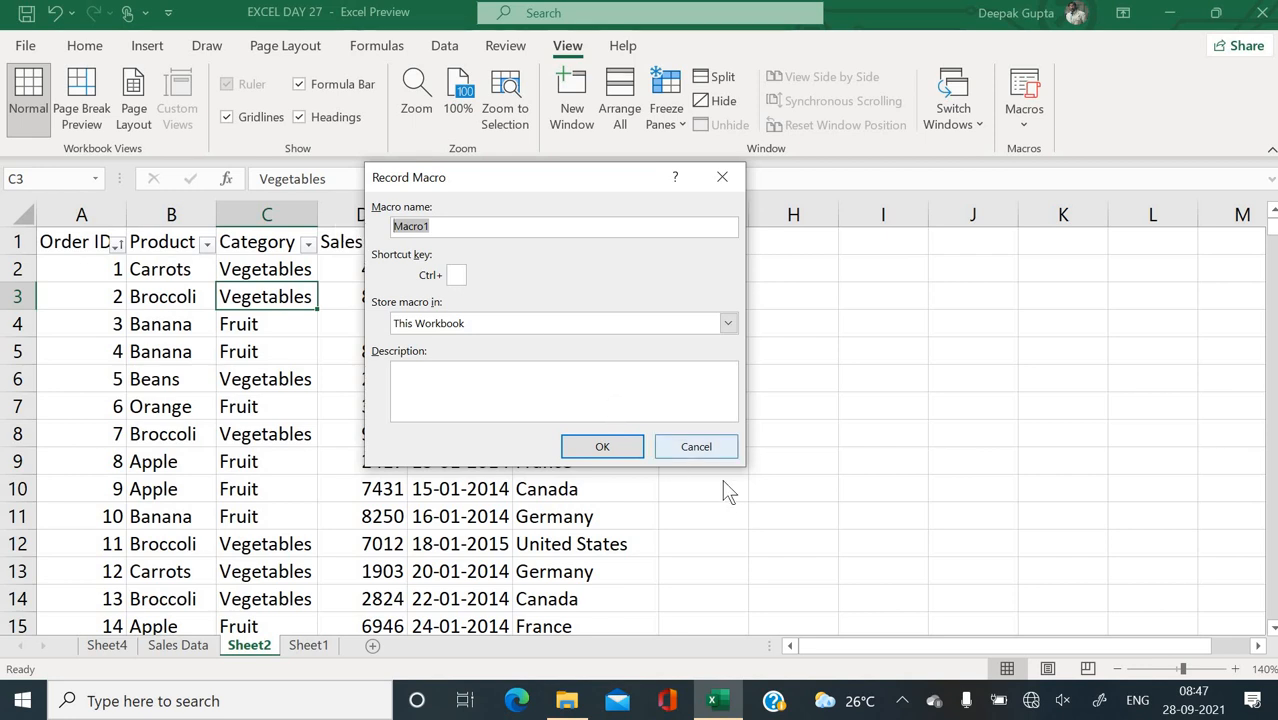
click(697, 447)
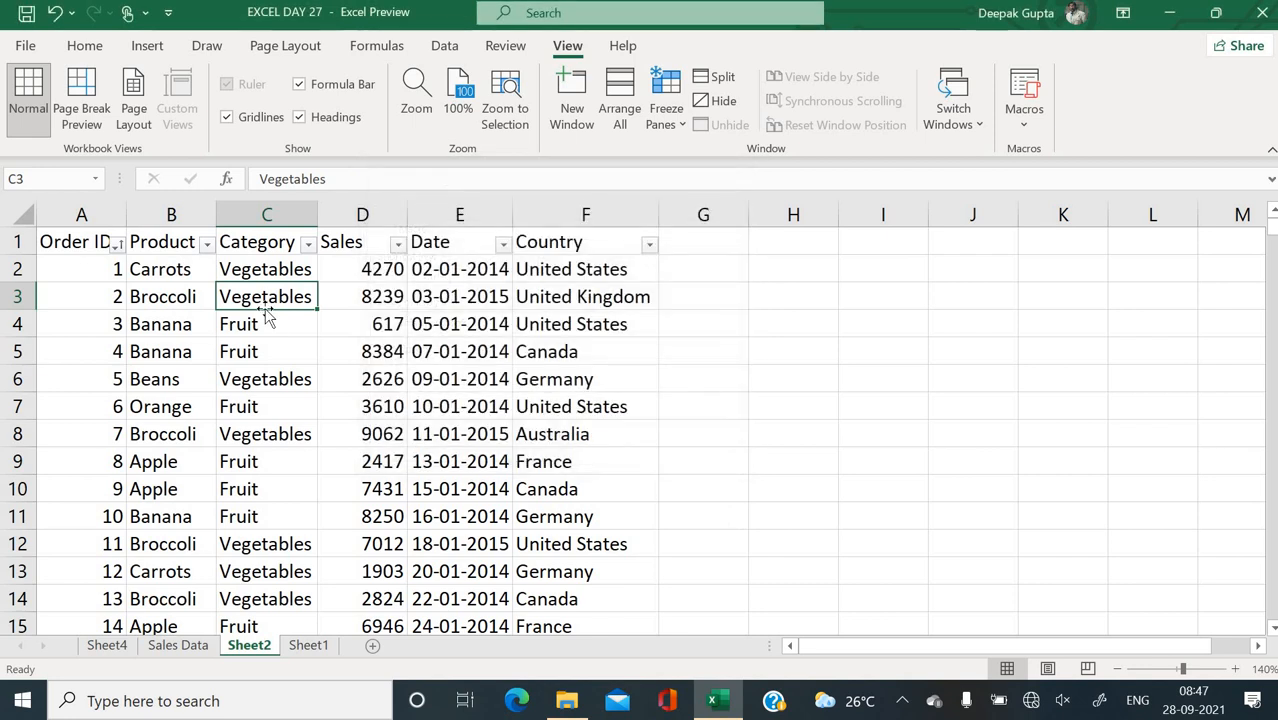
- Sort the table by the Product column from A to Z and check where the Banana rows begin
click(206, 247)
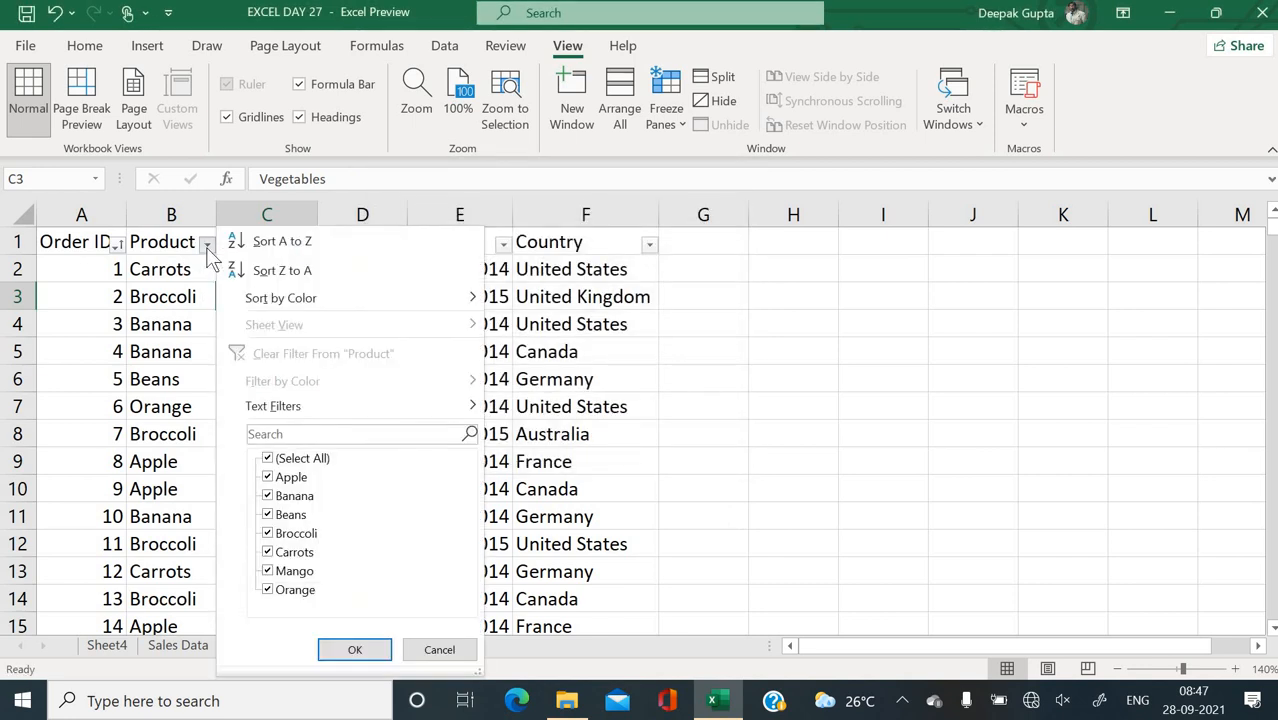
click(289, 243)
click(171, 403)
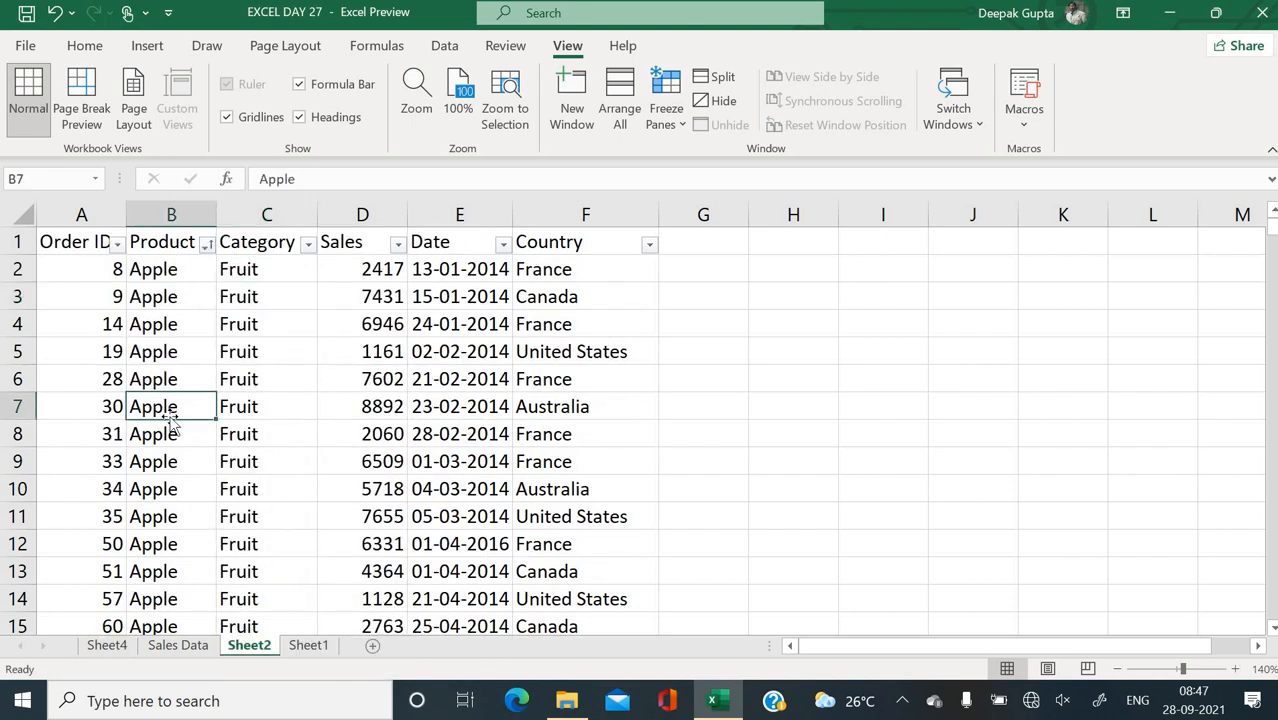
scroll(183, 466, down, 1)
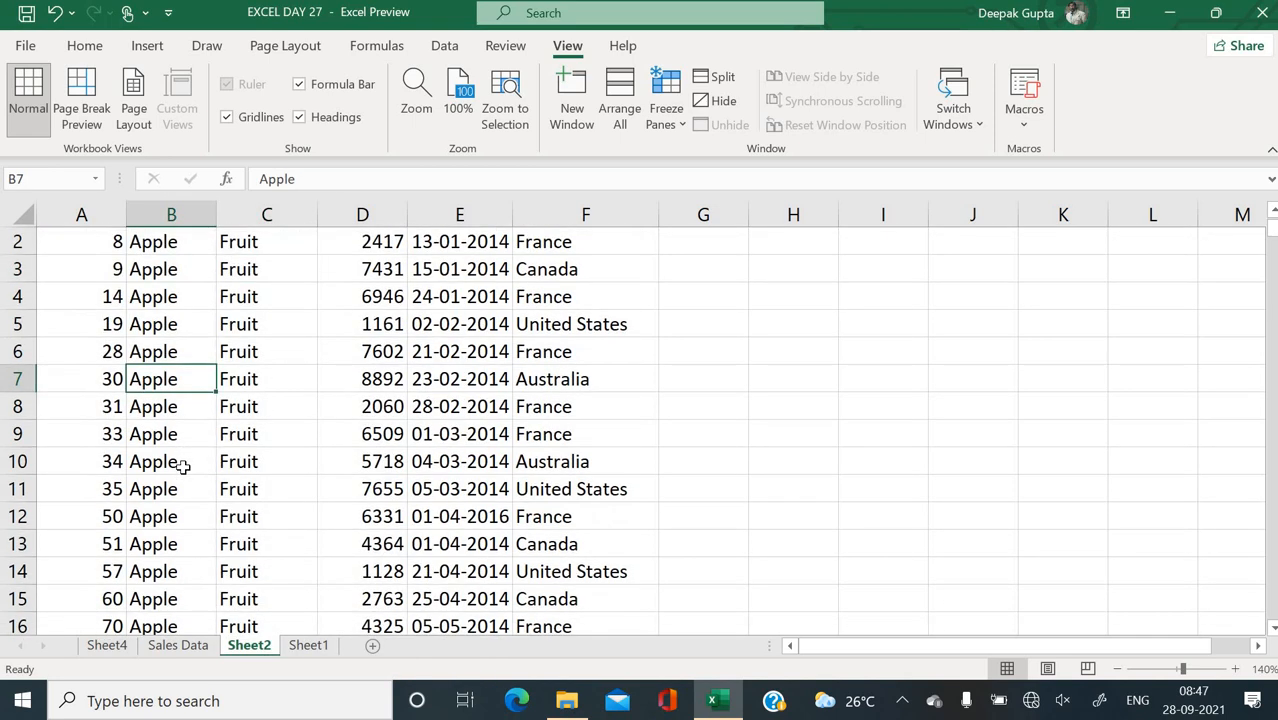
scroll(183, 466, up, 1)
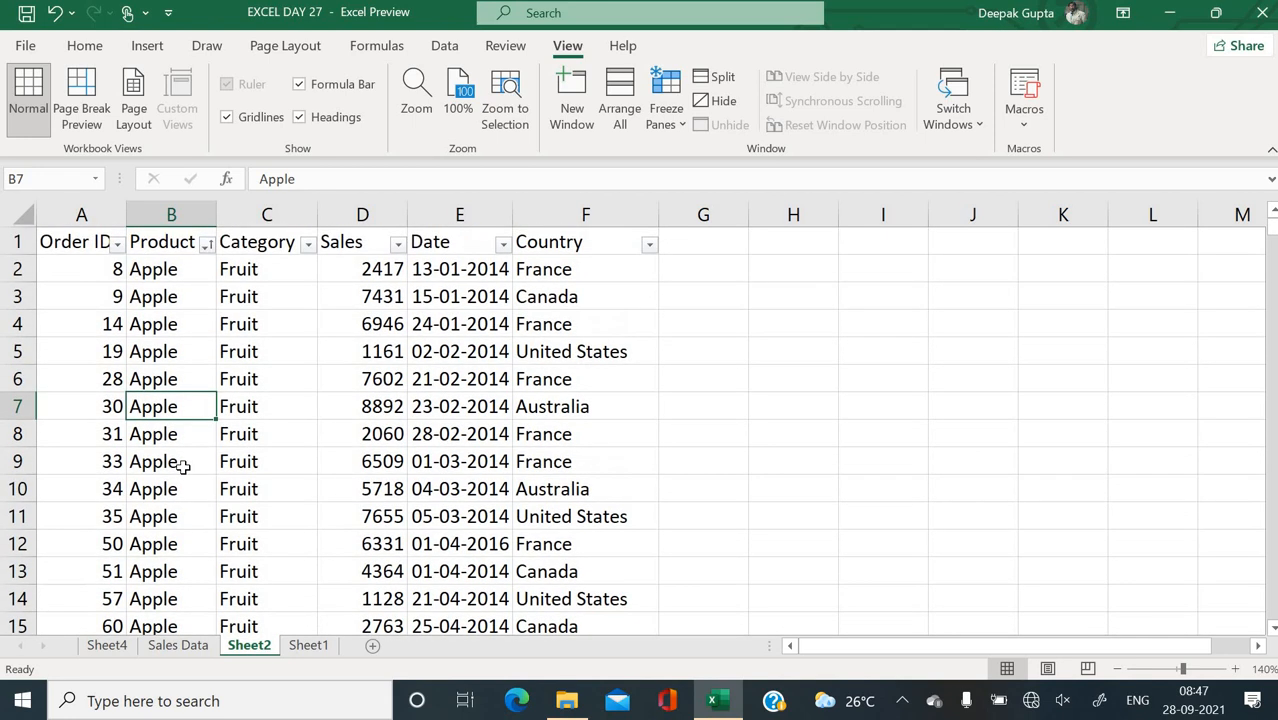
scroll(183, 466, down, 5)
scroll(183, 466, down, 8)
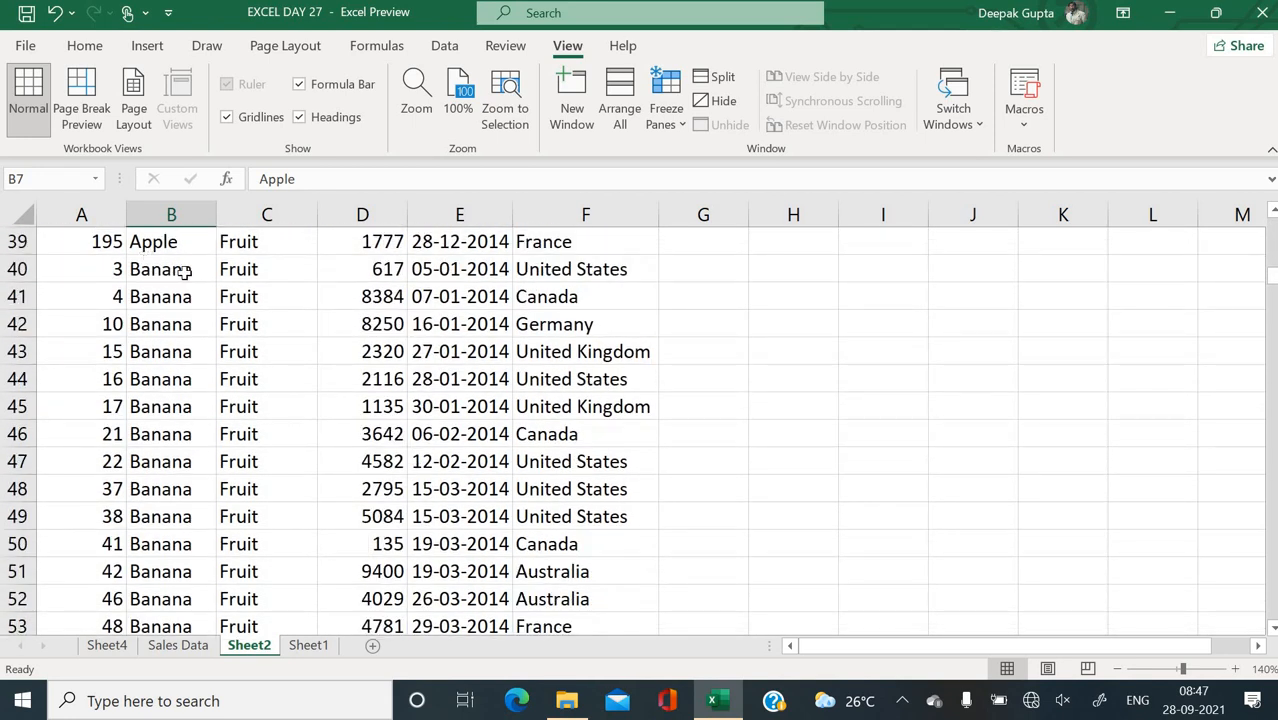
scroll(183, 272, up, 13)
- Start recording a macro named banana from cell B2, stored in this workbook
click(175, 268)
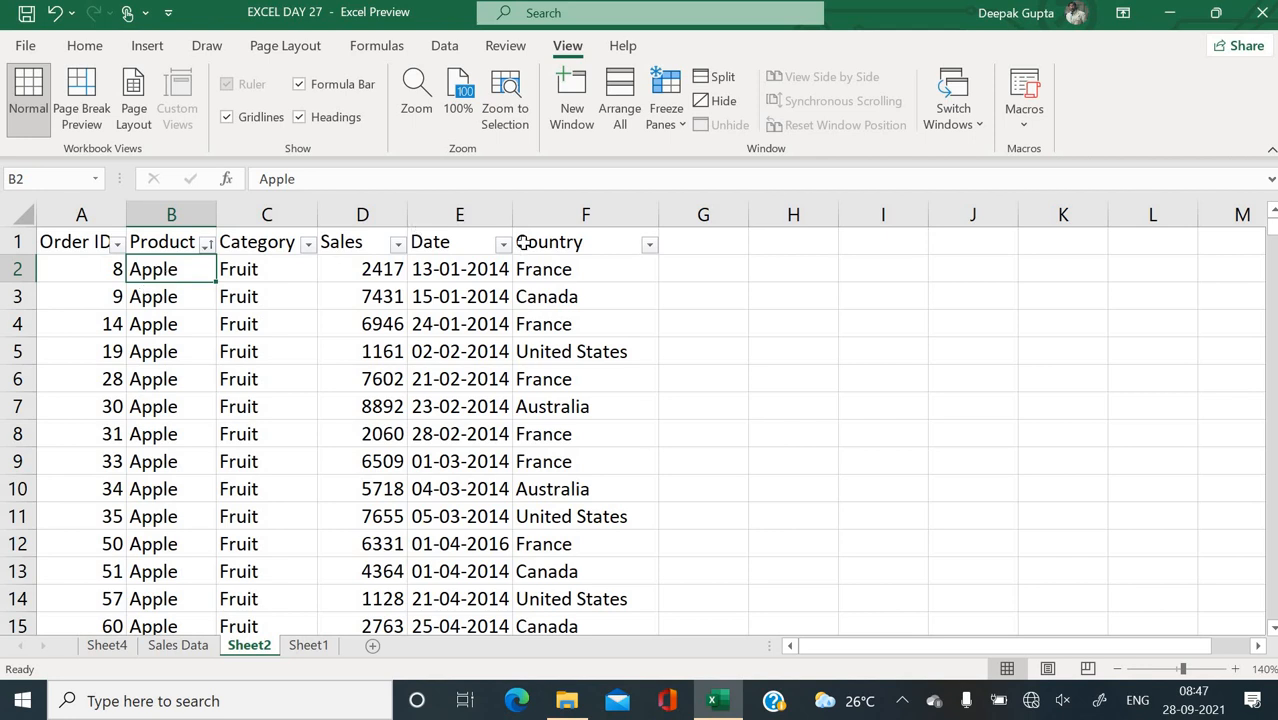
click(1020, 128)
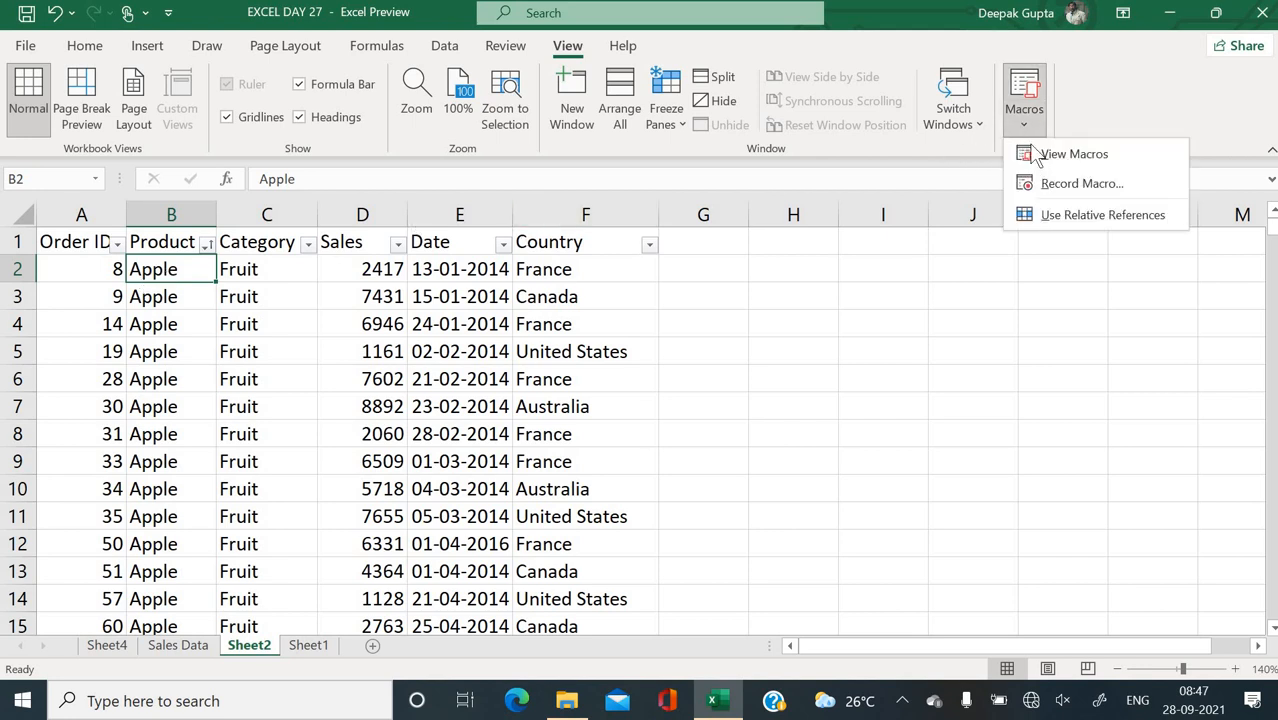
click(1040, 182)
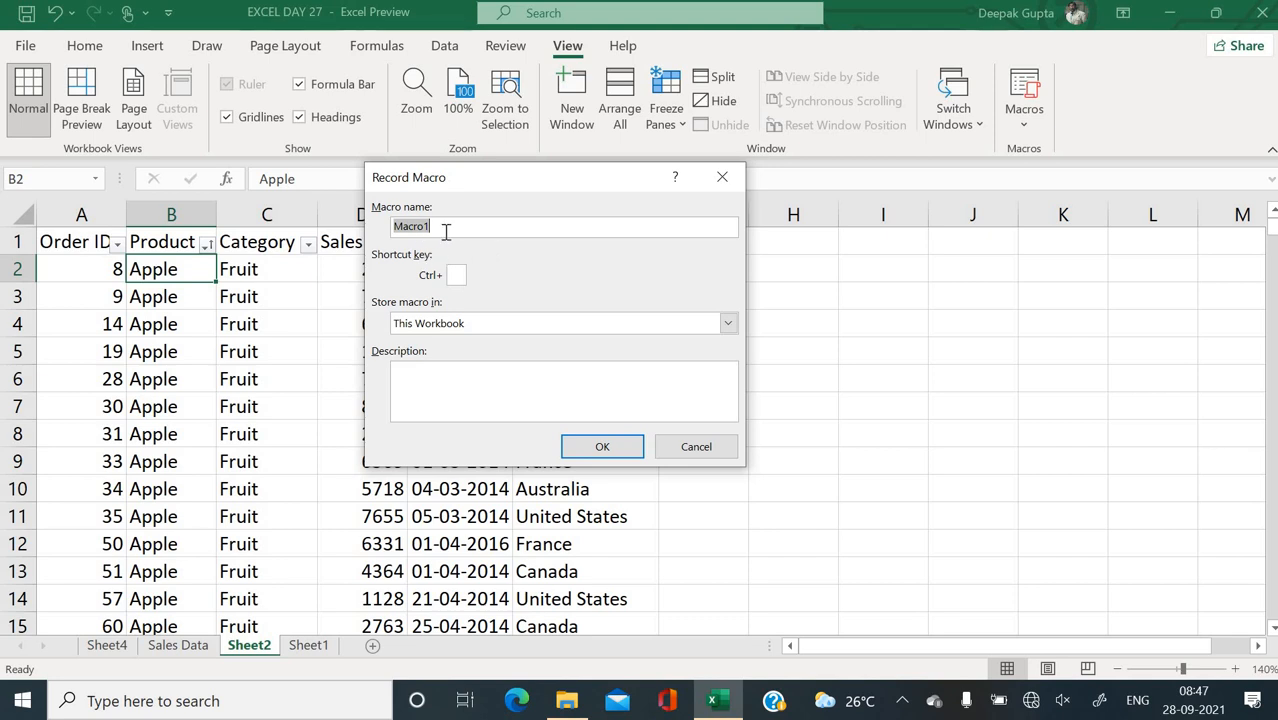
text(banana)
click(595, 447)
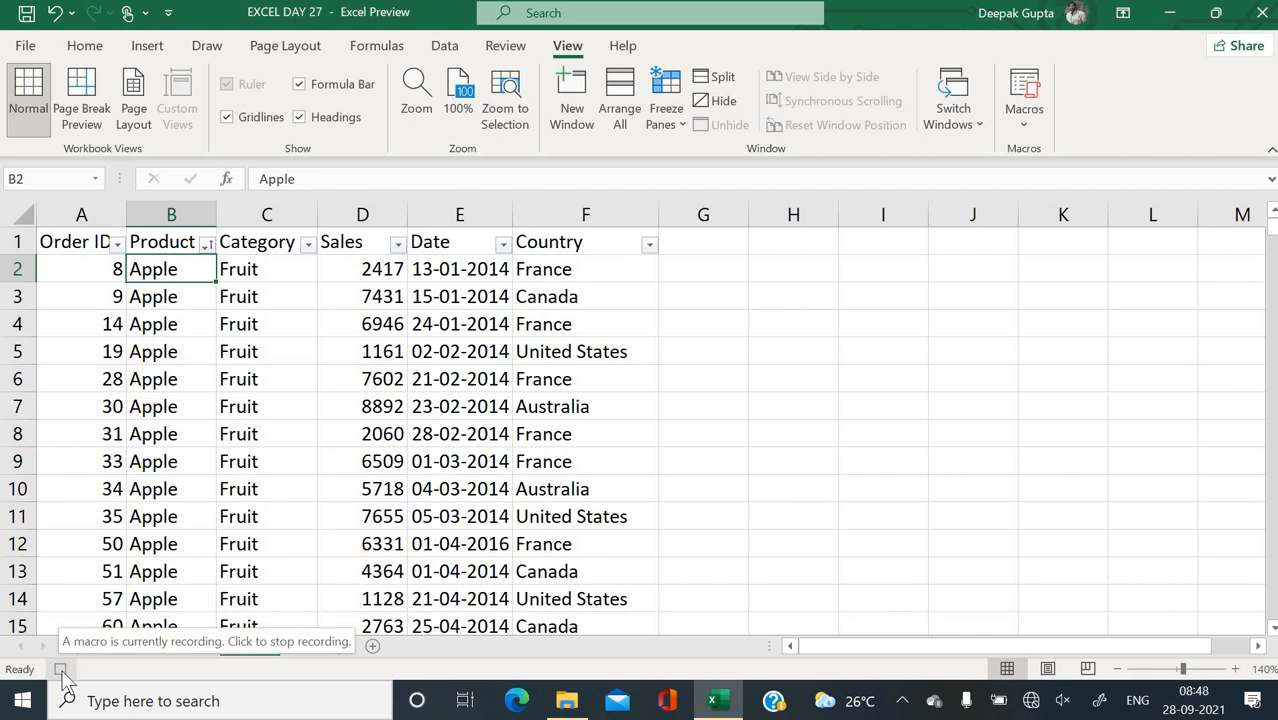
- Record bringing the first Banana row, row 40, to the top of the sheet view, and stop the macro recording
click(1023, 125)
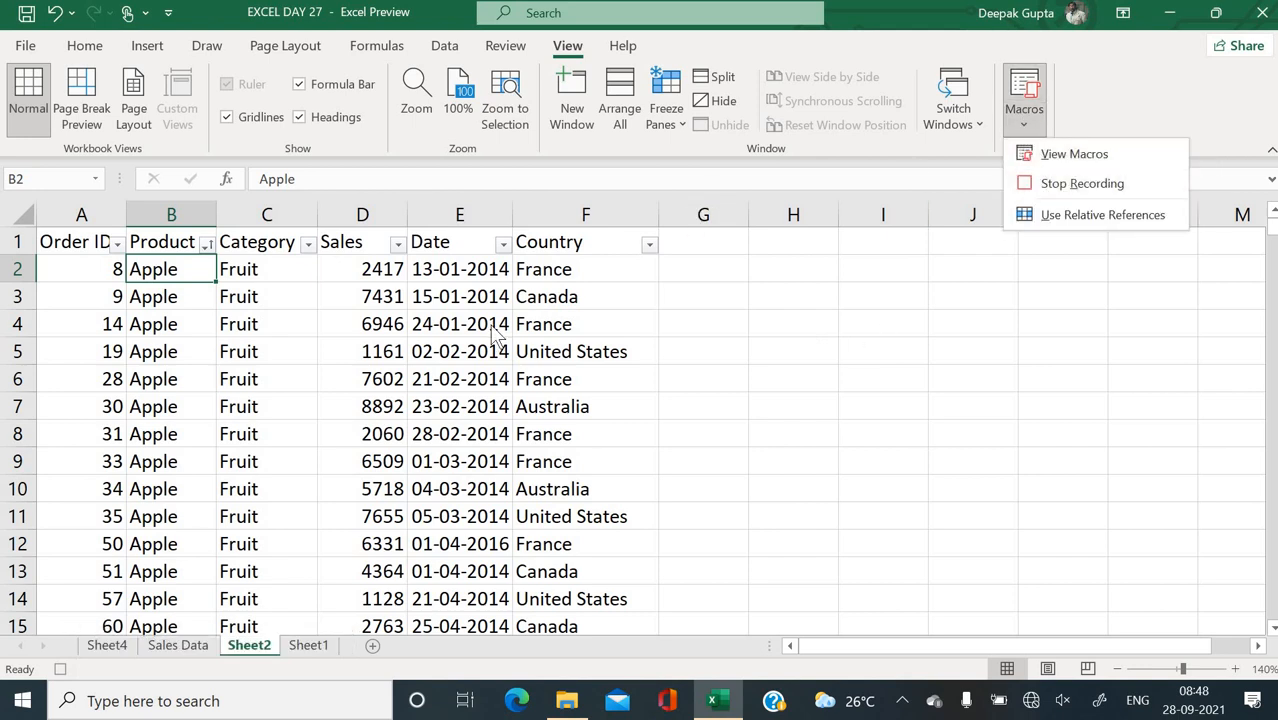
click(463, 325)
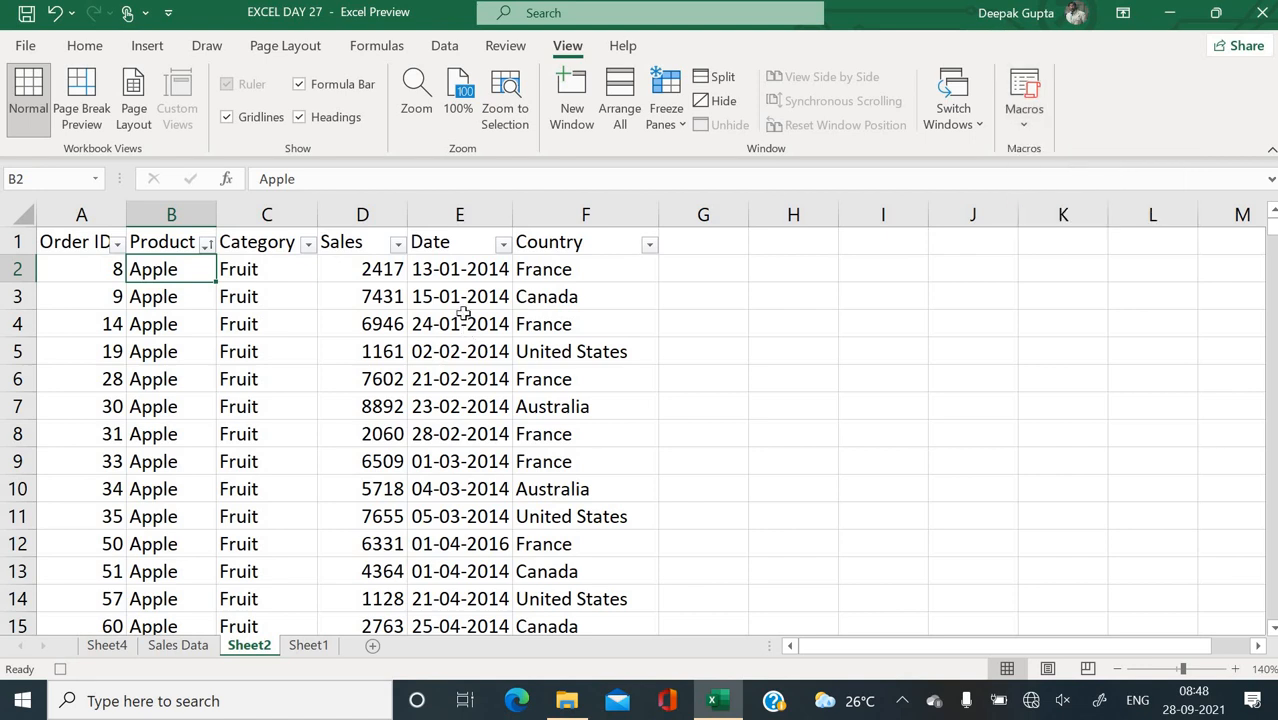
scroll(245, 460, down, 1)
scroll(245, 460, down, 10)
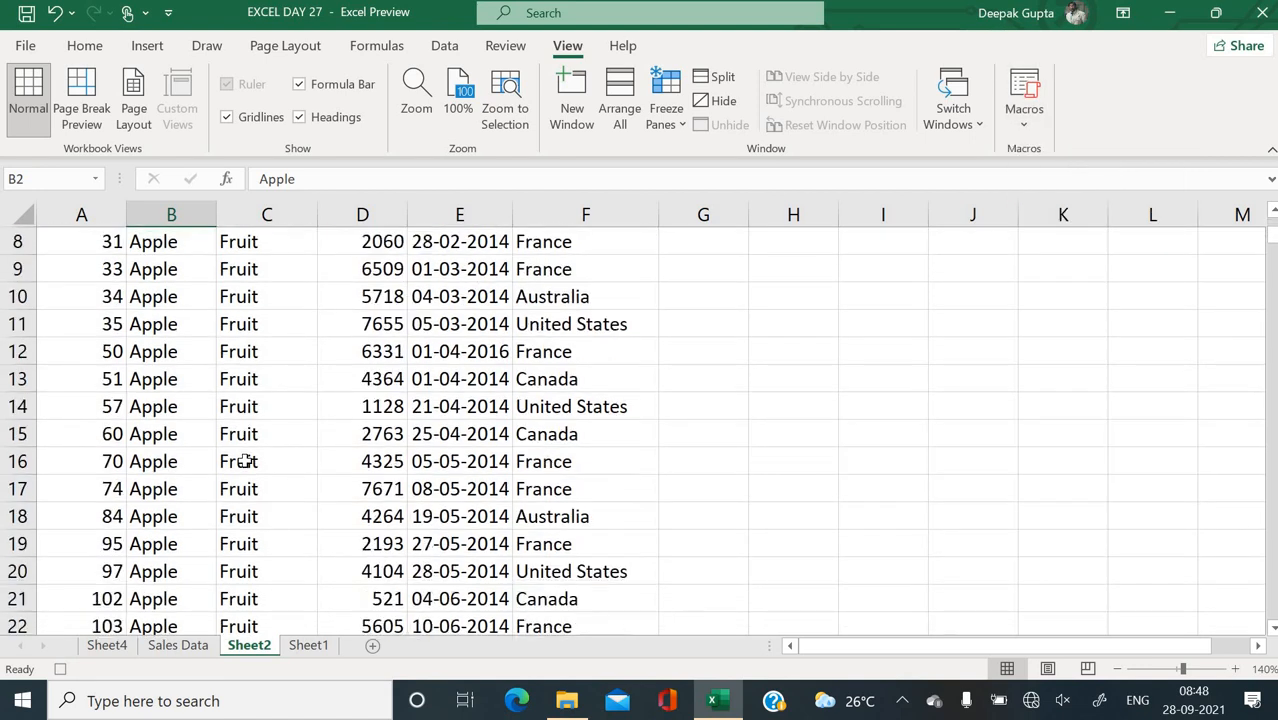
scroll(245, 460, down, 3)
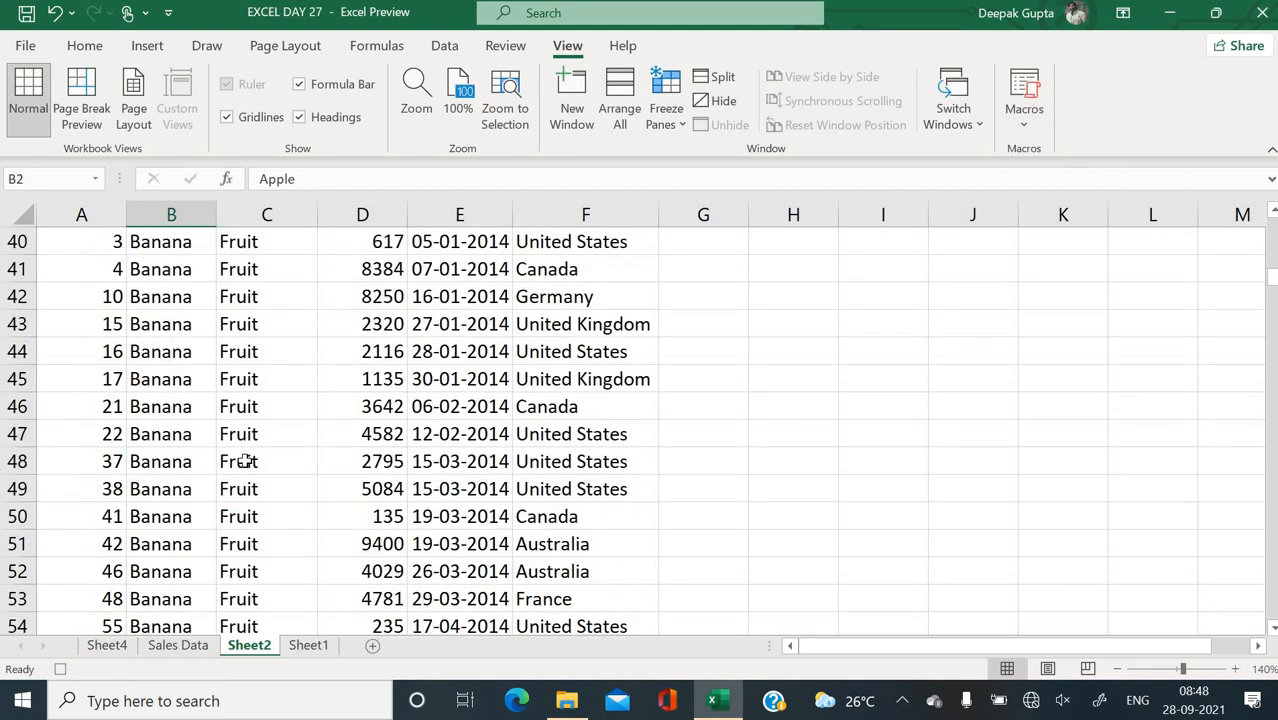
scroll(245, 460, up, 1)
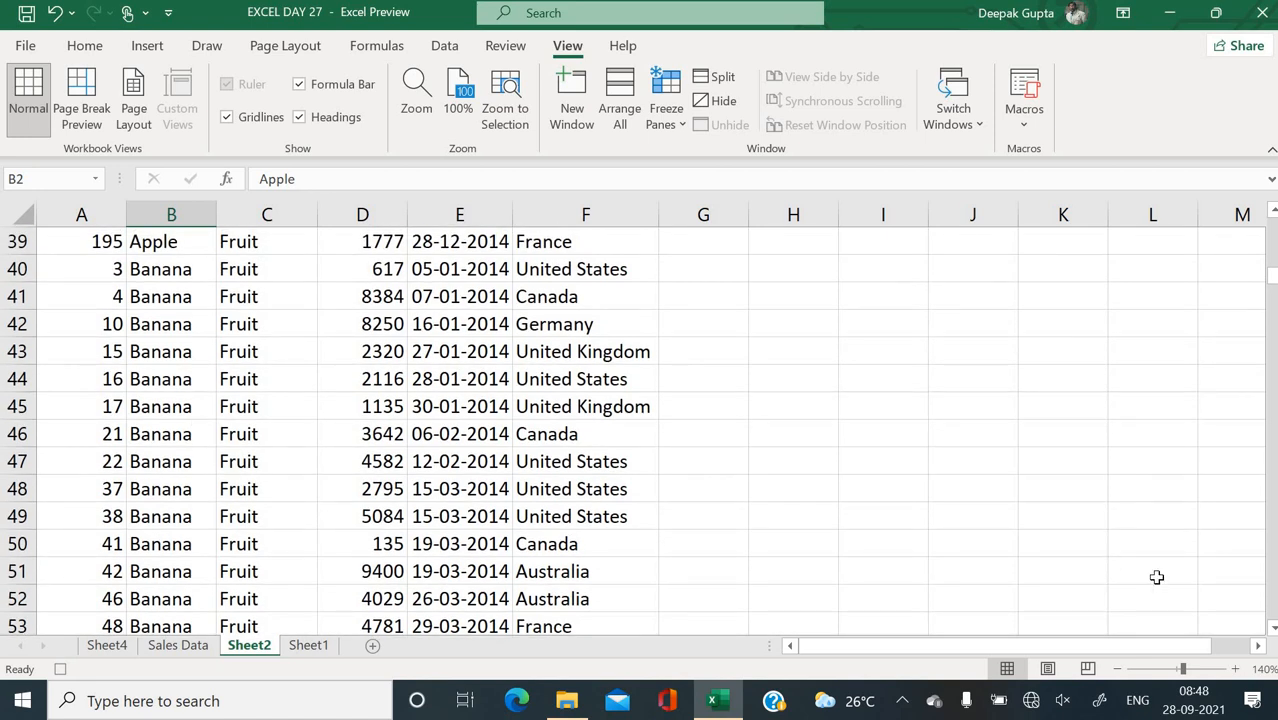
click(1271, 628)
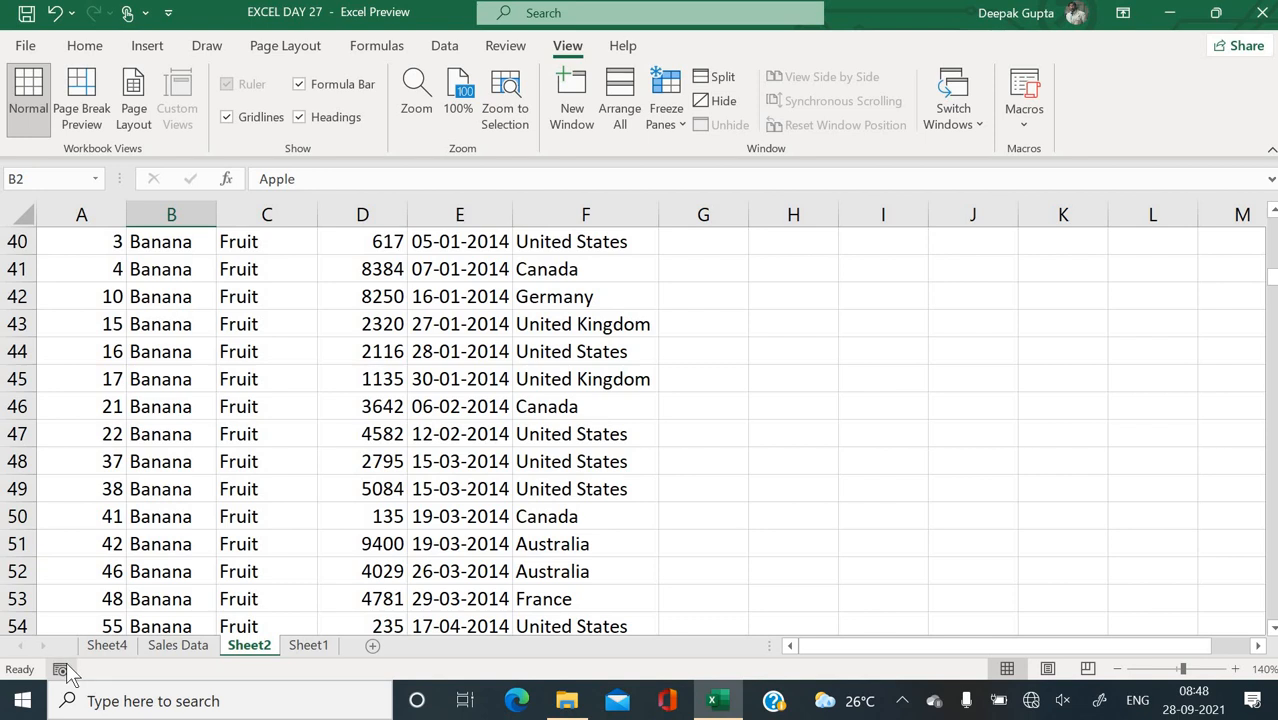
- Return to the start of the table and run the banana macro
click(432, 522)
scroll(390, 489, up, 13)
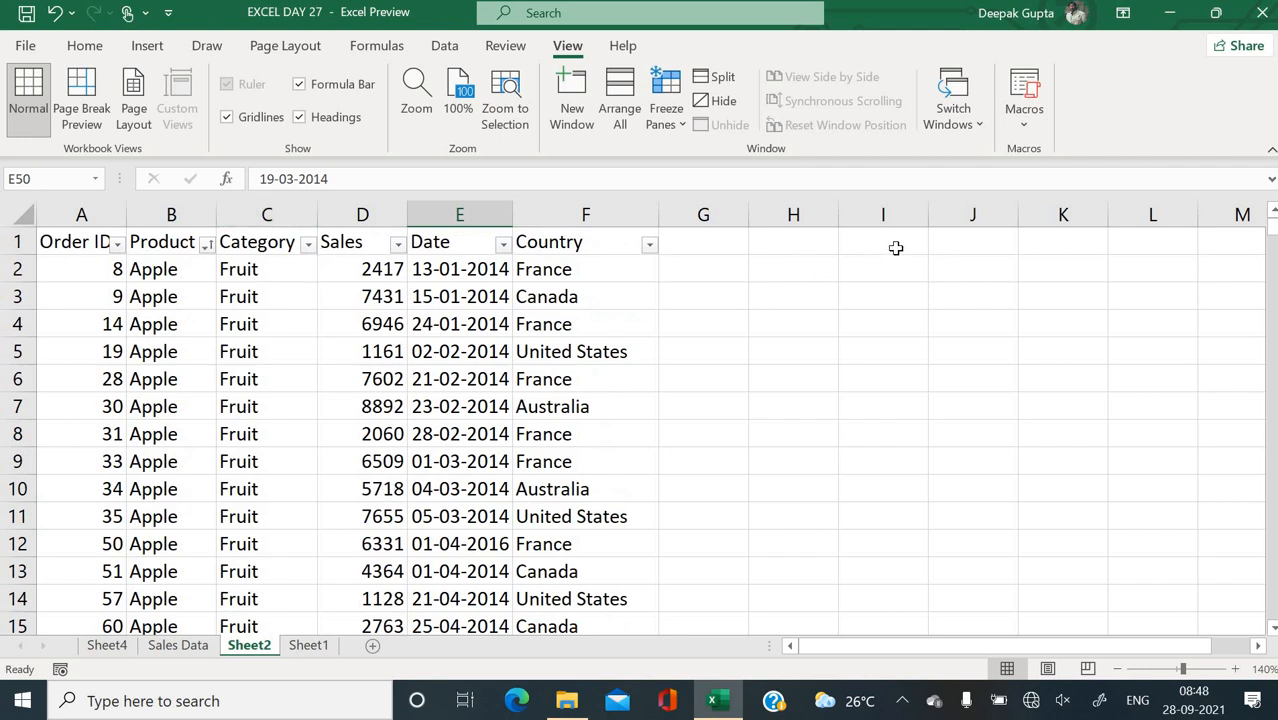
click(1024, 120)
click(1040, 155)
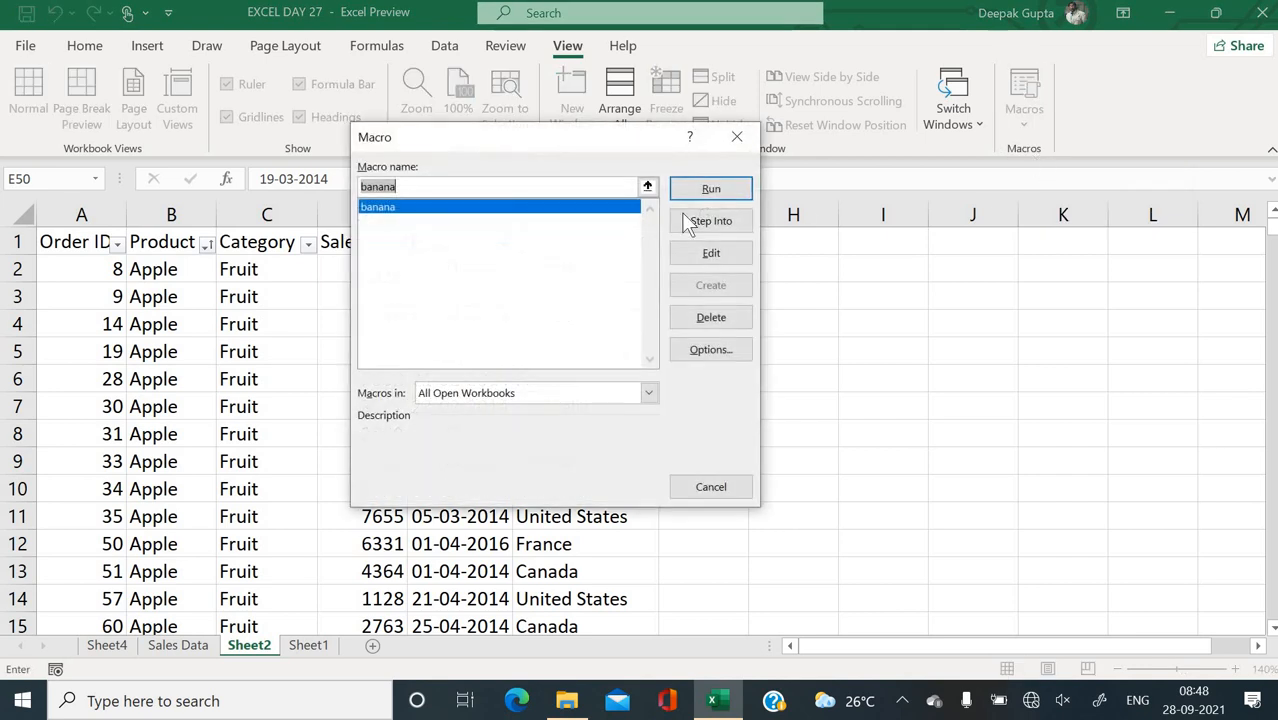
drag(592, 150, 1007, 105)
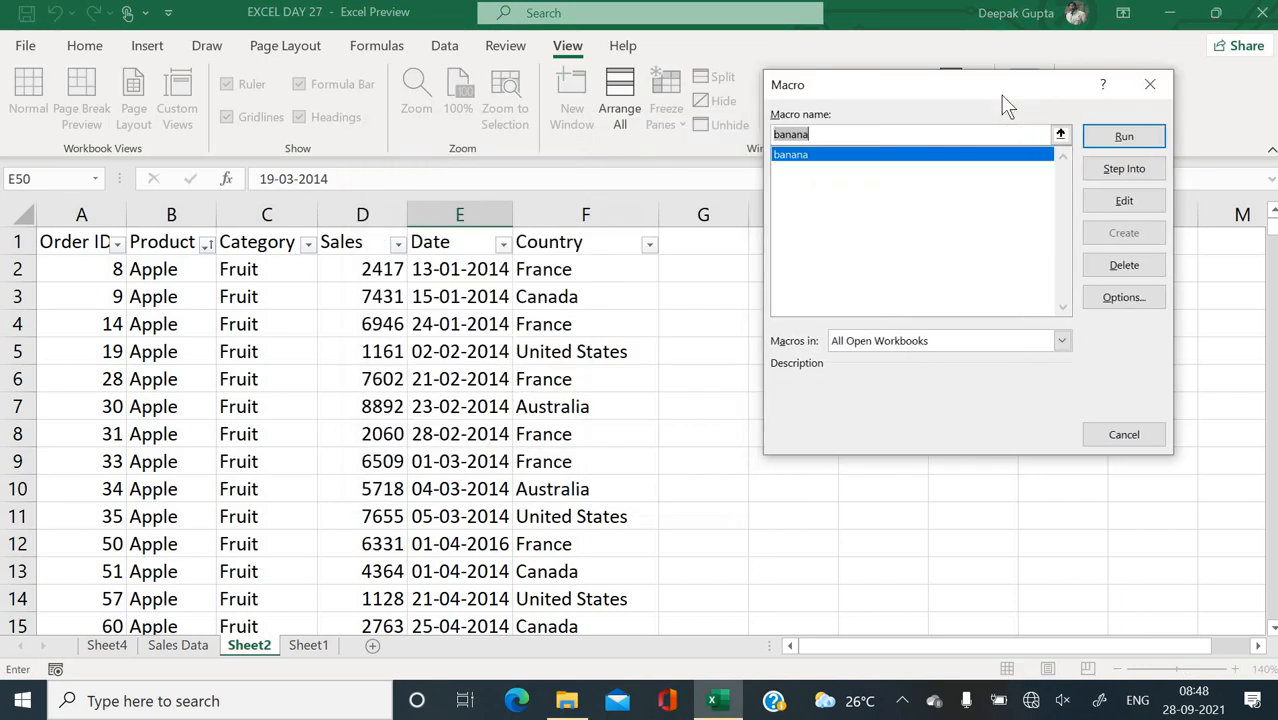
click(1105, 136)
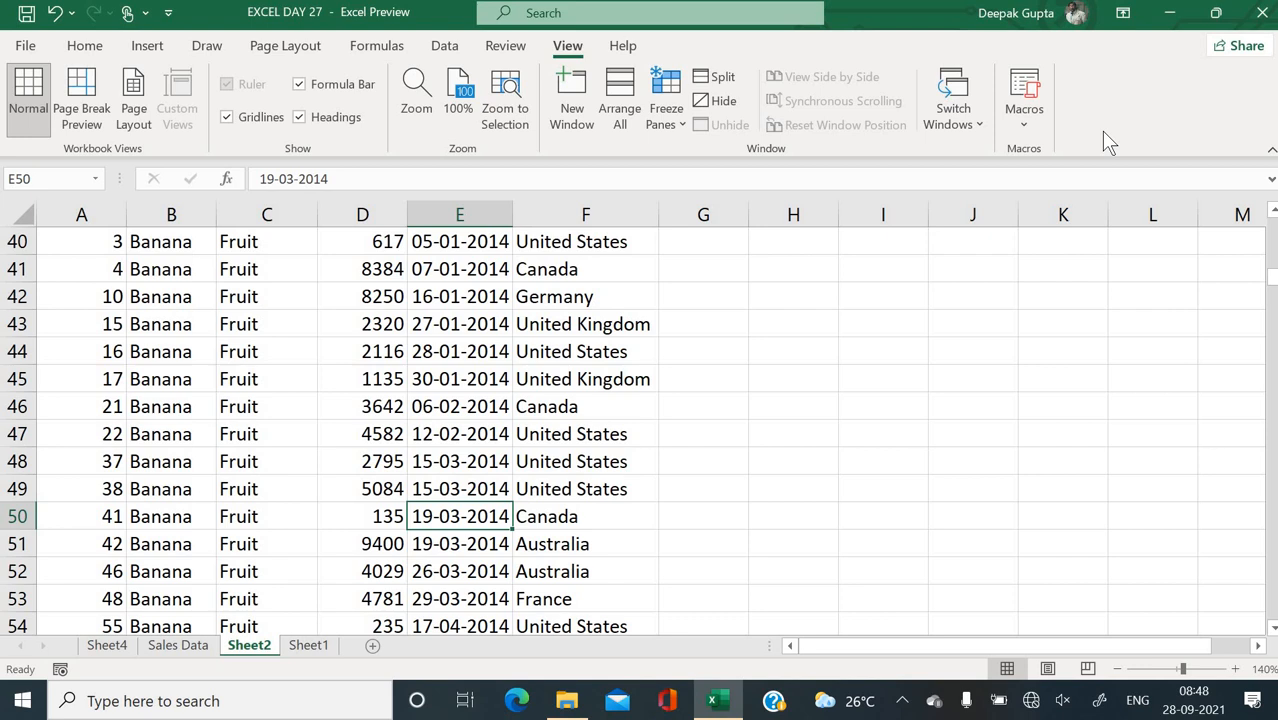
- Locate the rows where the Product column changes from Banana to Beans
click(368, 377)
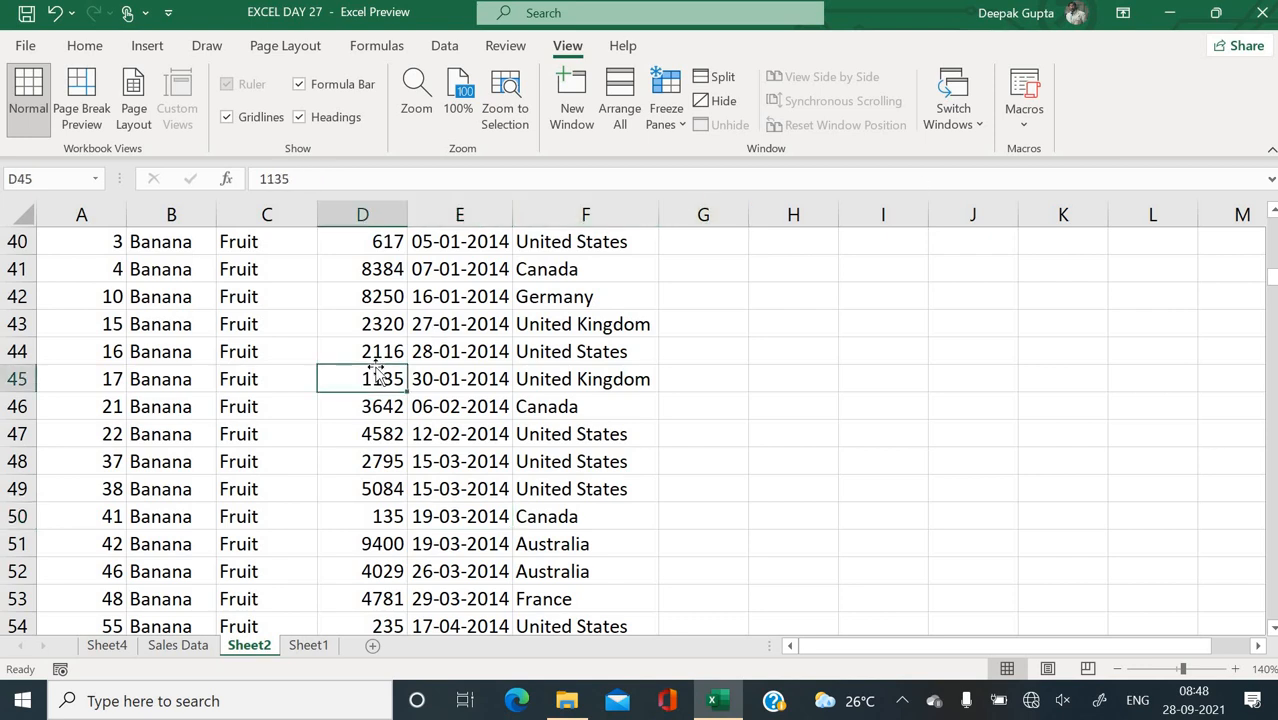
scroll(375, 372, down, 2)
scroll(375, 372, down, 13)
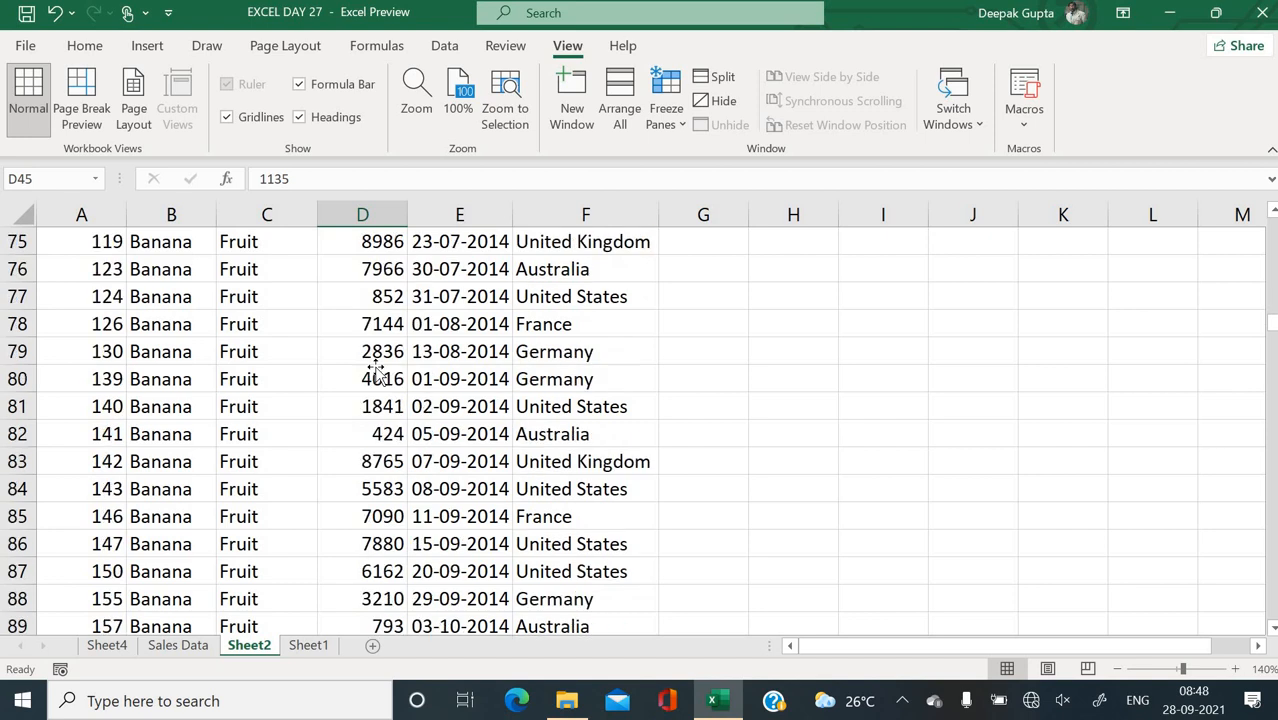
scroll(375, 372, down, 8)
scroll(375, 372, up, 3)
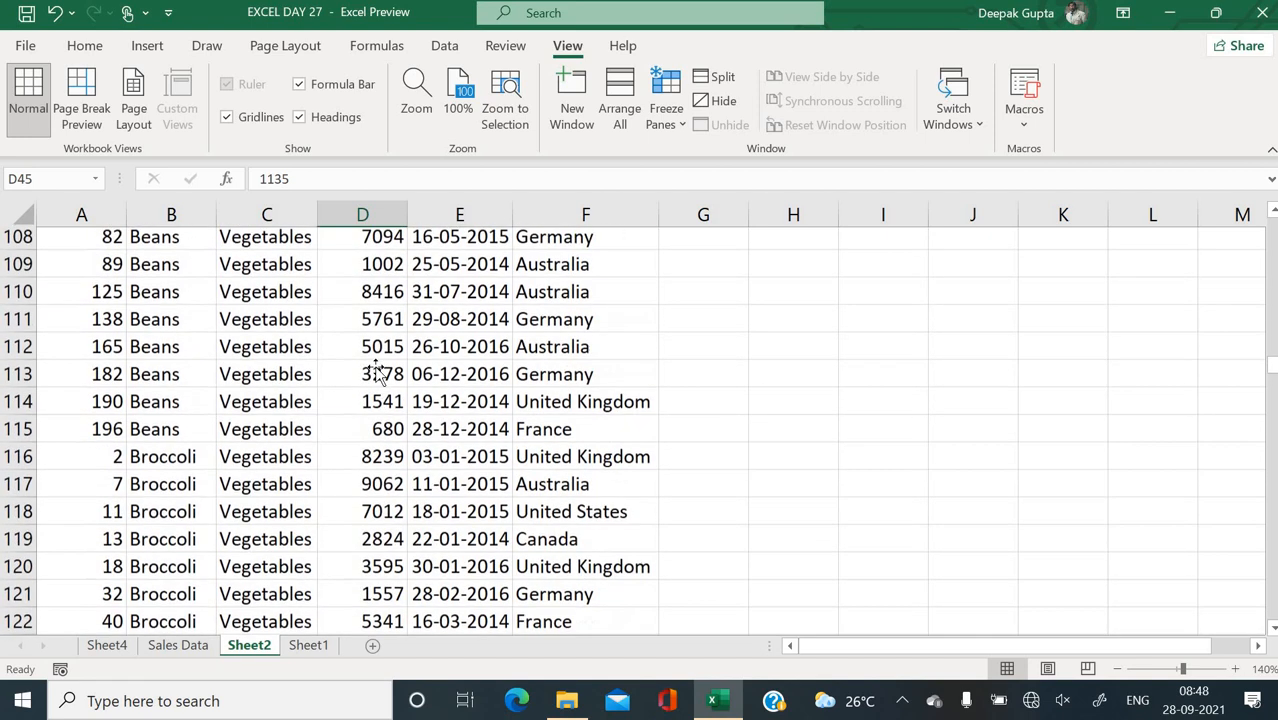
scroll(375, 372, up, 1)
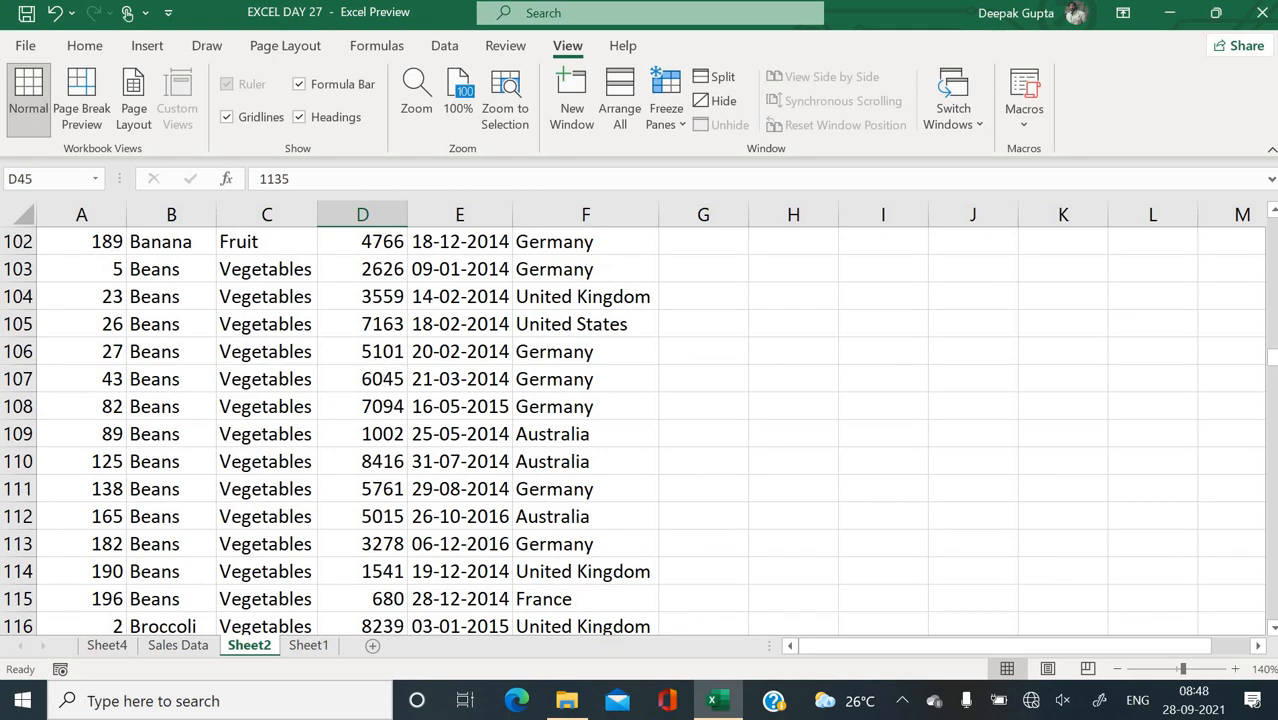
- From the start of the table, begin recording a new macro named beans, stored in this workbook
scroll(634, 410, up, 20)
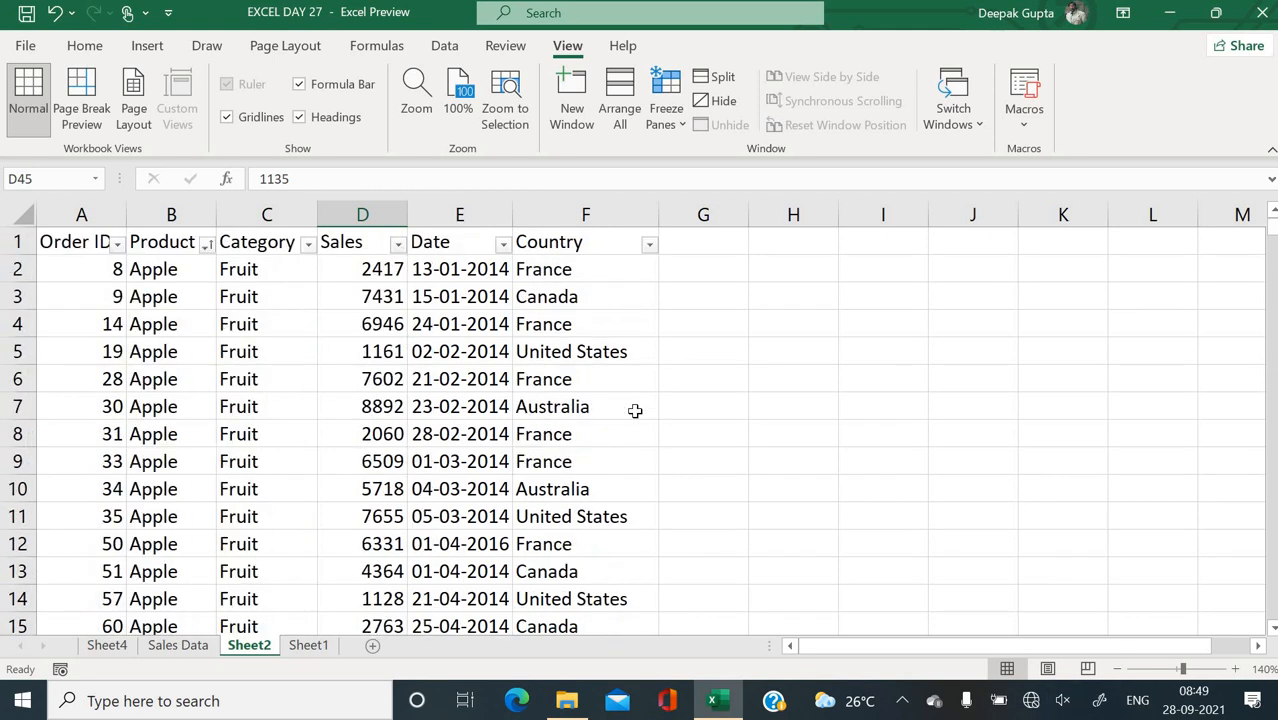
click(1015, 130)
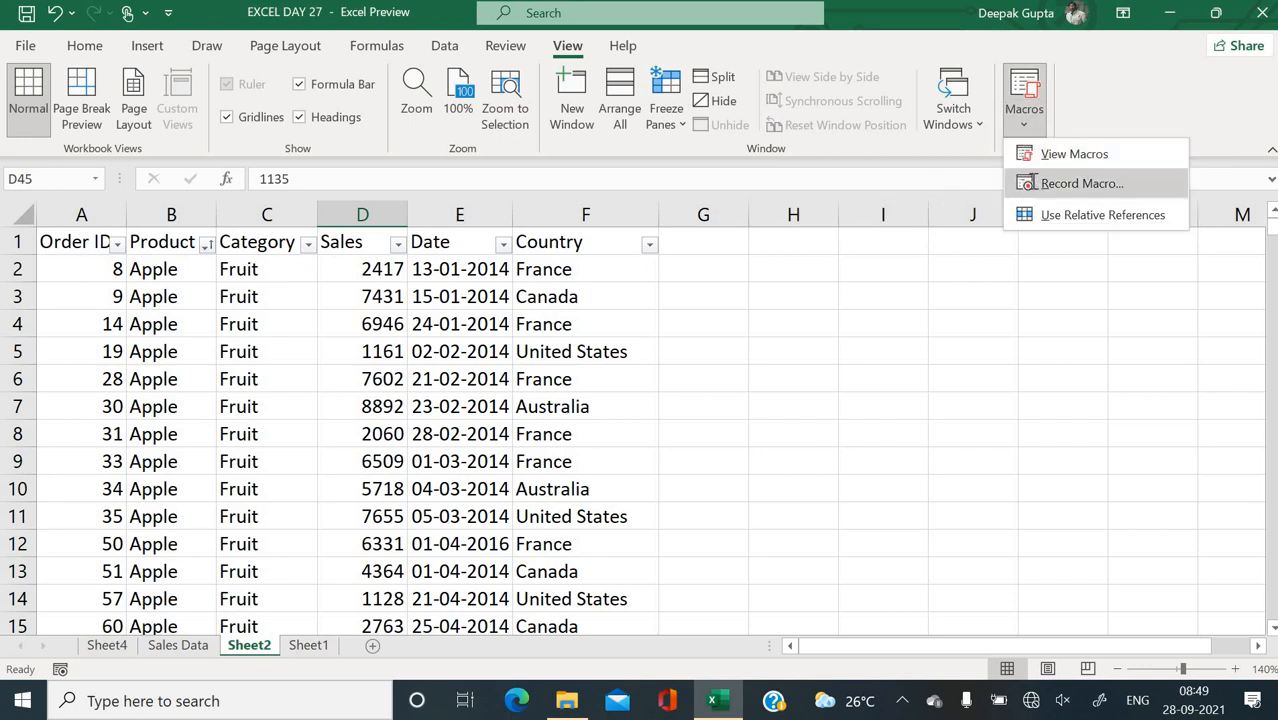
click(1032, 184)
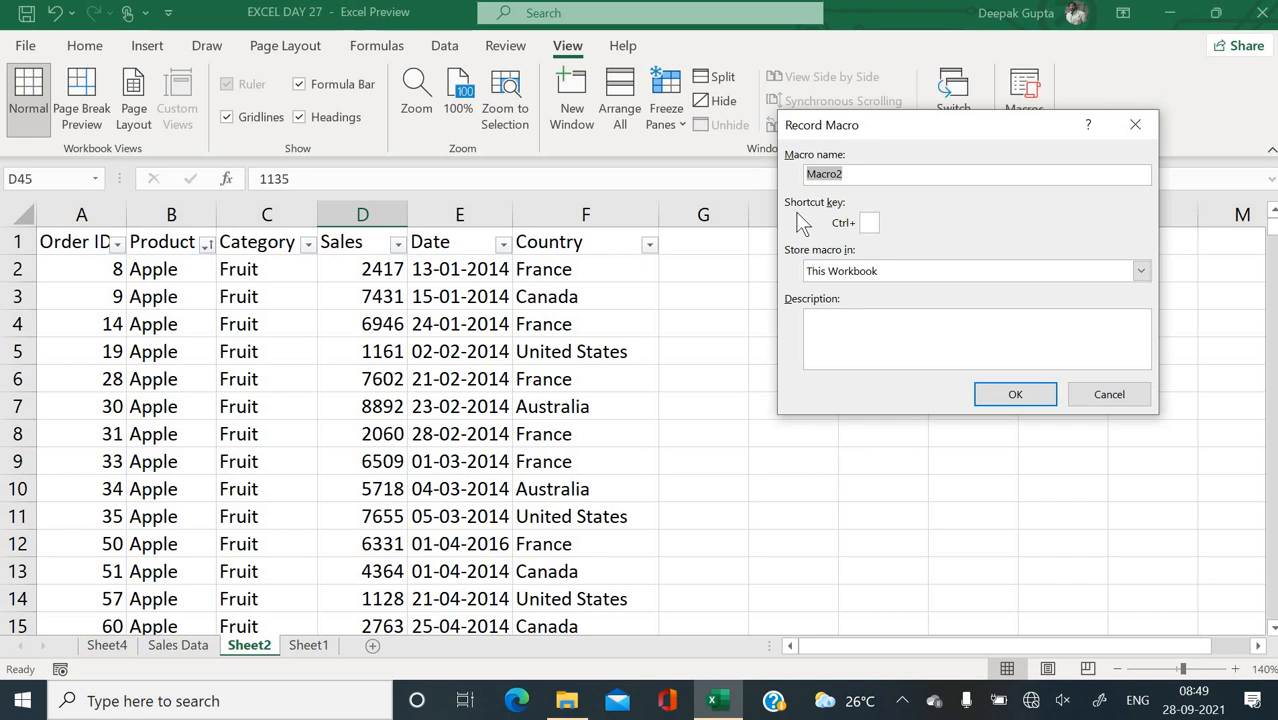
text(beans)
click(1014, 396)
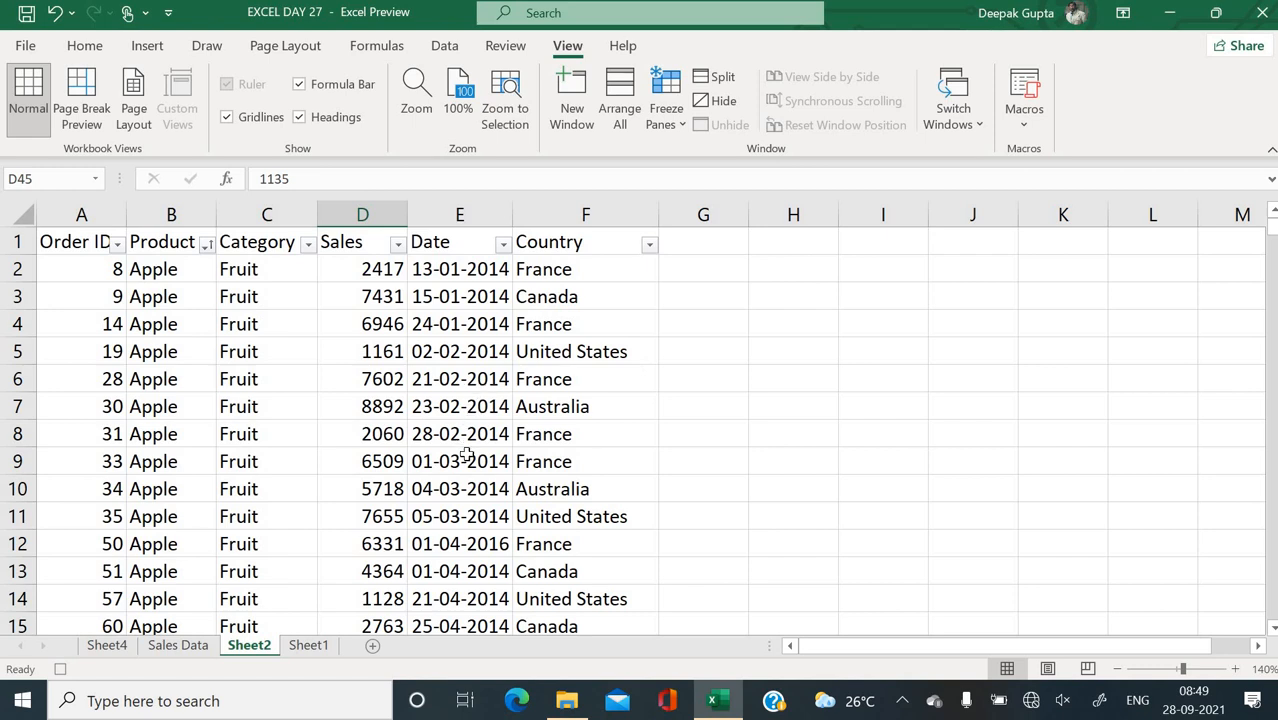
- Record bringing the first Beans row, row 103, to the top of the sheet view, and stop the macro recording
scroll(466, 454, down, 11)
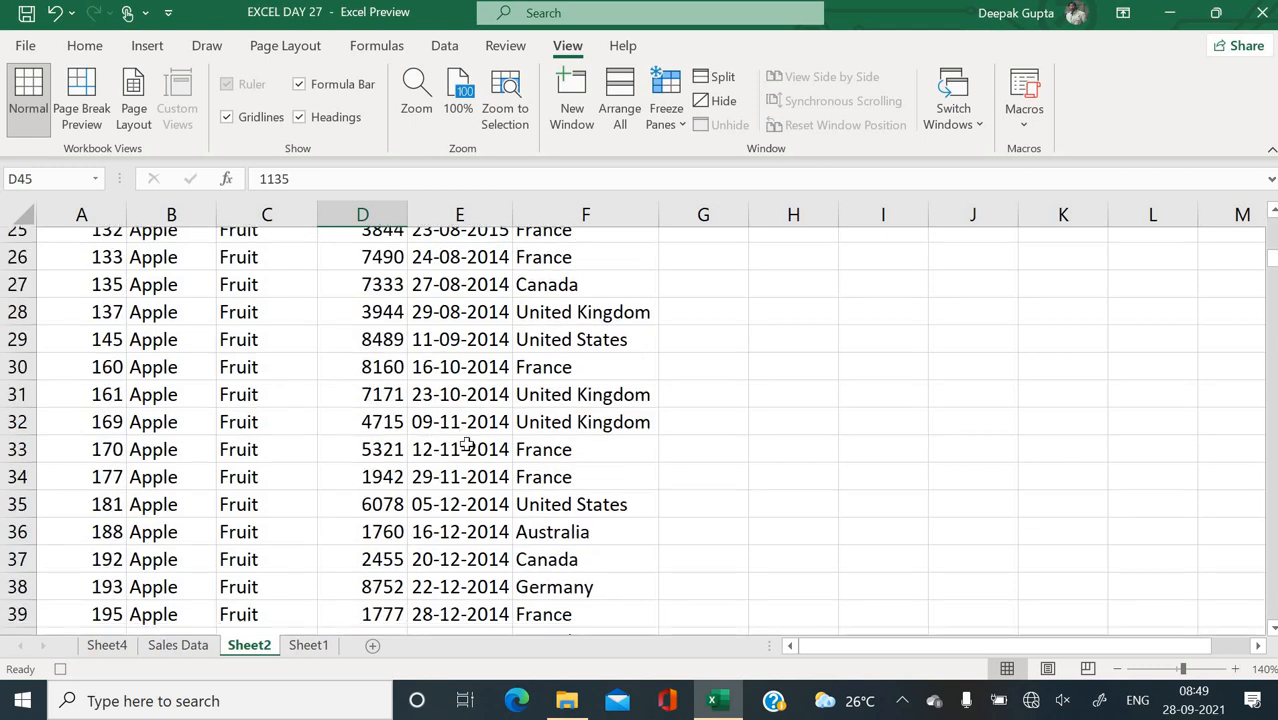
scroll(466, 444, down, 6)
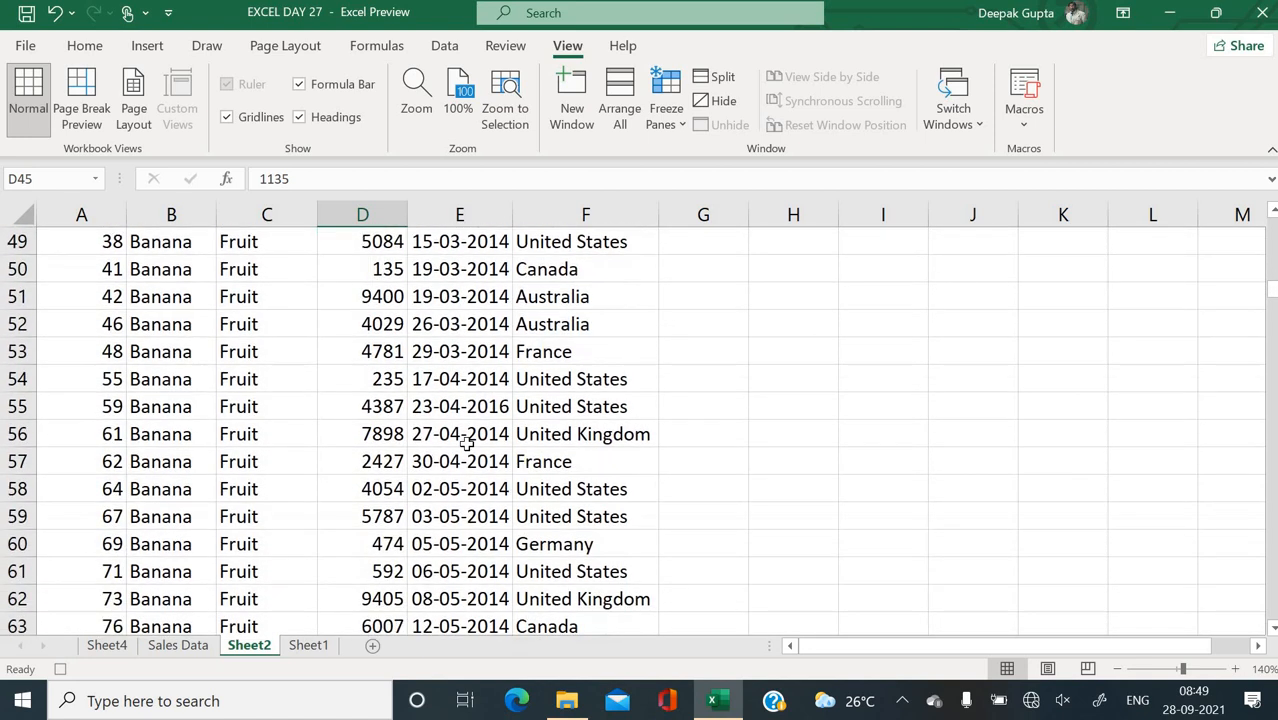
scroll(466, 444, down, 5)
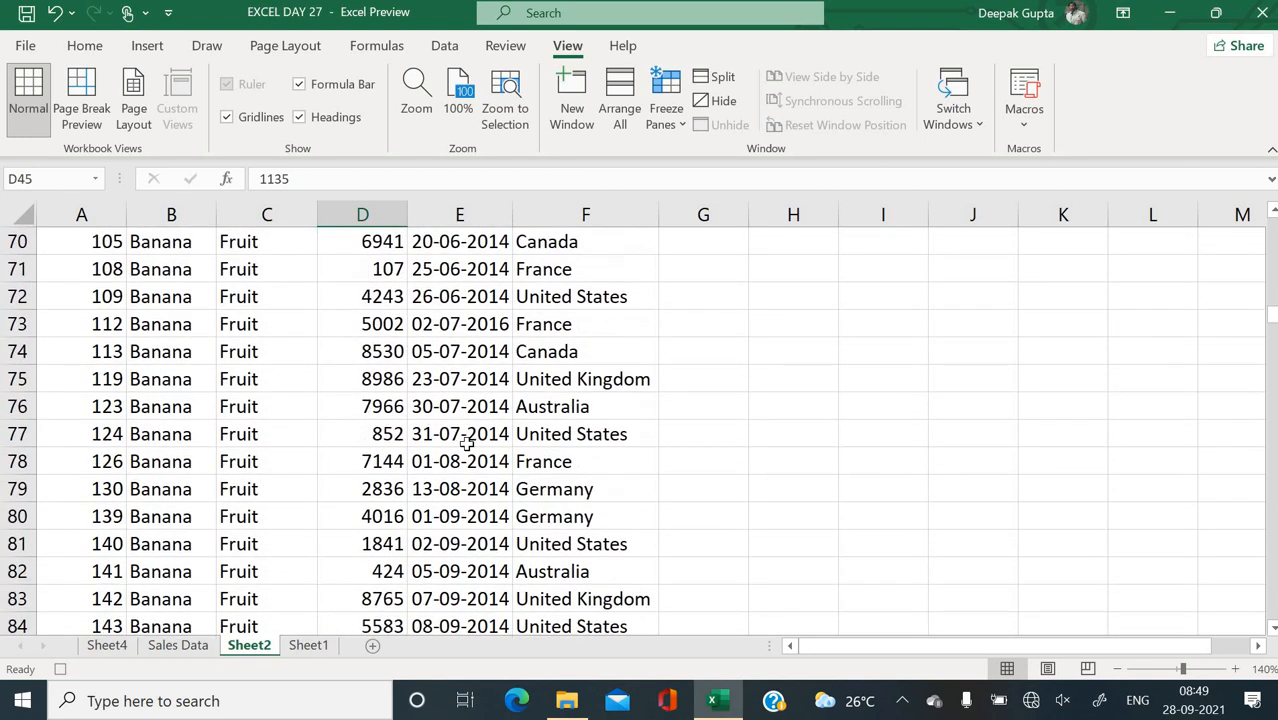
scroll(466, 444, down, 8)
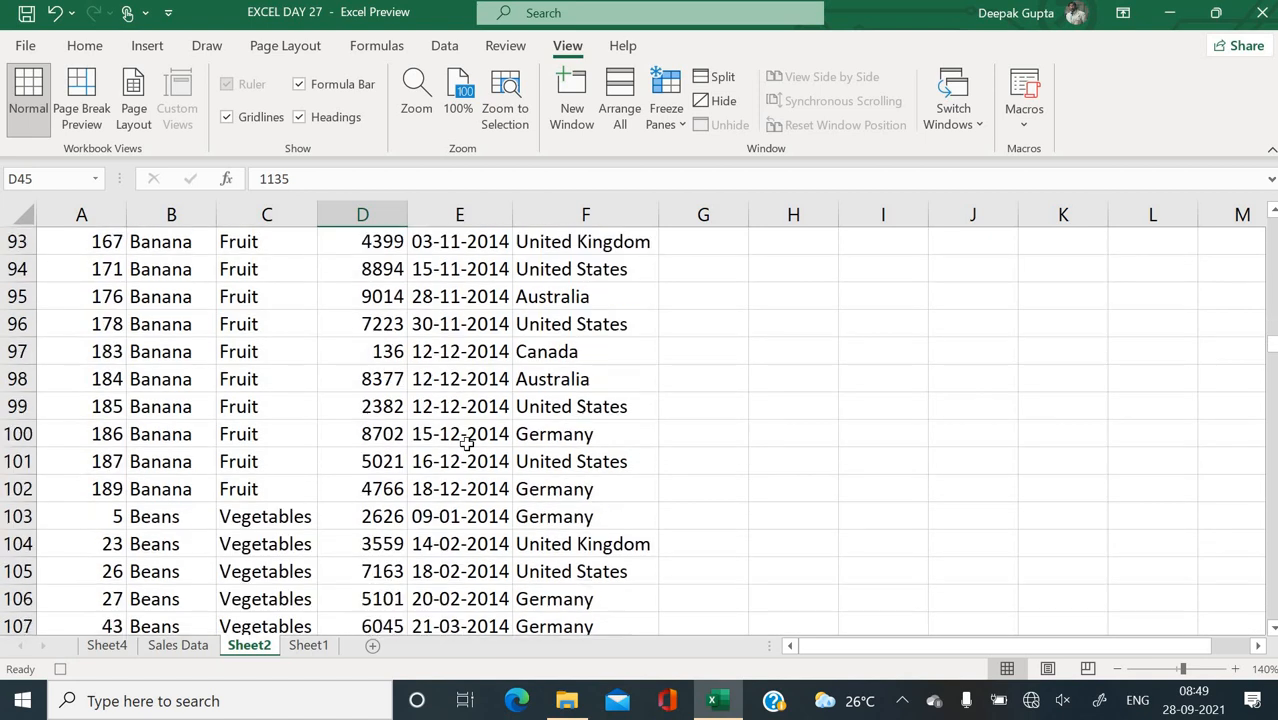
scroll(466, 444, down, 3)
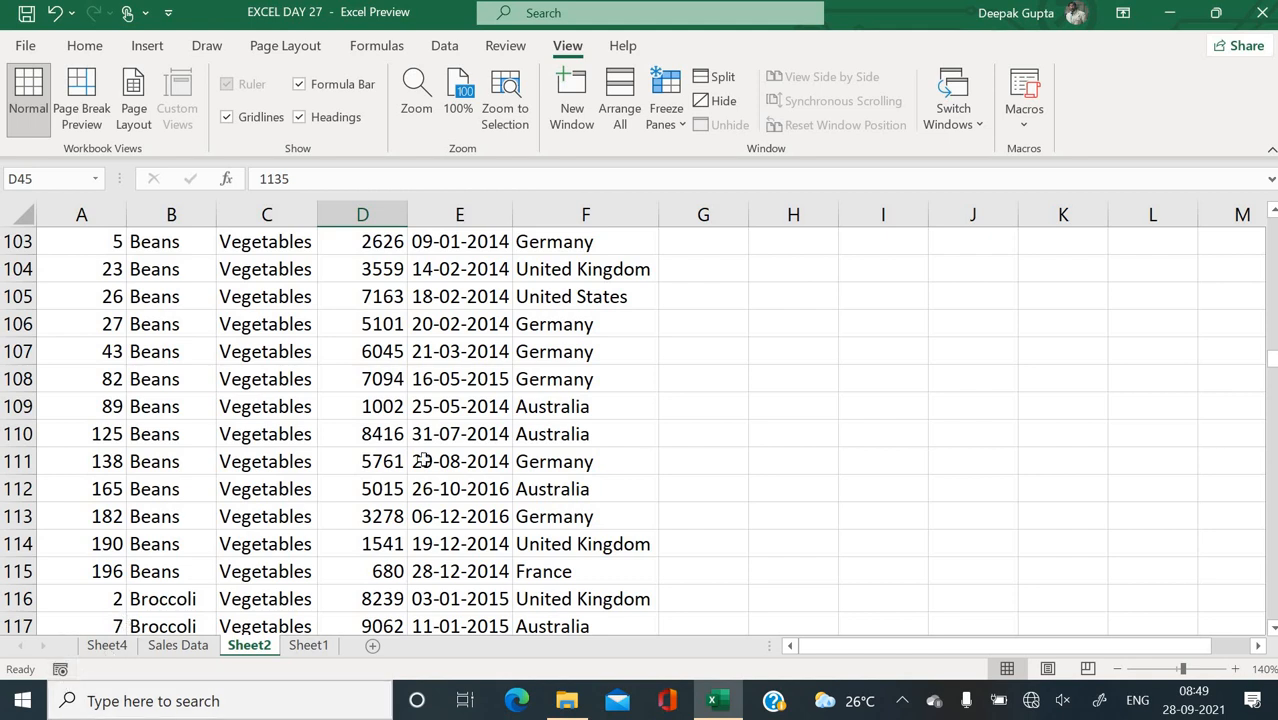
click(1024, 124)
key(Escape)
- Return to the start of the table and run the beans macro
scroll(599, 461, up, 20)
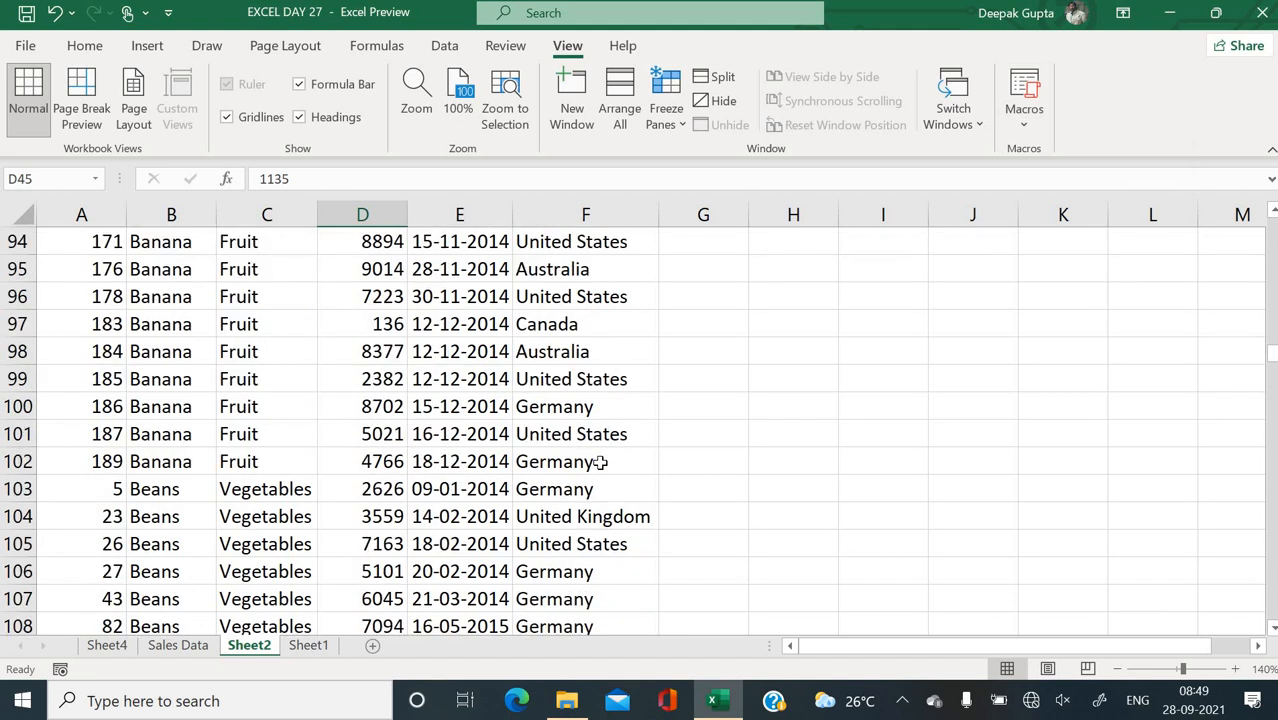
click(1022, 128)
click(1070, 154)
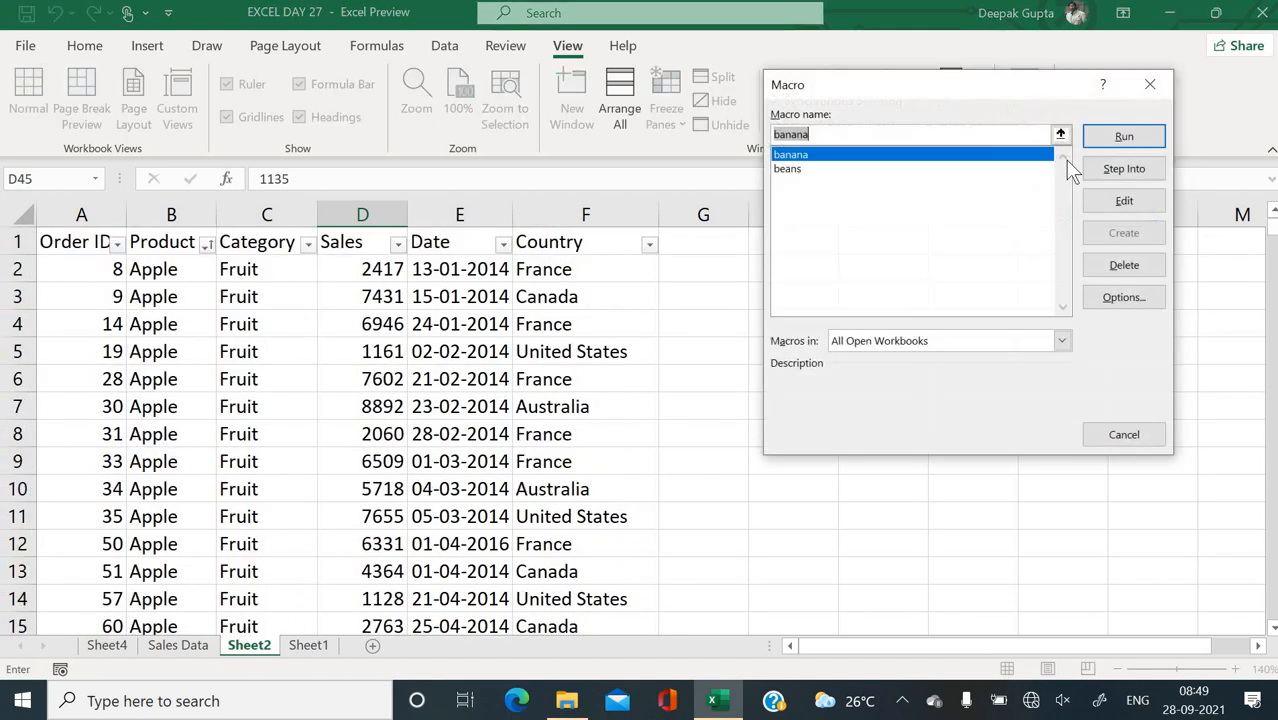
click(800, 172)
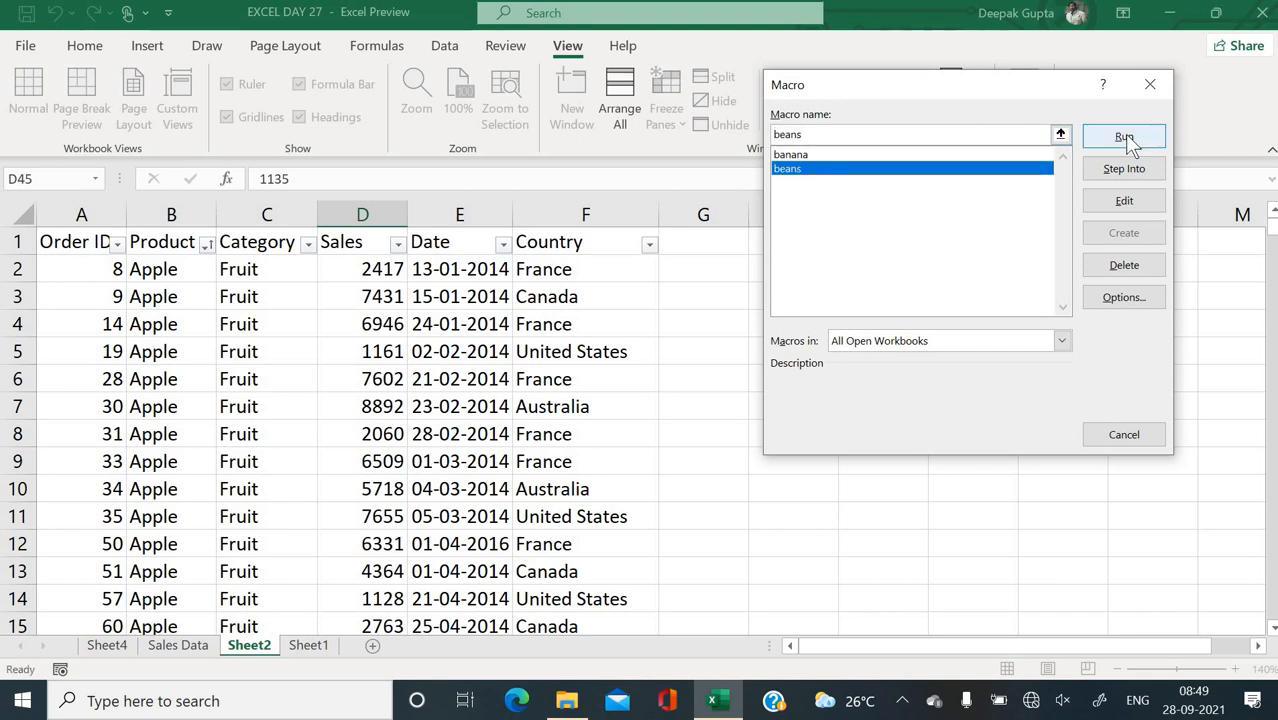
click(1124, 137)
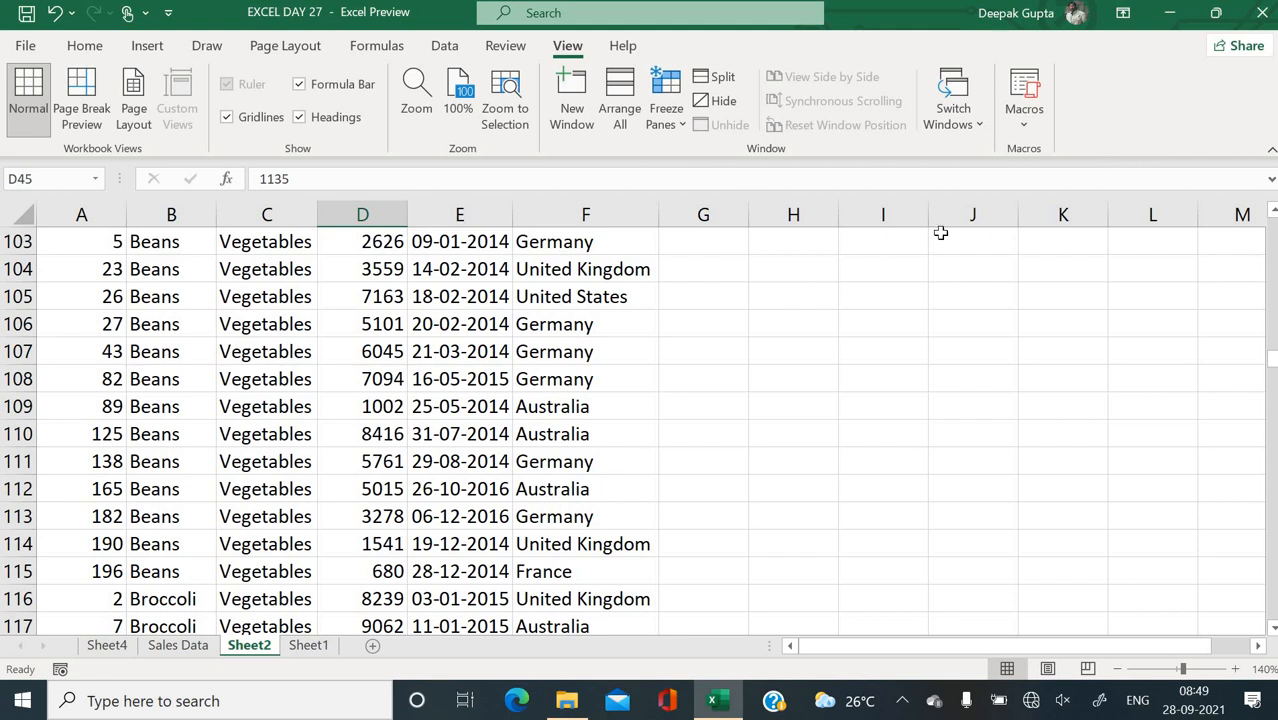
- Go back to the first rows of the sales table and select the empty cell H3 beside it
click(853, 330)
scroll(855, 338, up, 19)
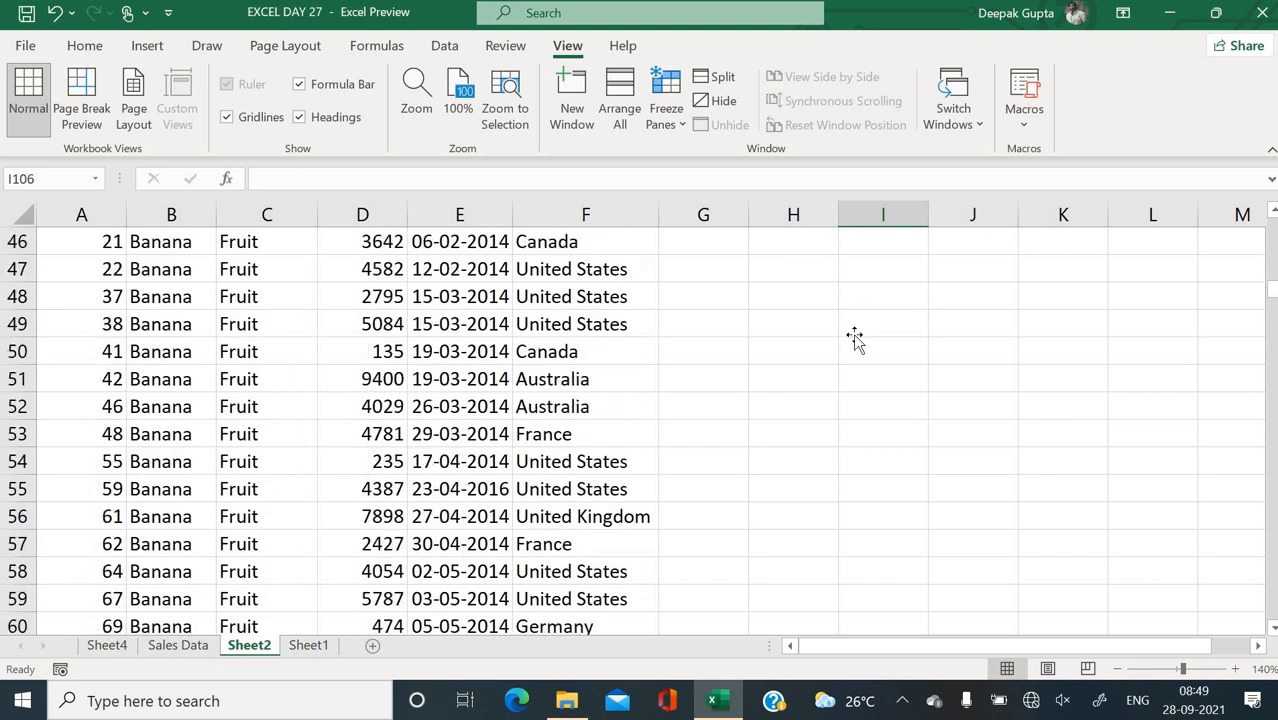
scroll(855, 338, up, 15)
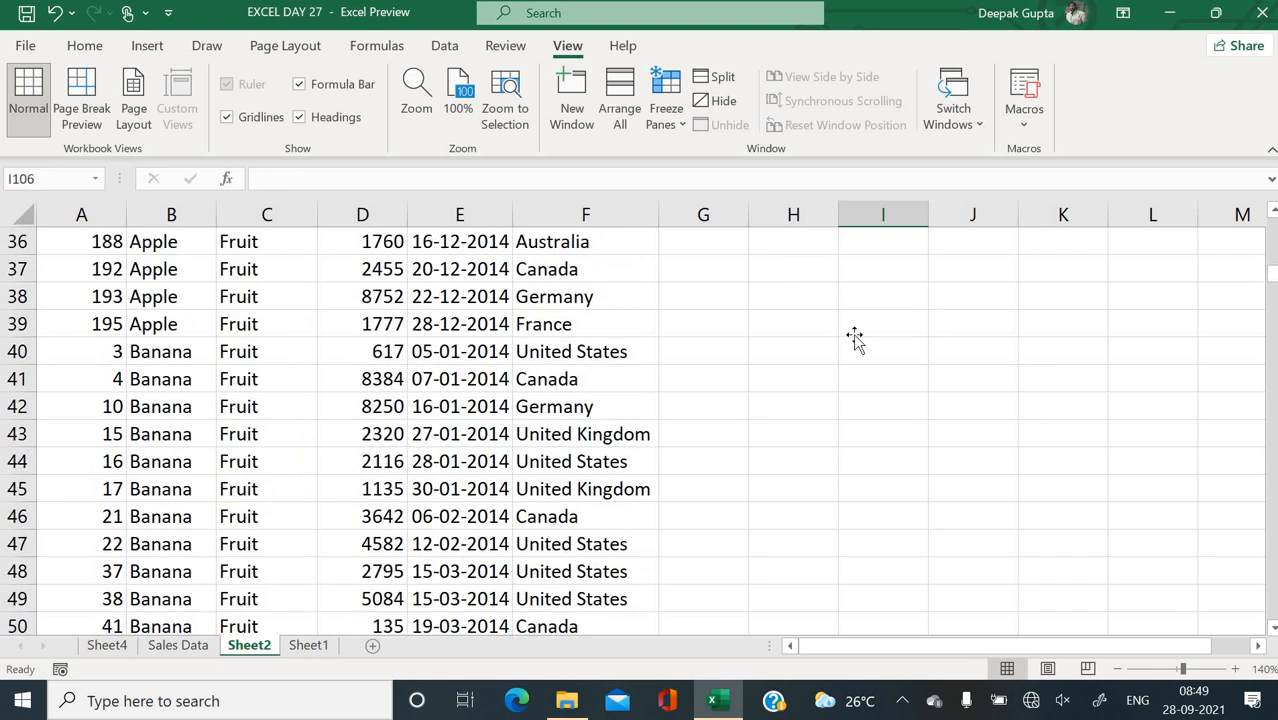
click(805, 295)
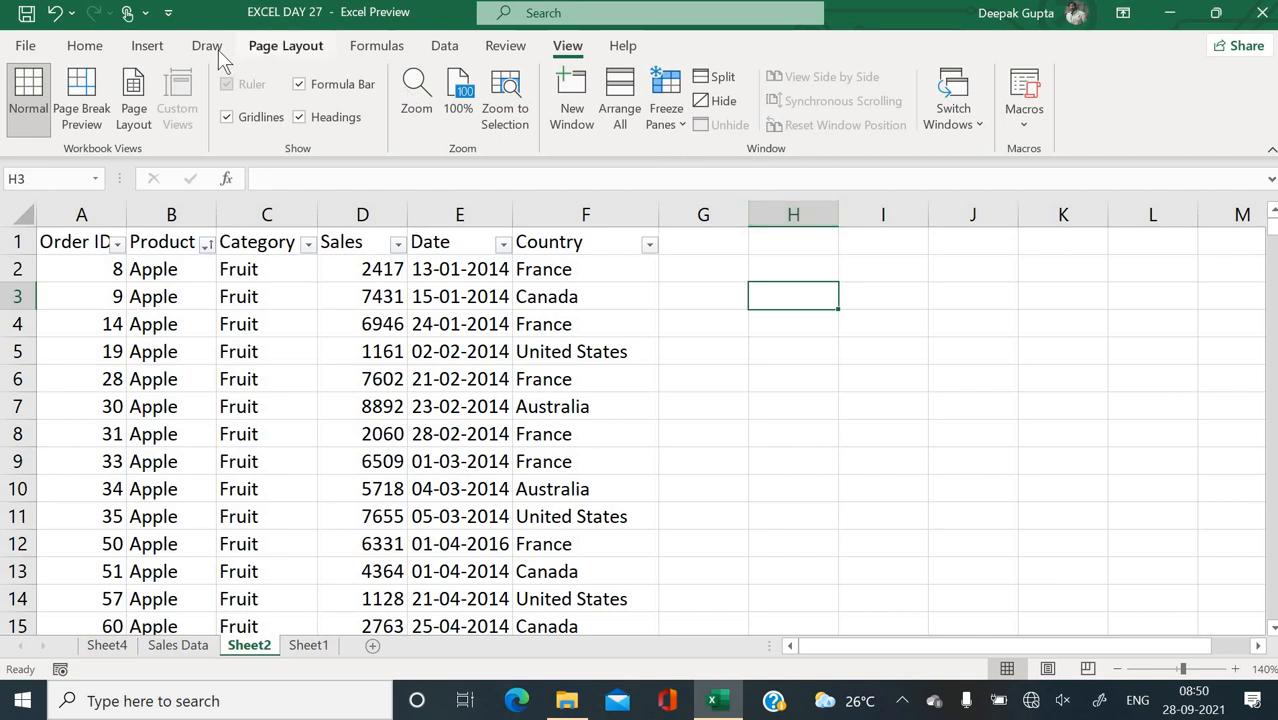
- Try to insert an icon illustration into the sheet
click(158, 50)
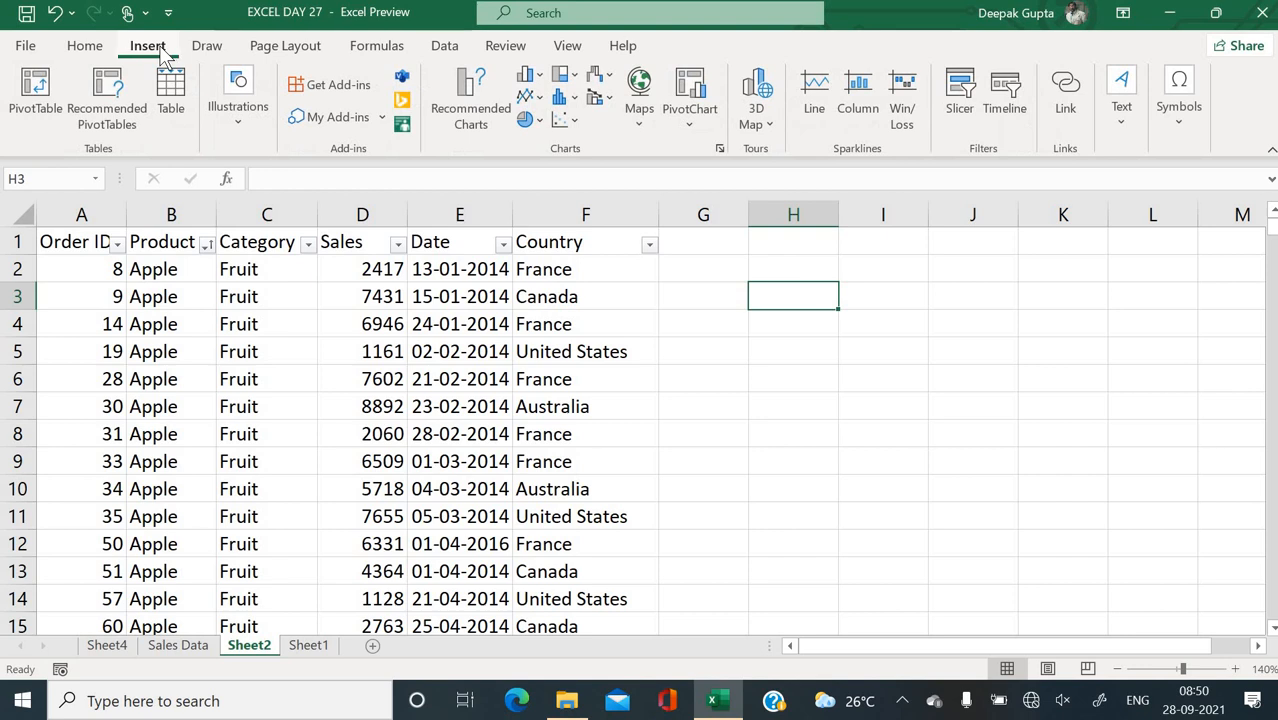
click(231, 120)
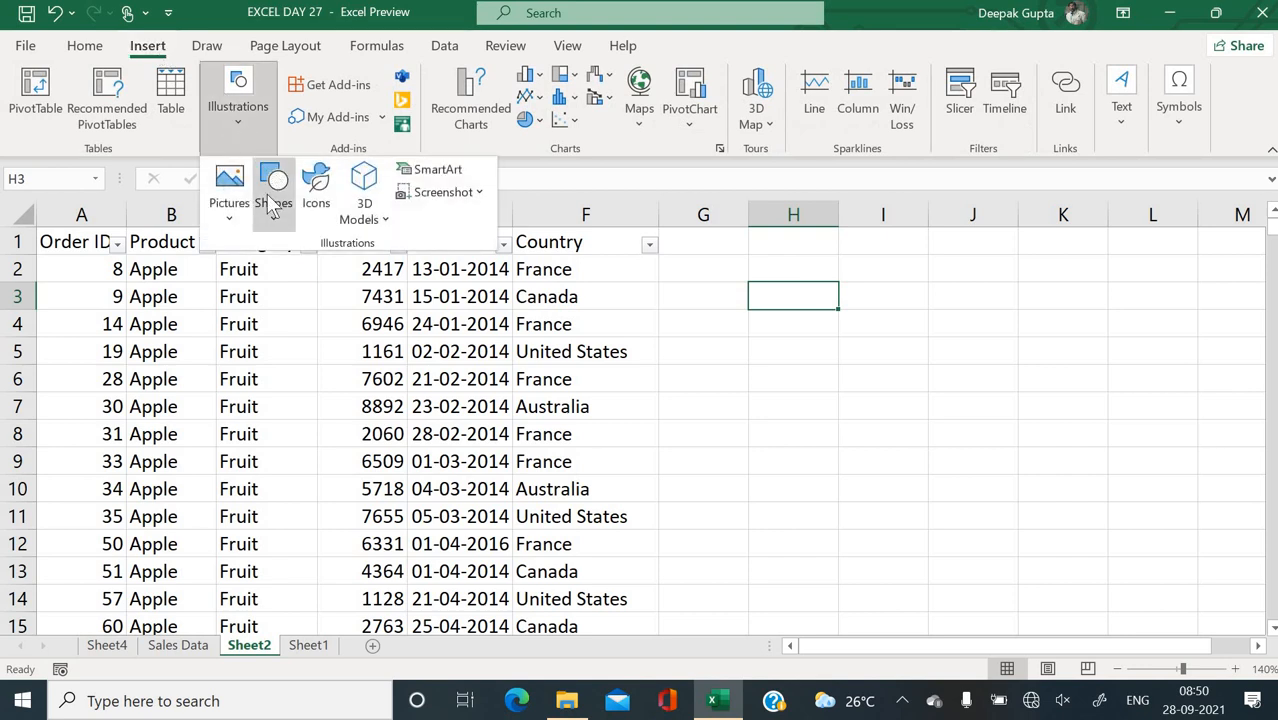
click(388, 222)
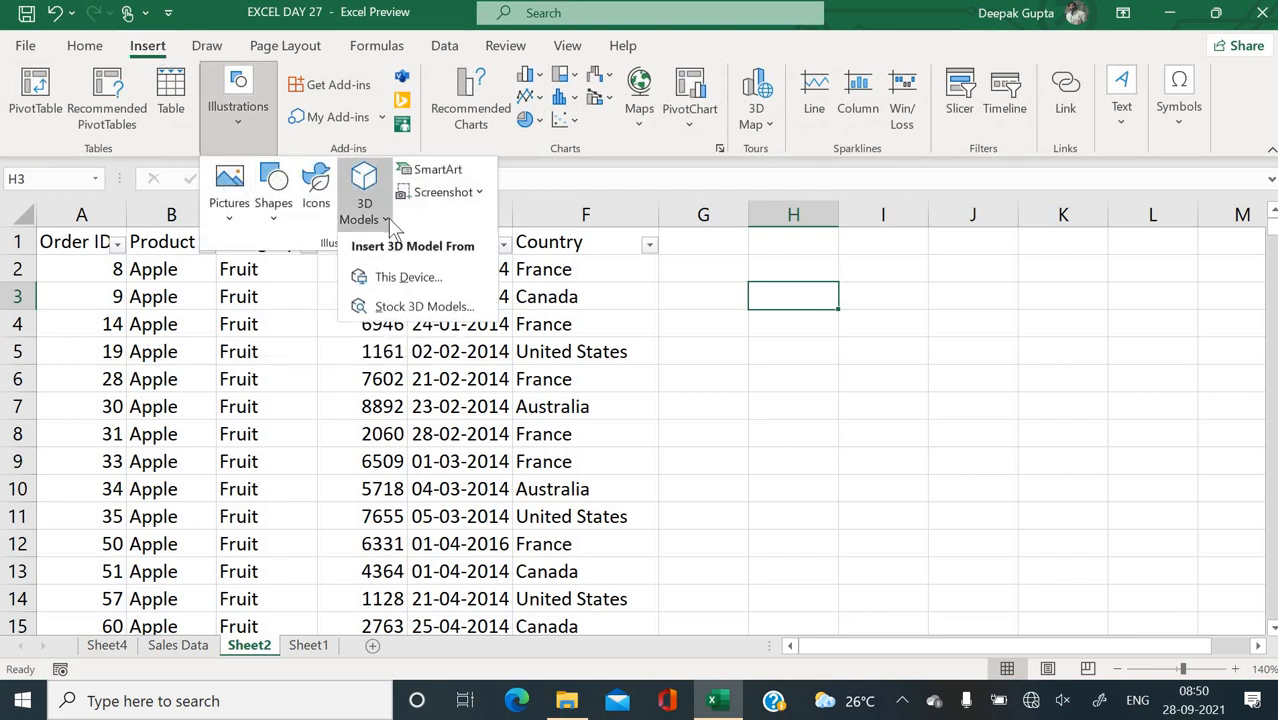
click(317, 200)
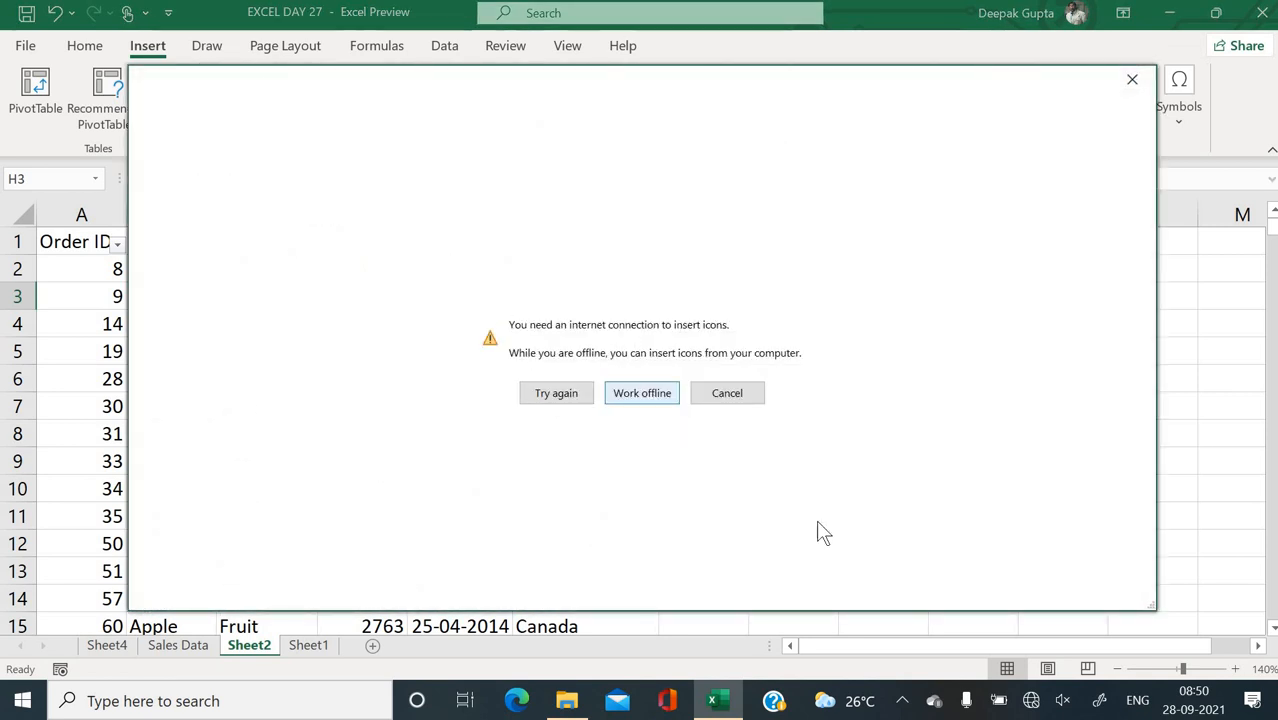
- Disconnect and reconnect the computer's current Wi-Fi network, and cancel inserting an icon
click(1031, 700)
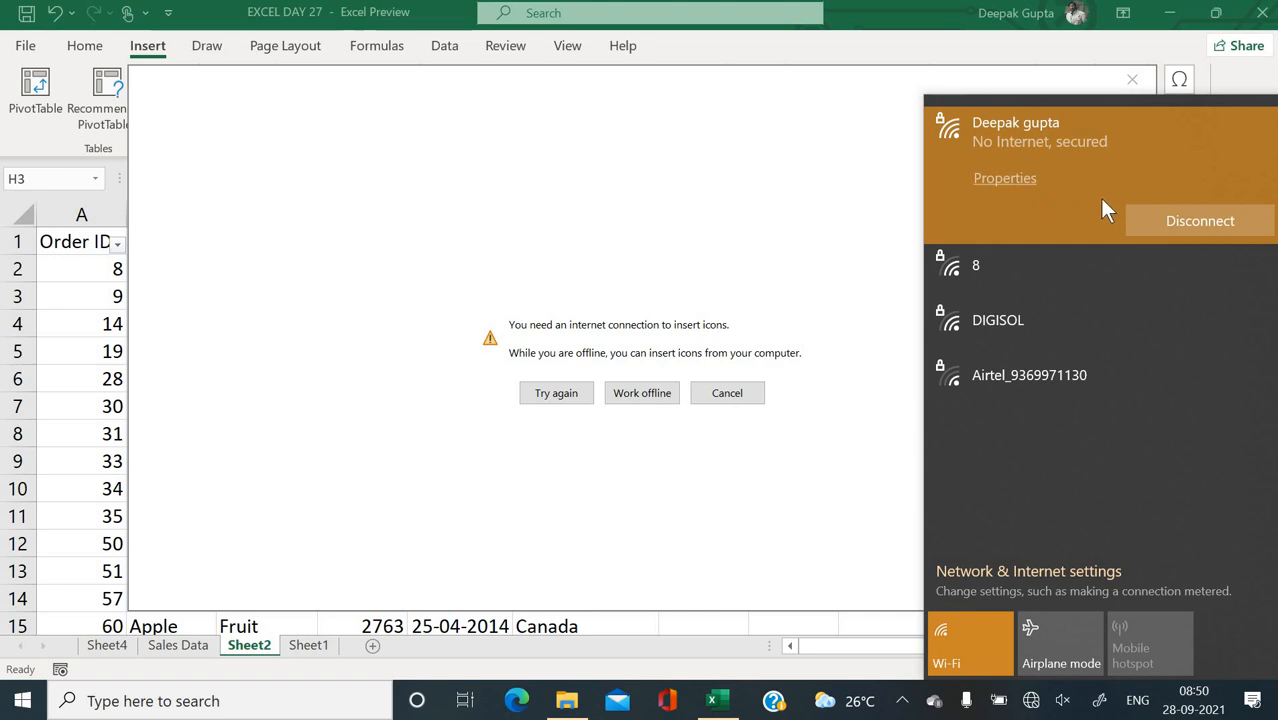
click(1159, 229)
click(1087, 185)
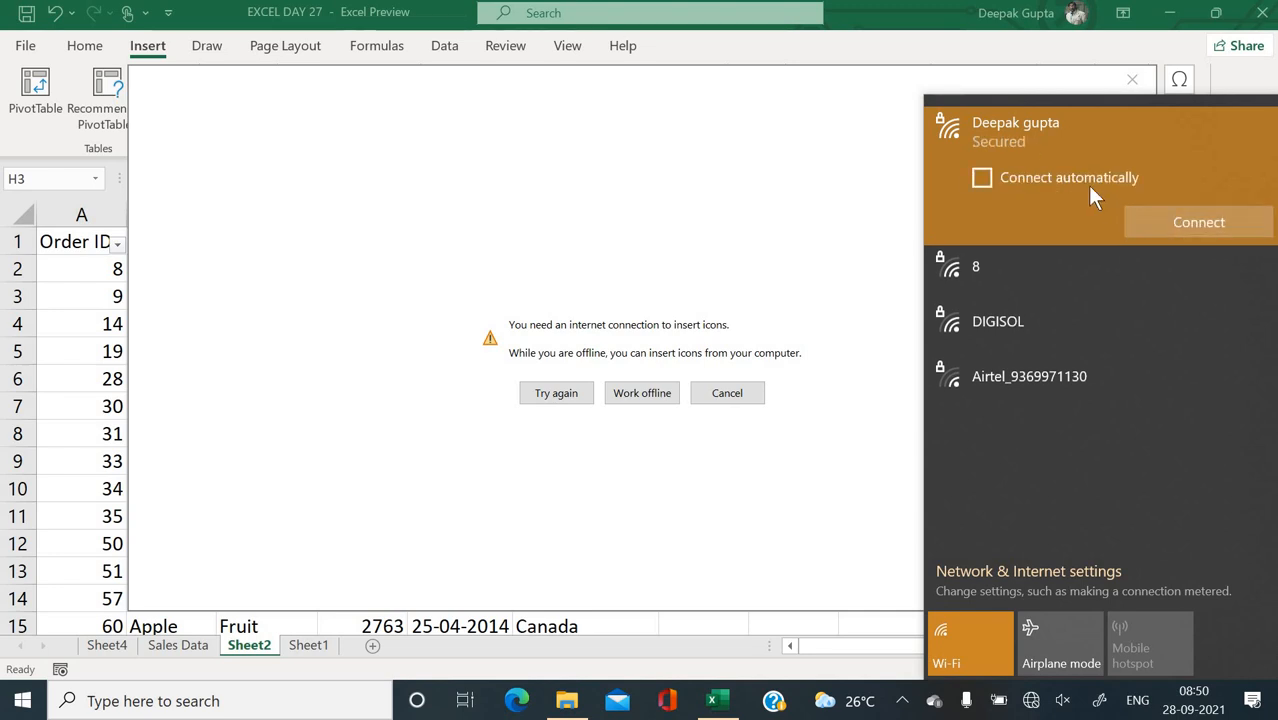
click(1149, 221)
click(1151, 221)
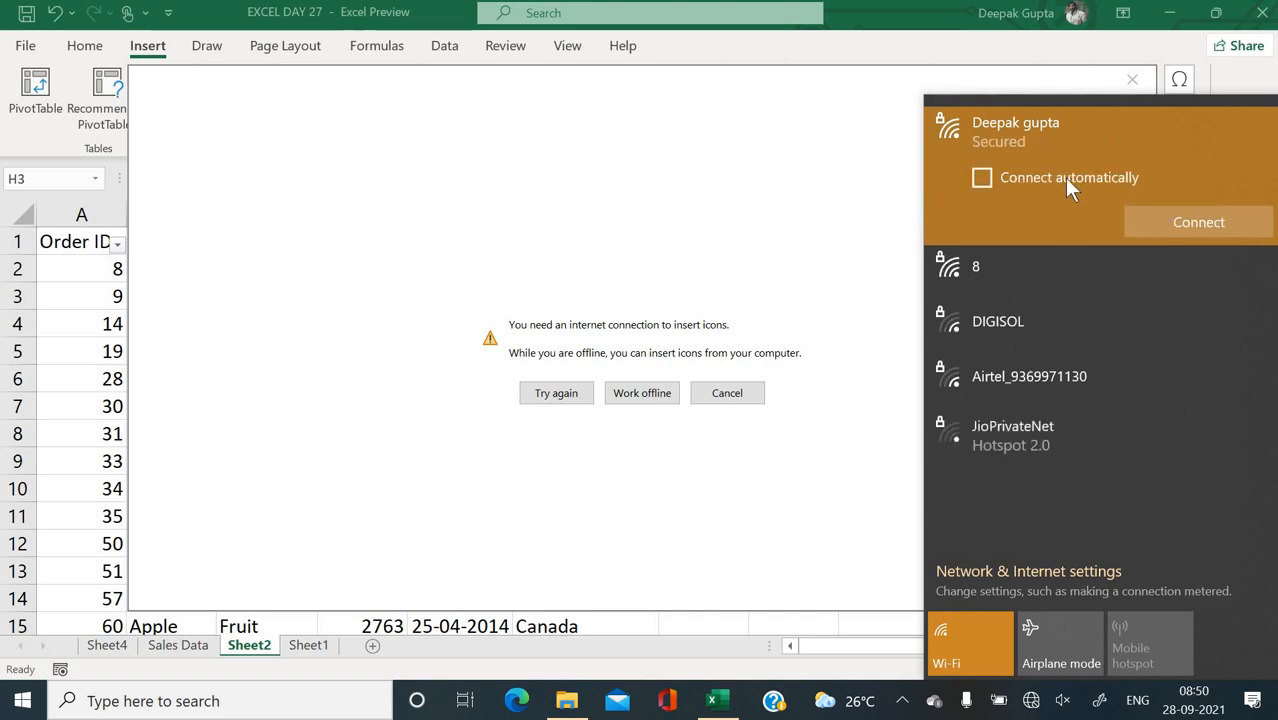
click(1064, 177)
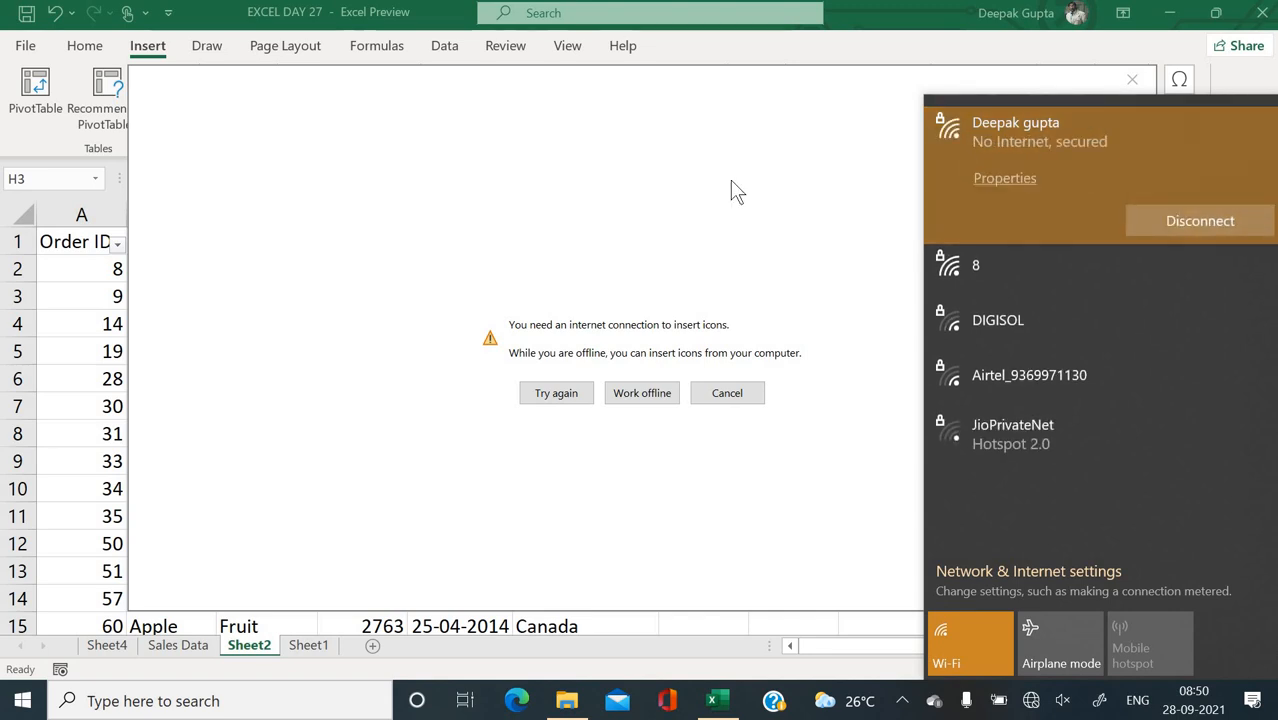
click(713, 285)
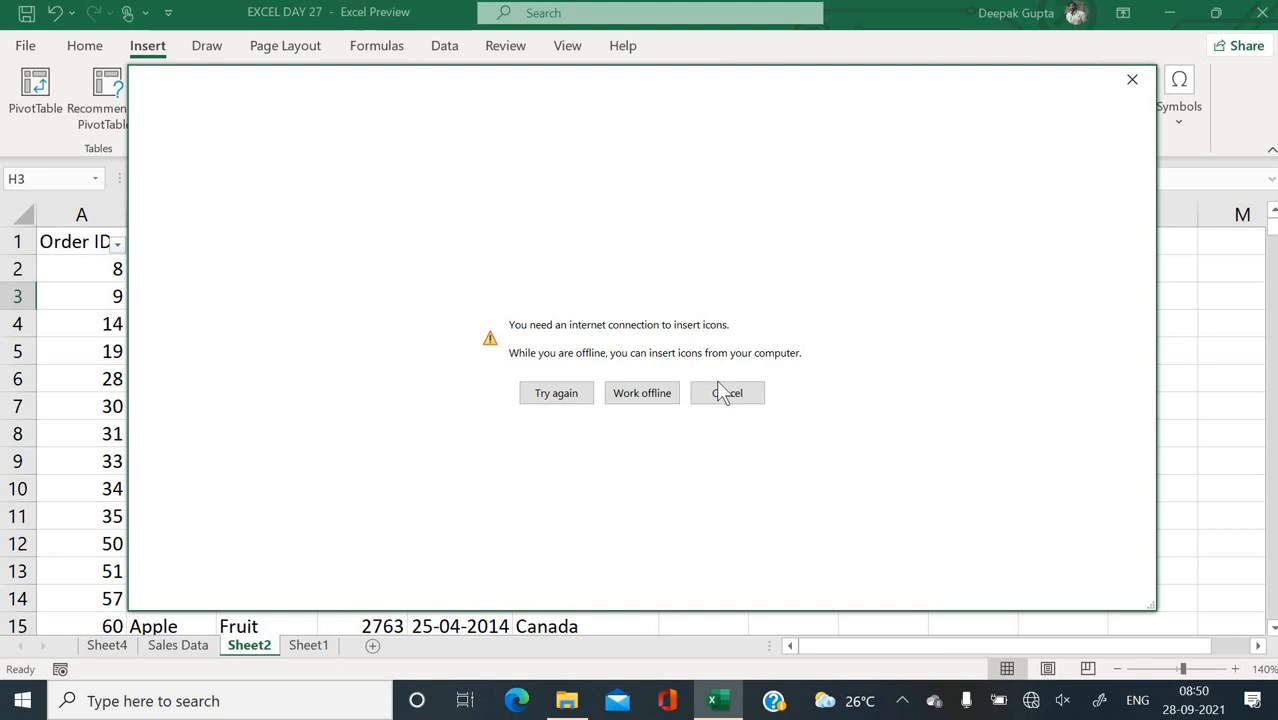
click(724, 396)
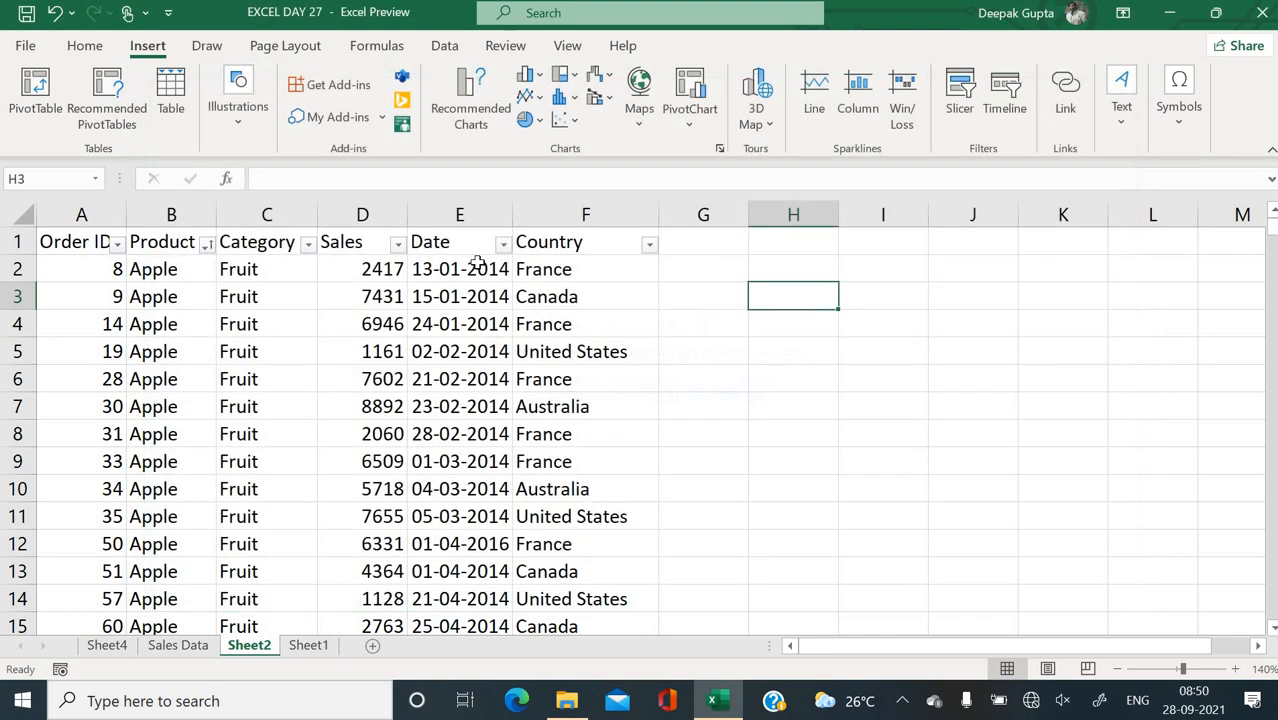
- Draw a rectangle about 0.95 cm high and 2.85 cm wide across columns I and J, rows 2 to 3, and label it Banana
click(234, 118)
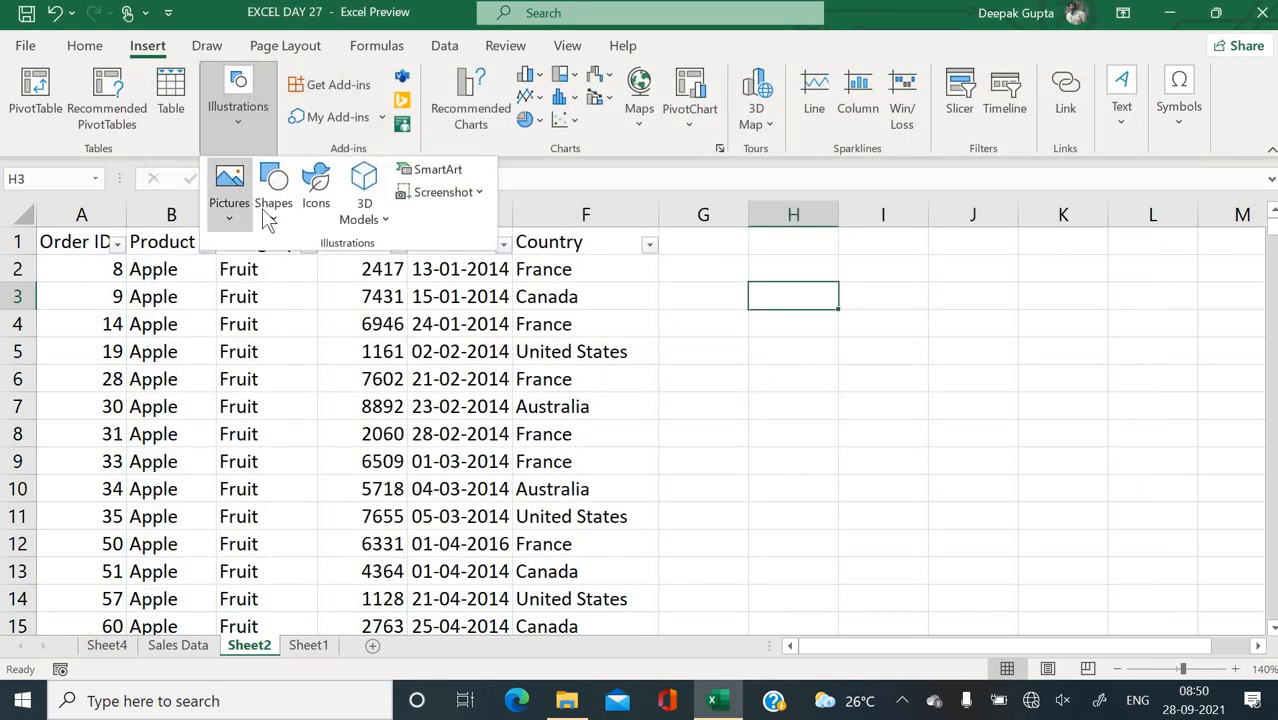
click(289, 236)
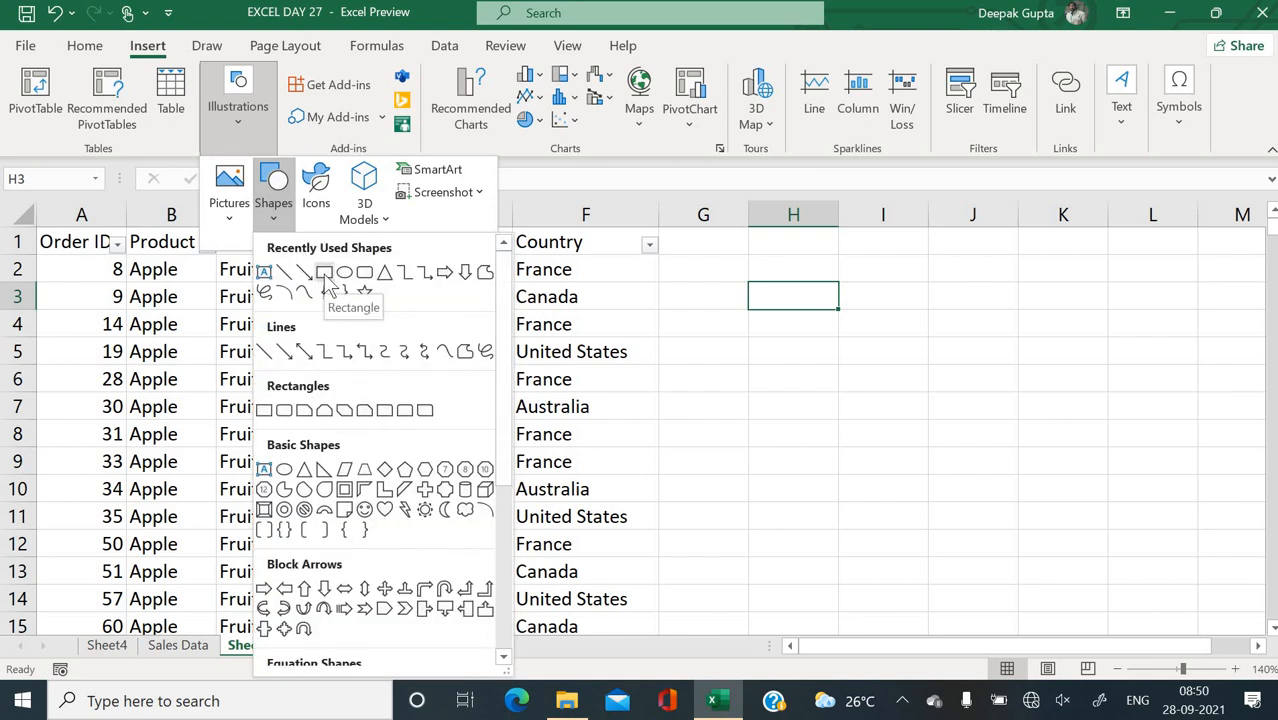
click(324, 272)
mouse_move(864, 257)
mouse_down()
mouse_move(1015, 308)
mouse_move(962, 292)
mouse_up()
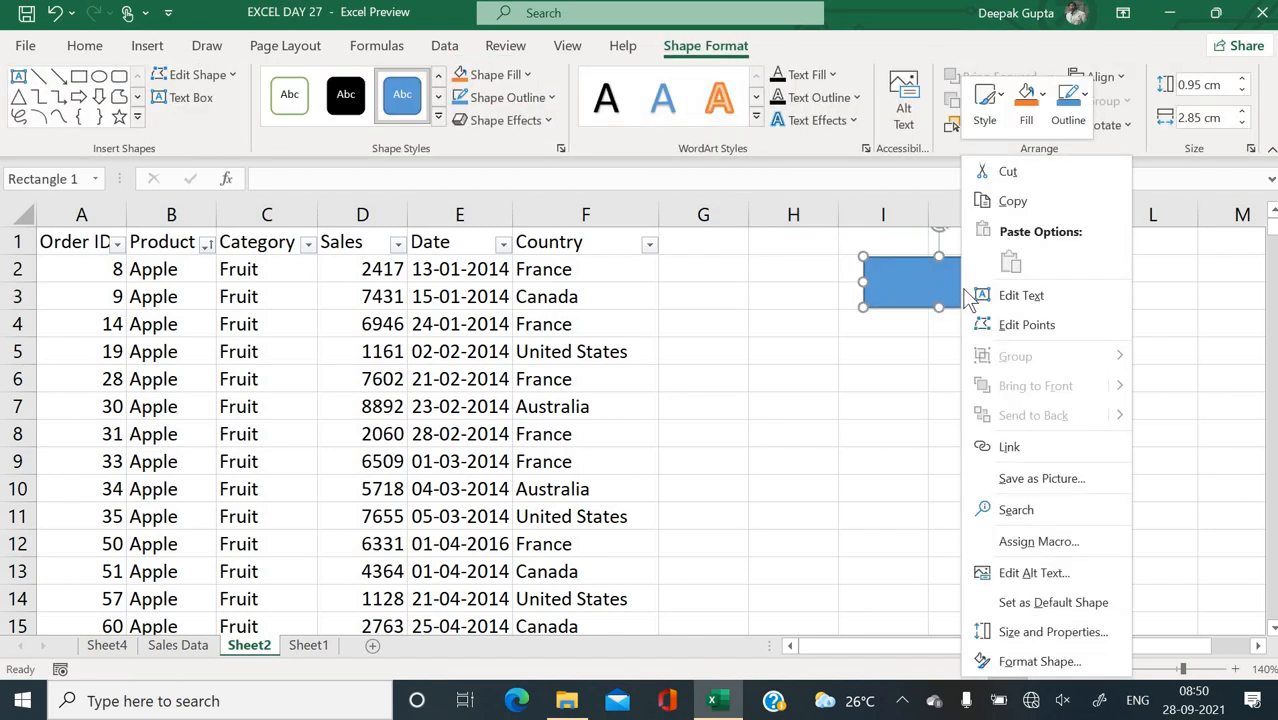
click(995, 291)
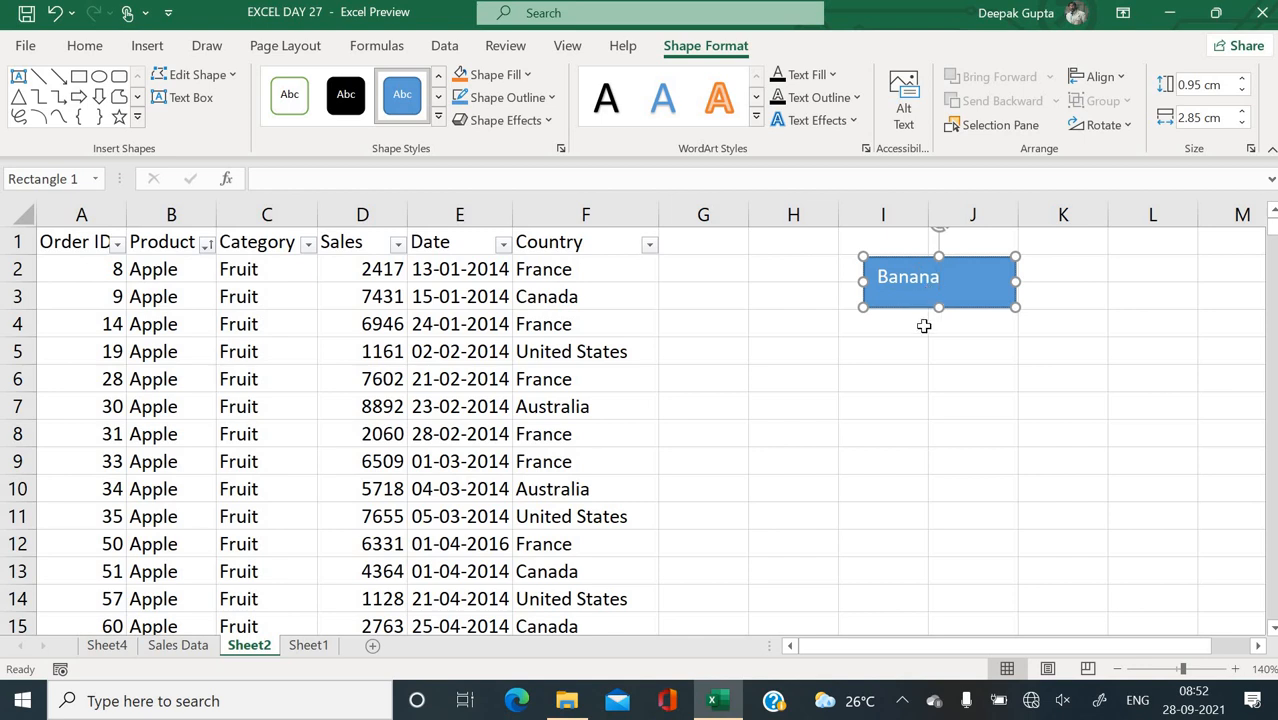
click(924, 325)
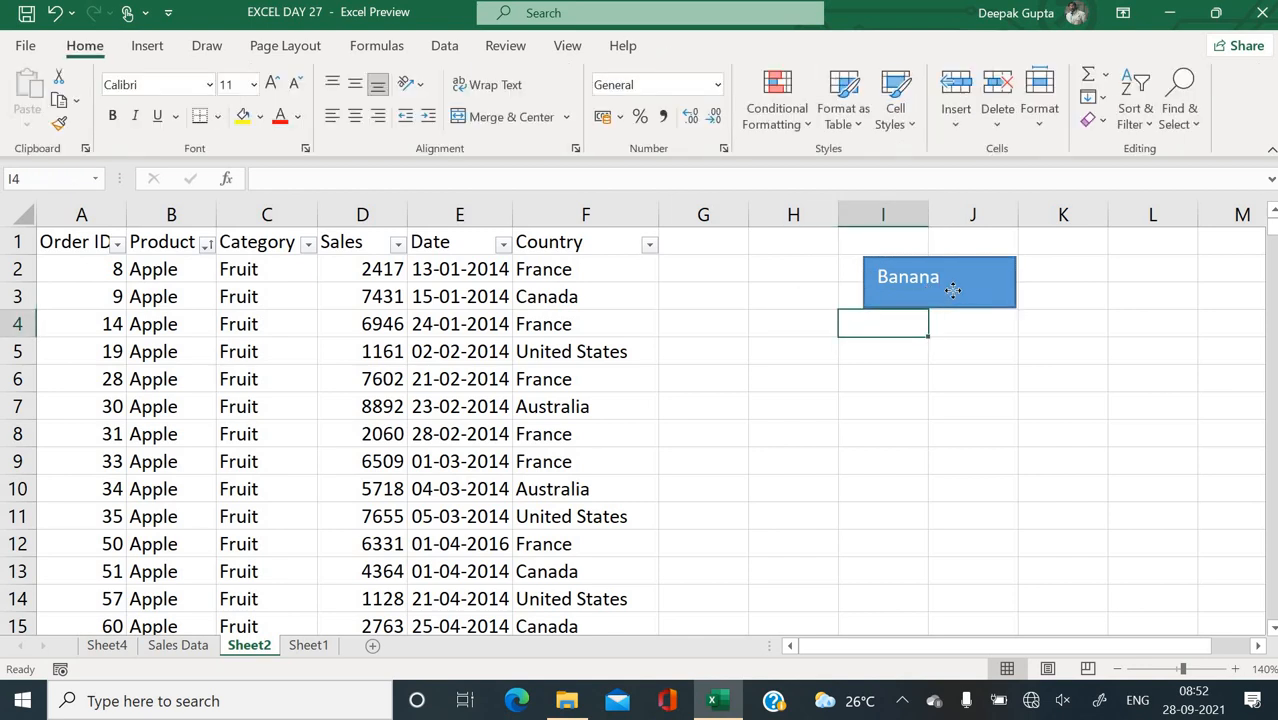
- Assign the banana macro to the Banana rectangle
right_click(952, 290)
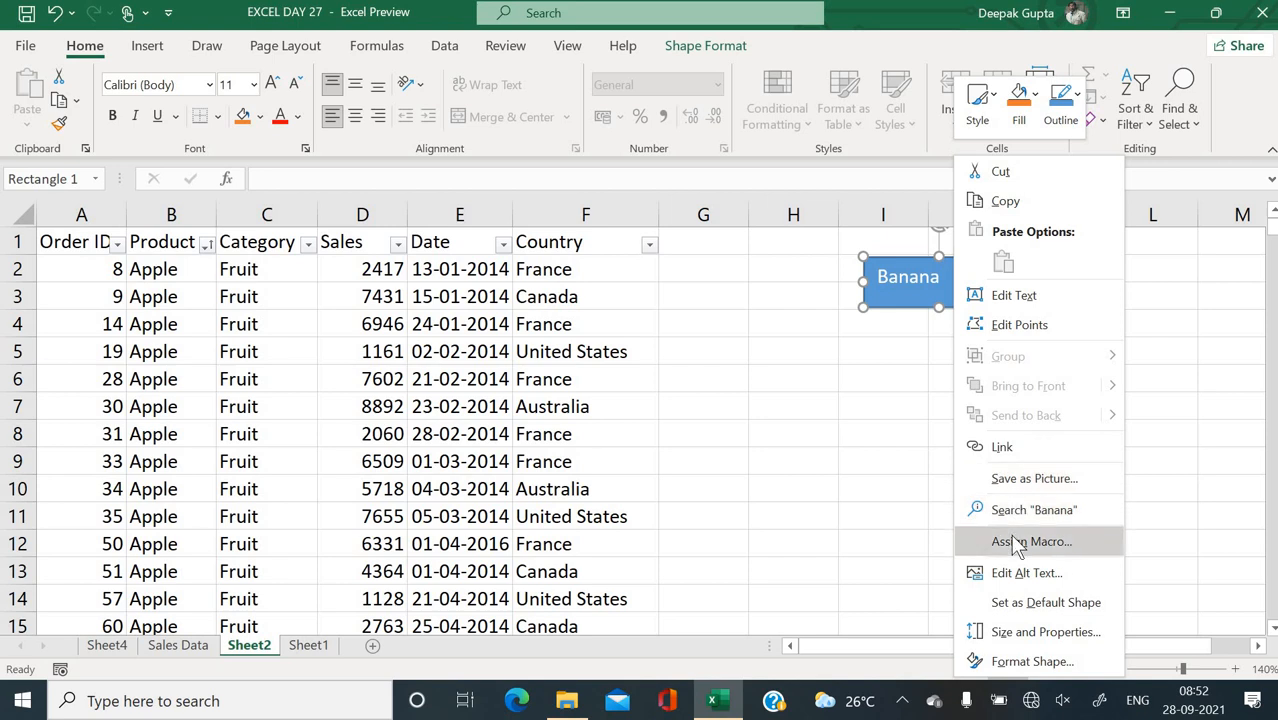
click(1018, 543)
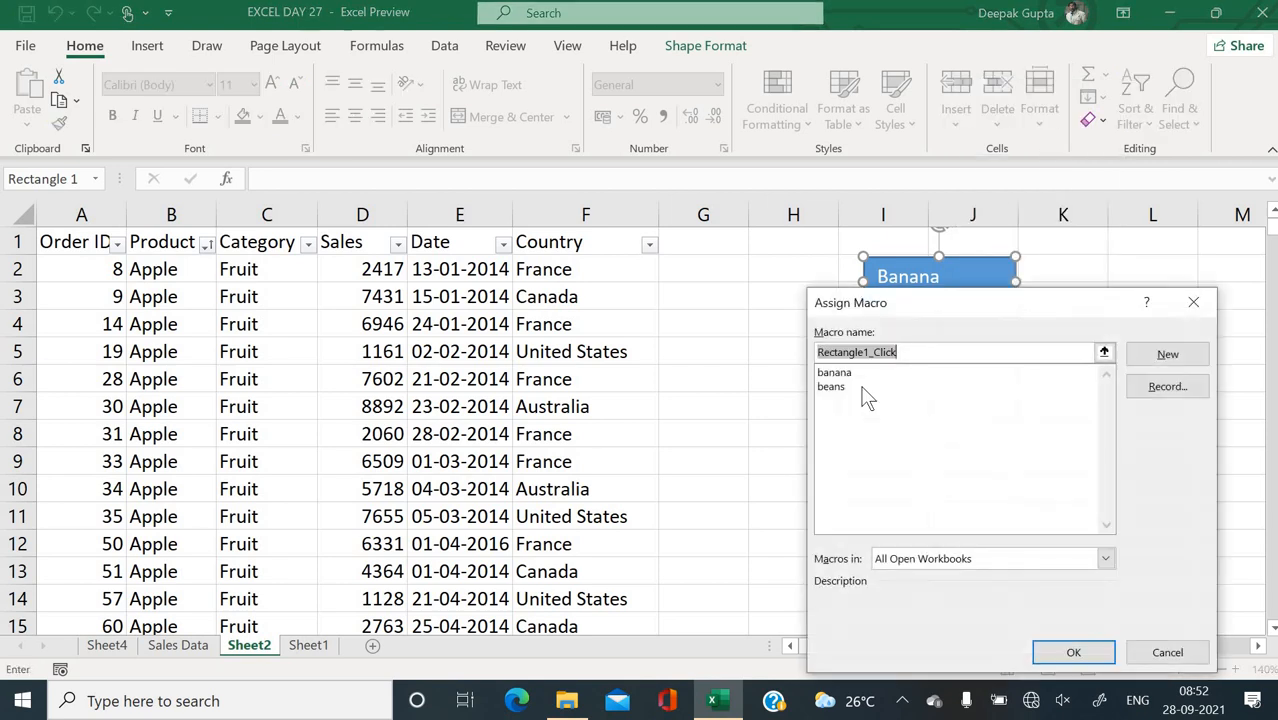
click(843, 376)
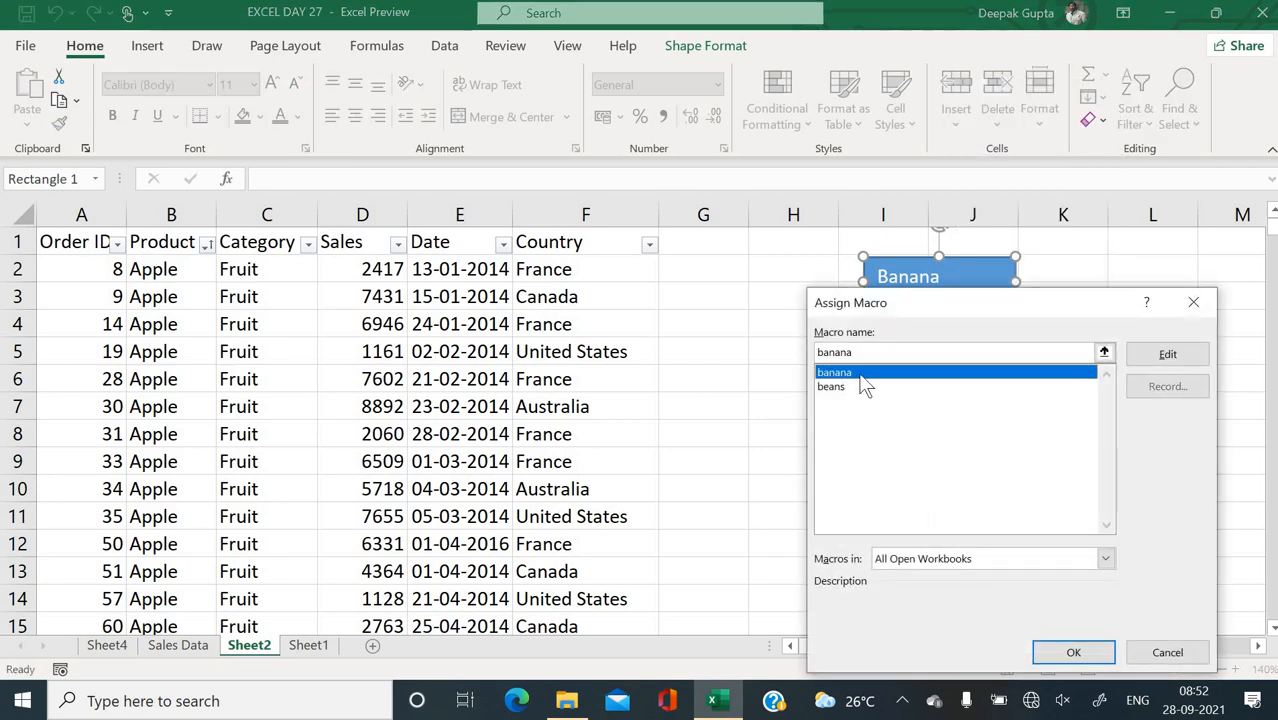
click(1073, 651)
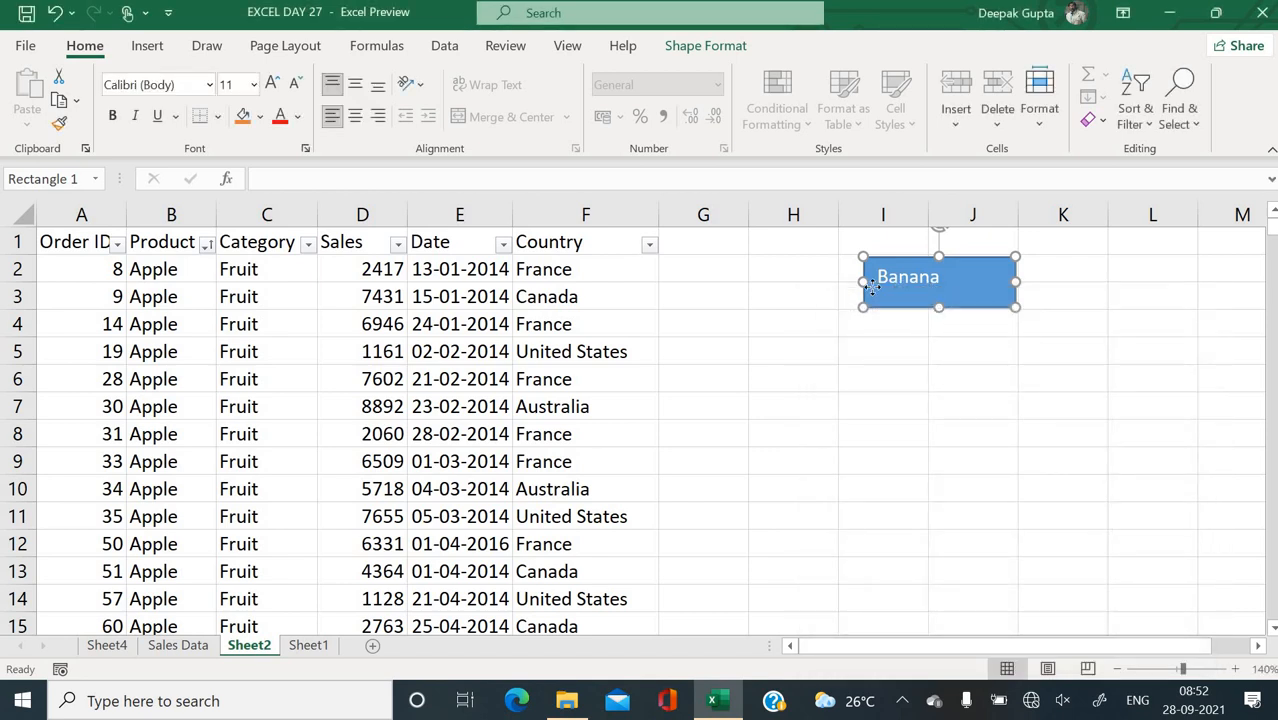
- Move the Banana rectangle to columns G and H, and draw a rounded rectangle about 0.92 cm high and 2.37 cm wide across columns J and K
drag(932, 288, 775, 282)
click(1004, 345)
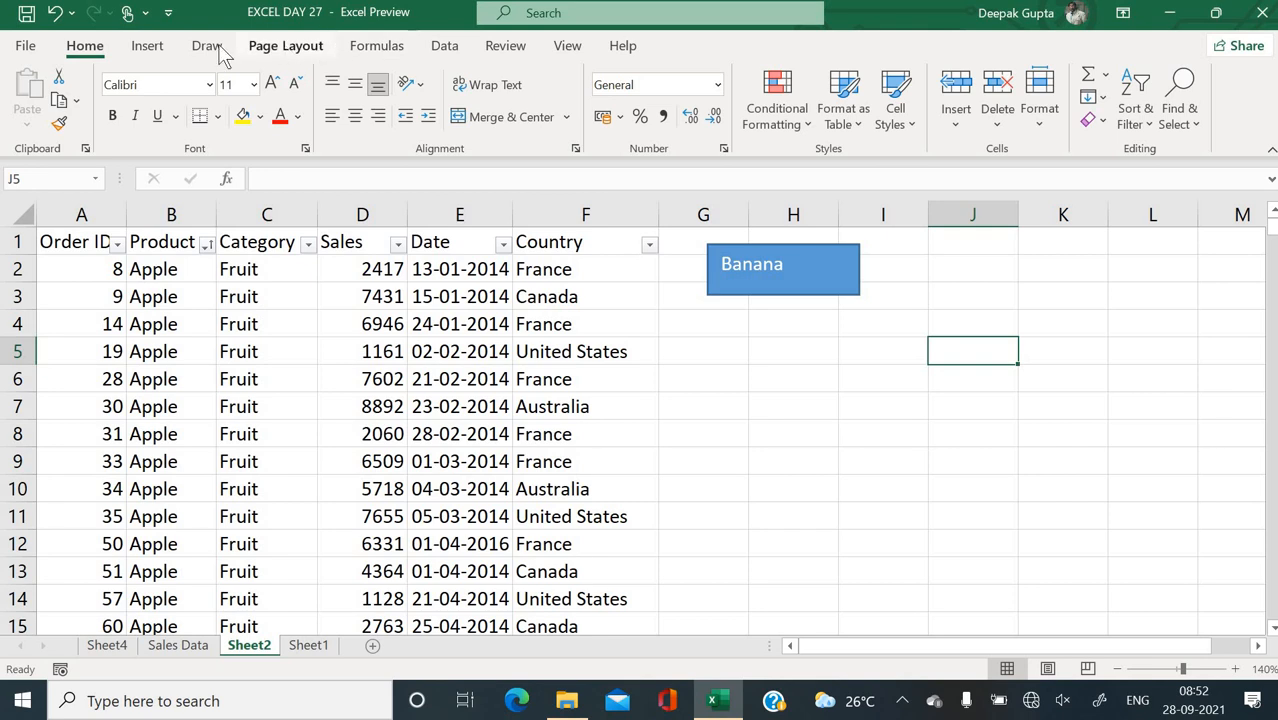
click(150, 45)
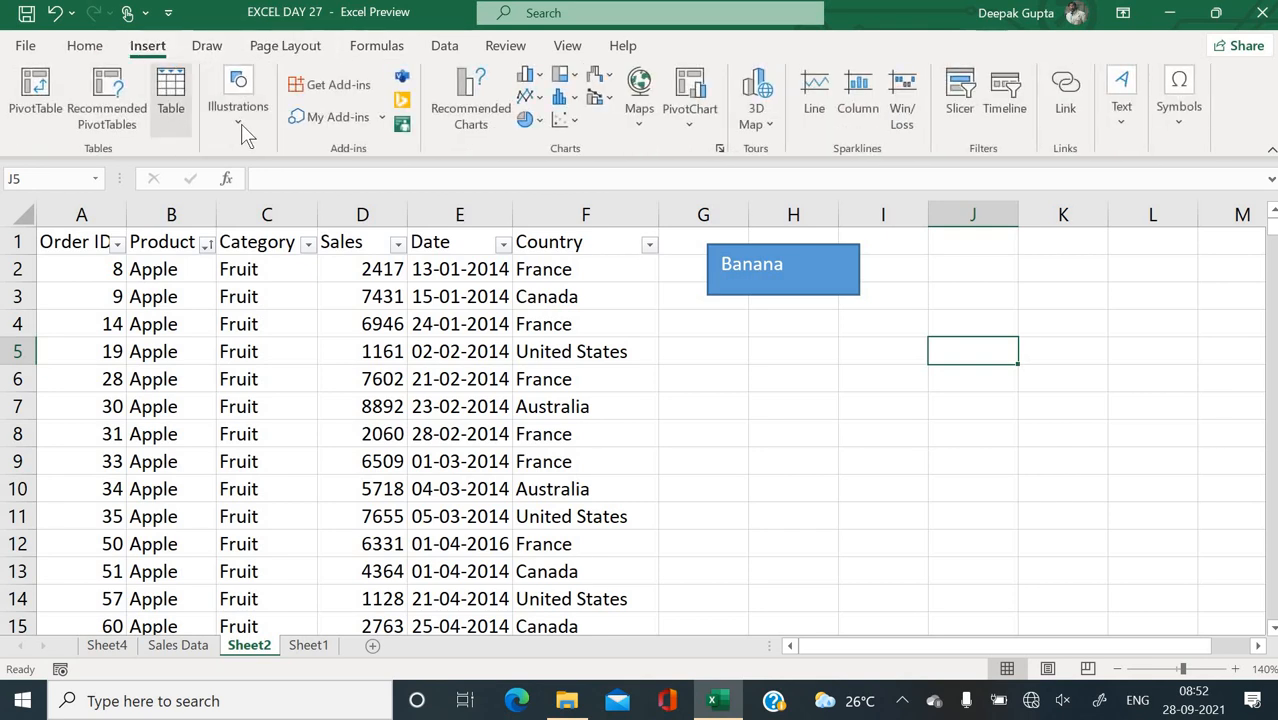
click(236, 123)
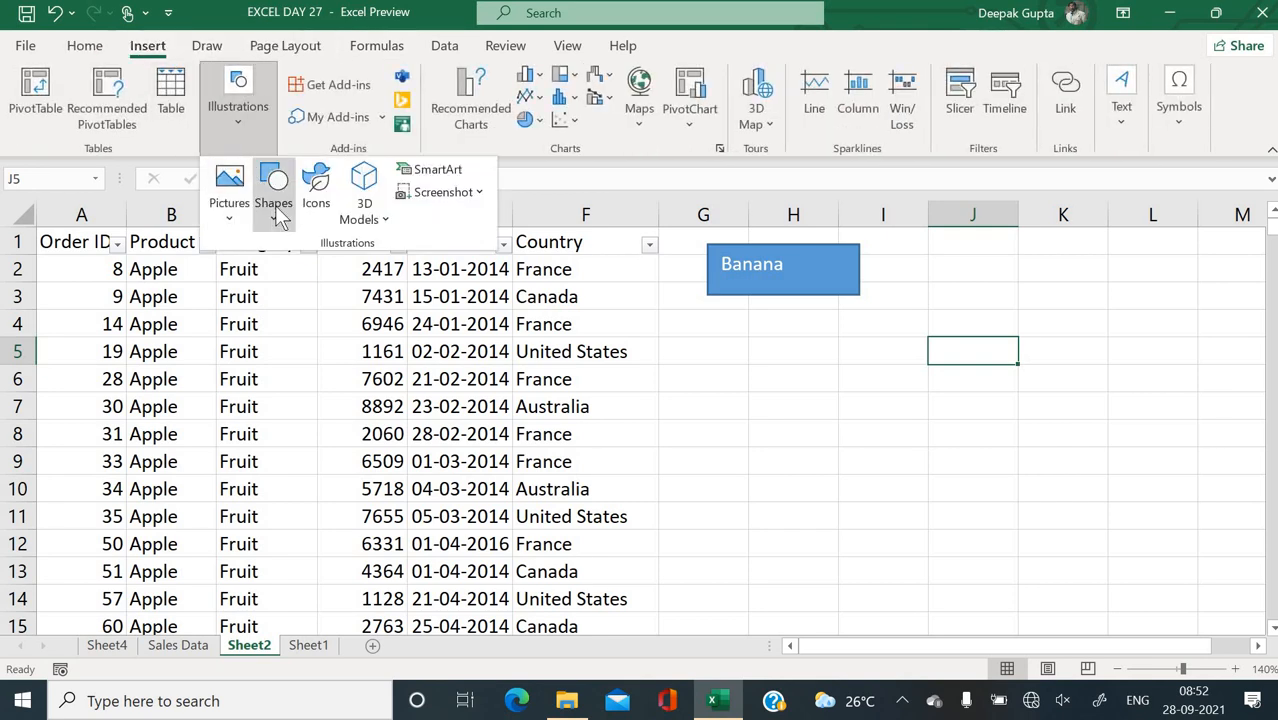
click(272, 216)
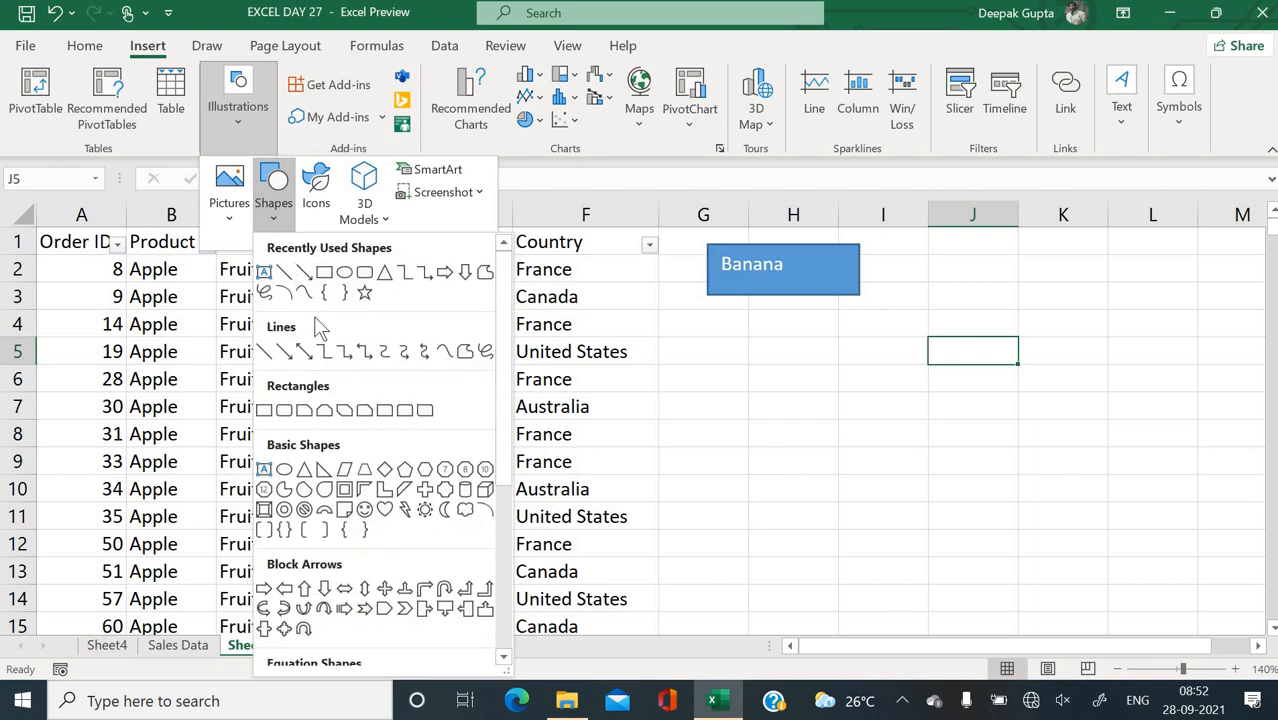
click(363, 273)
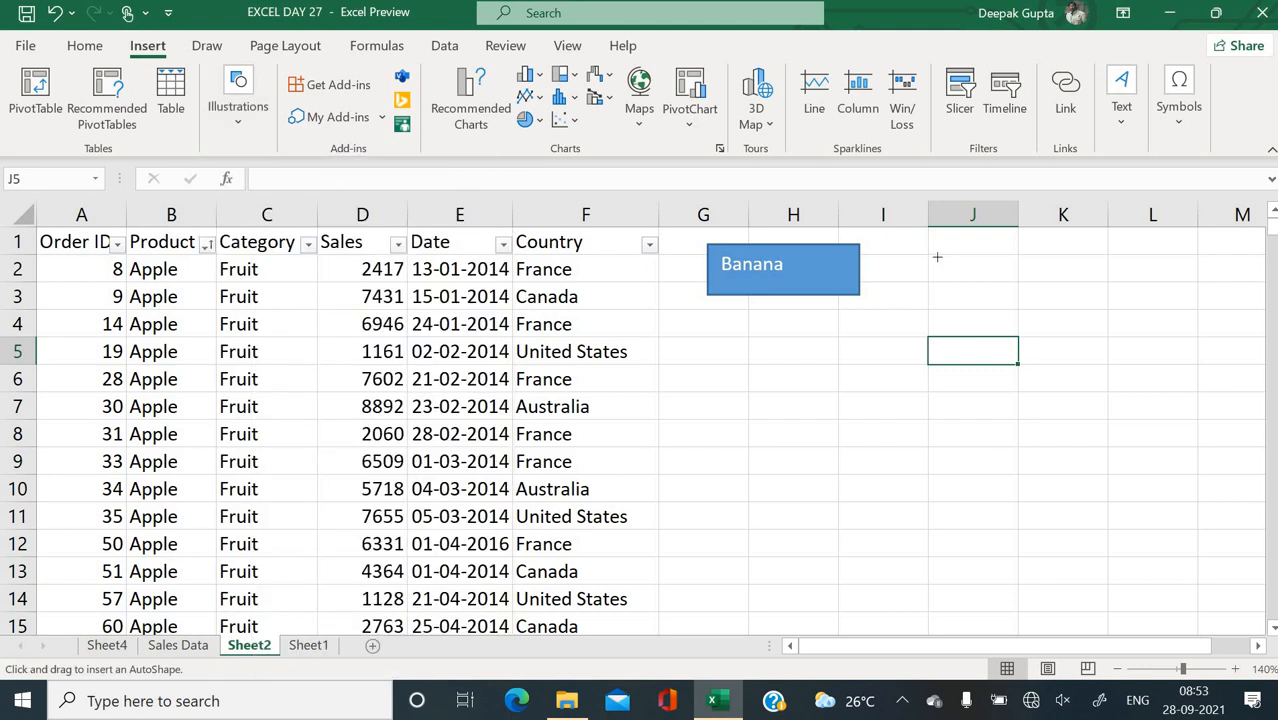
drag(937, 257, 1063, 305)
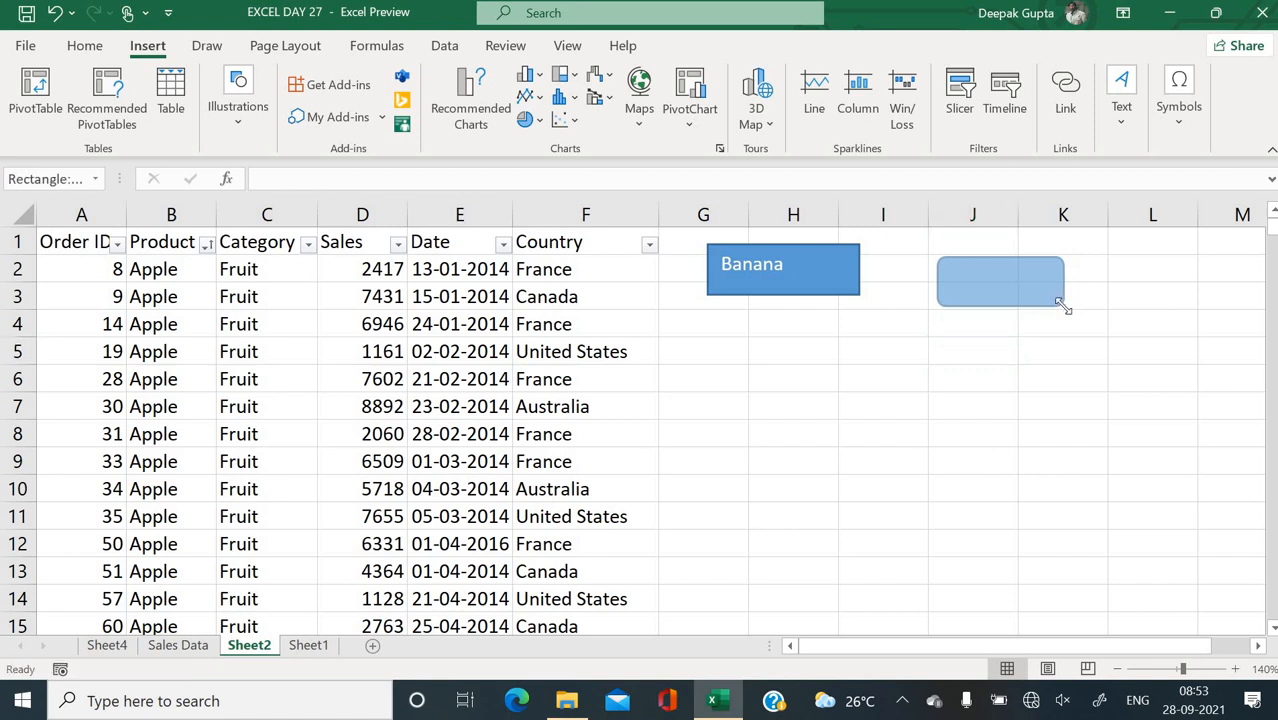
- Label the rounded rectangle Beans and assign the beans macro to it
right_click(995, 285)
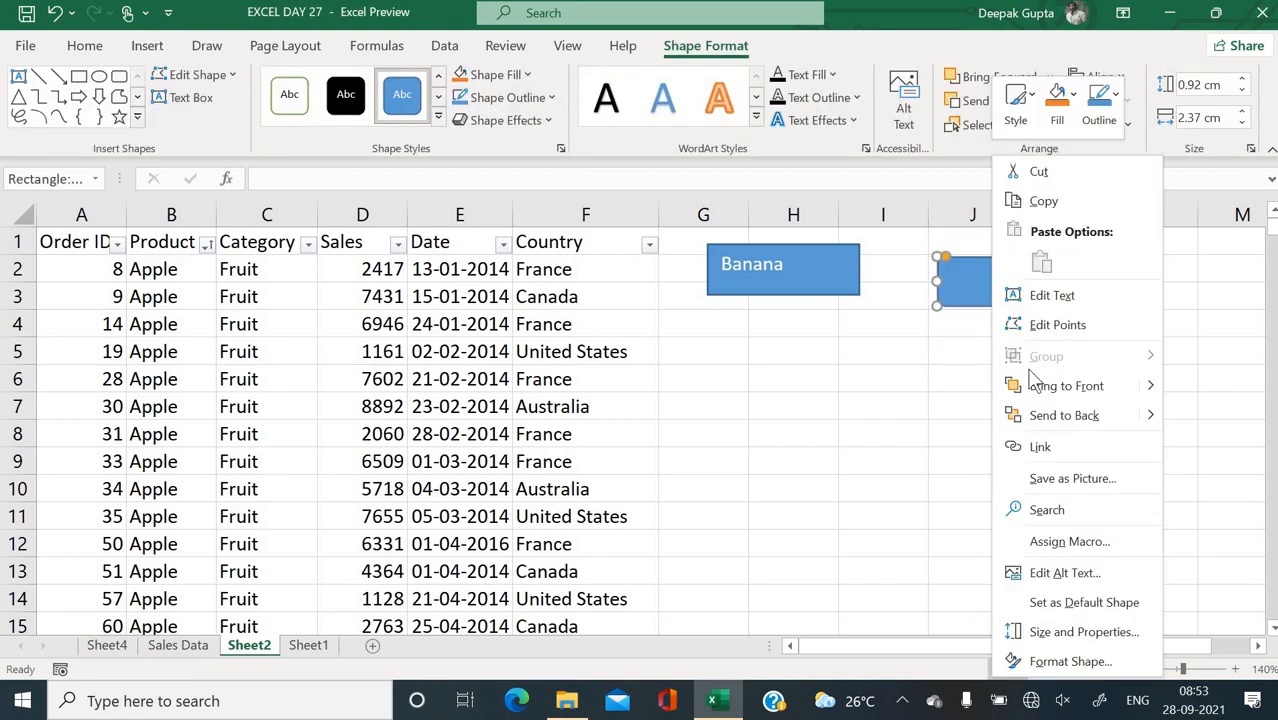
click(1052, 296)
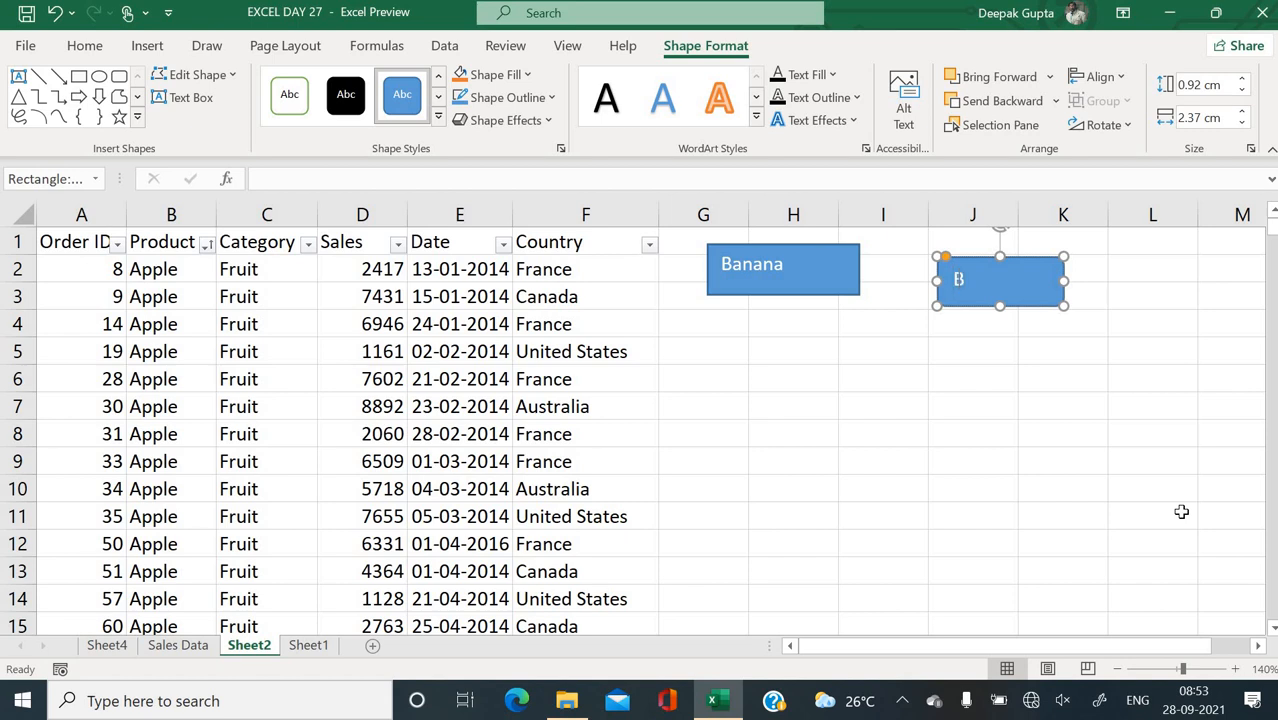
click(1060, 368)
click(1017, 302)
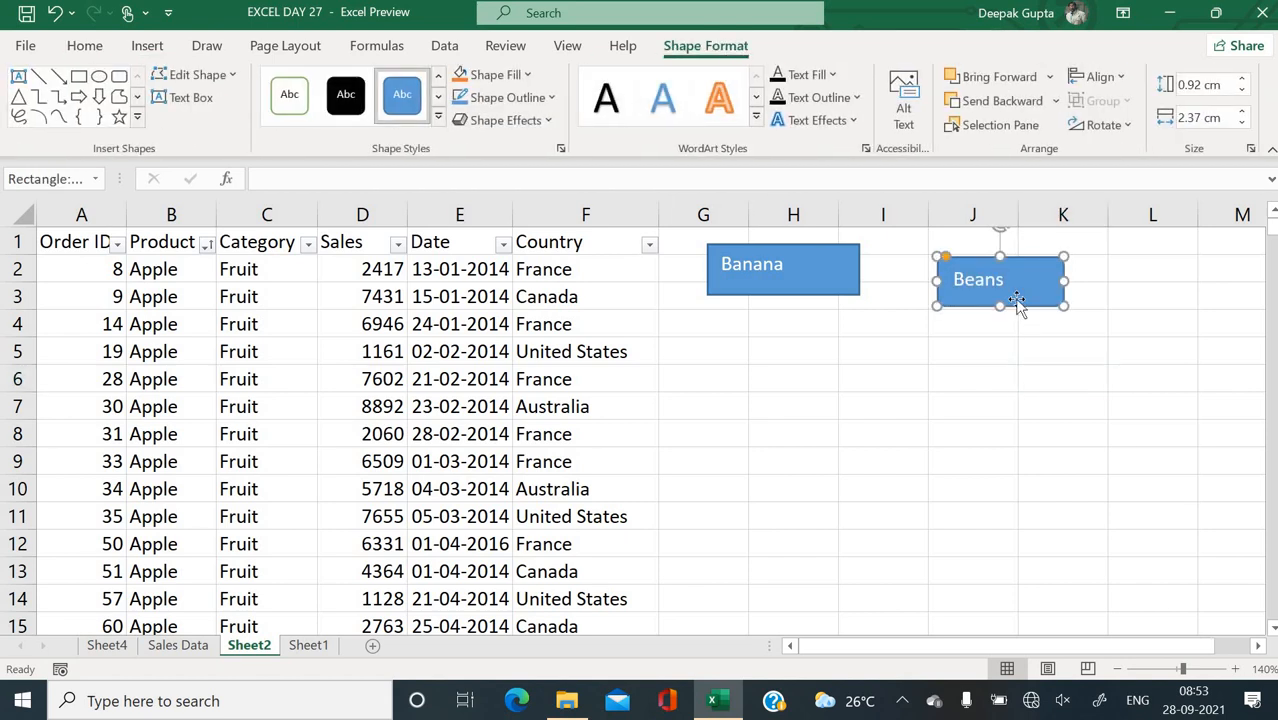
right_click(1017, 302)
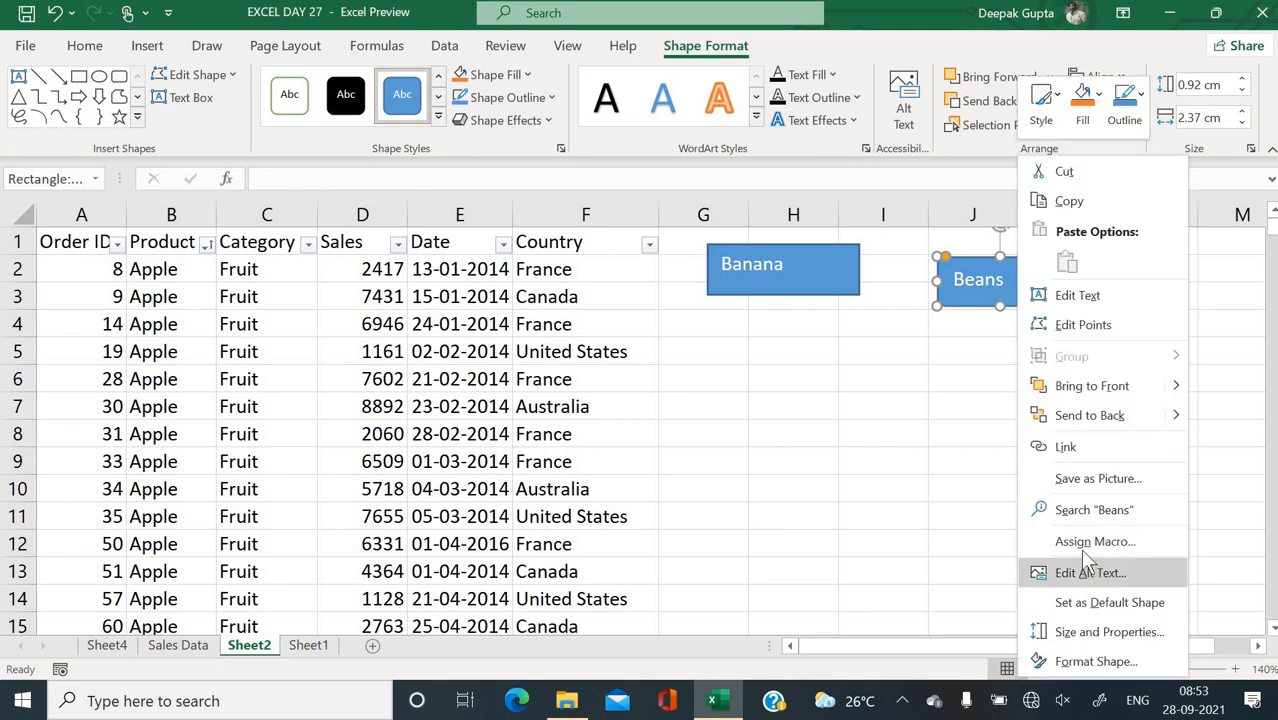
click(1082, 545)
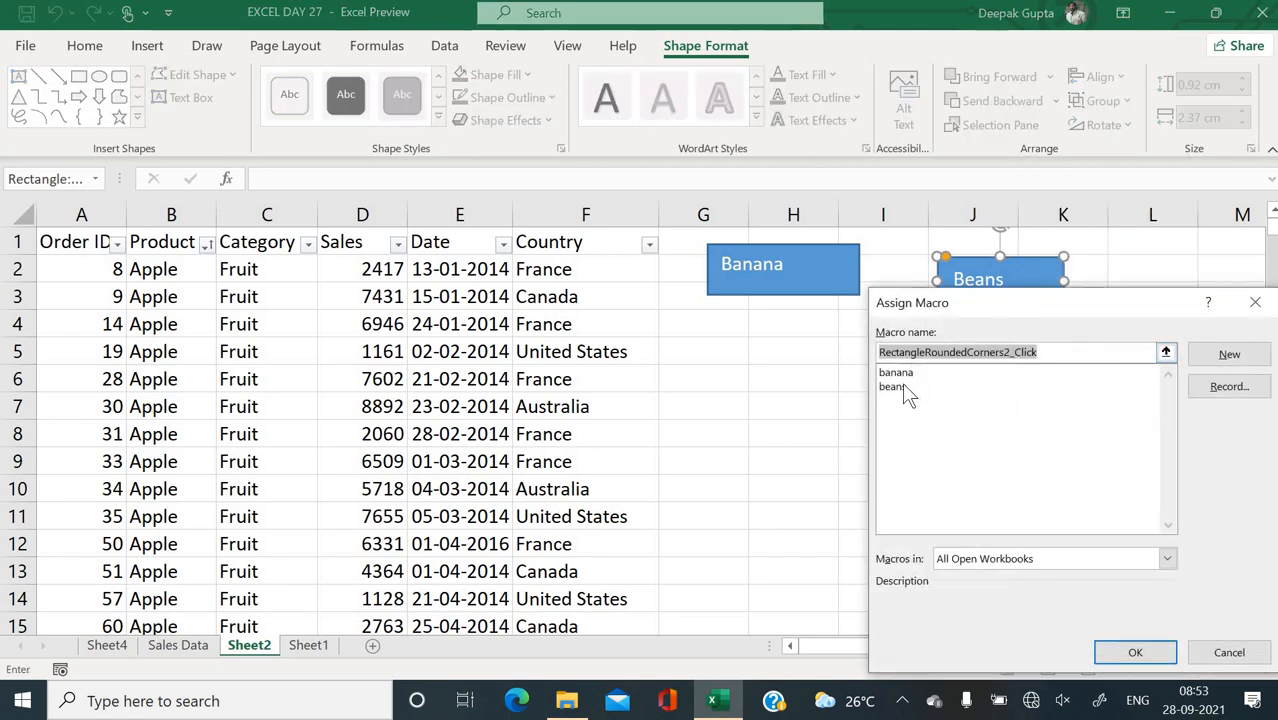
click(902, 386)
click(1134, 652)
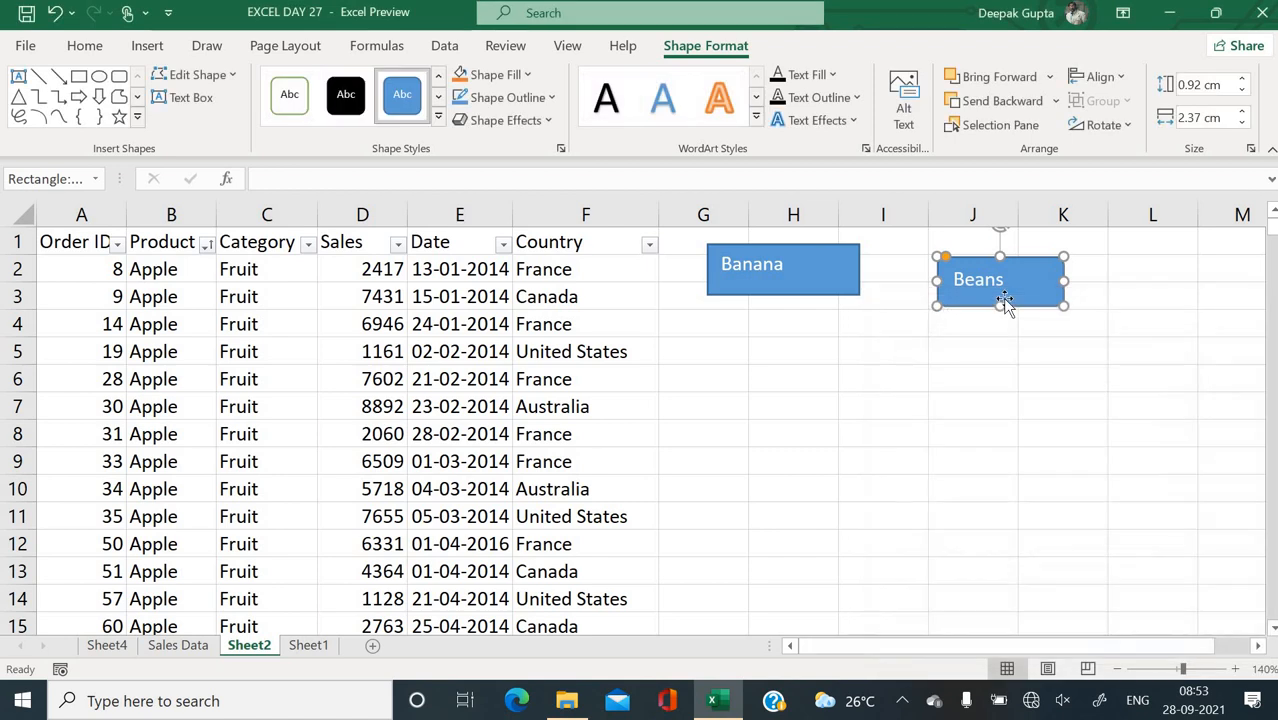
click(980, 340)
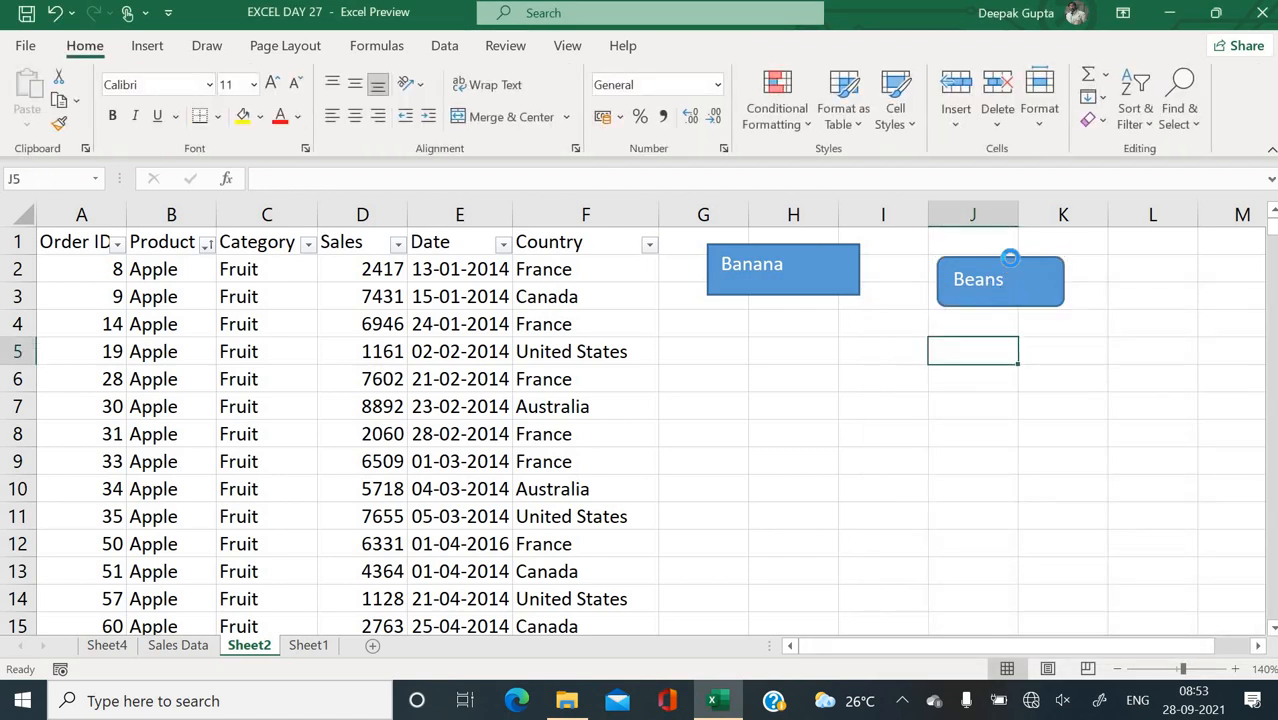
- Test the Beans and Banana buttons, returning to the top of the sheet after each jump
click(1016, 268)
scroll(812, 361, up, 20)
click(988, 262)
scroll(884, 274, up, 20)
click(786, 289)
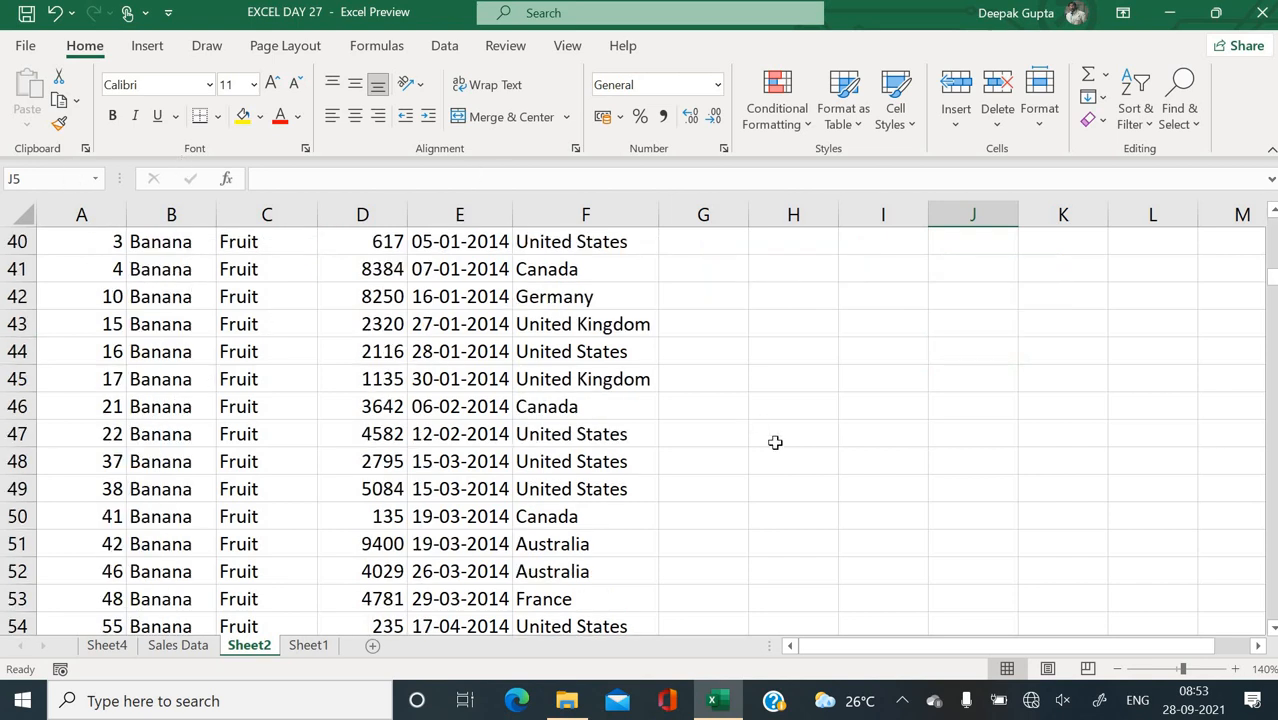
scroll(776, 442, up, 13)
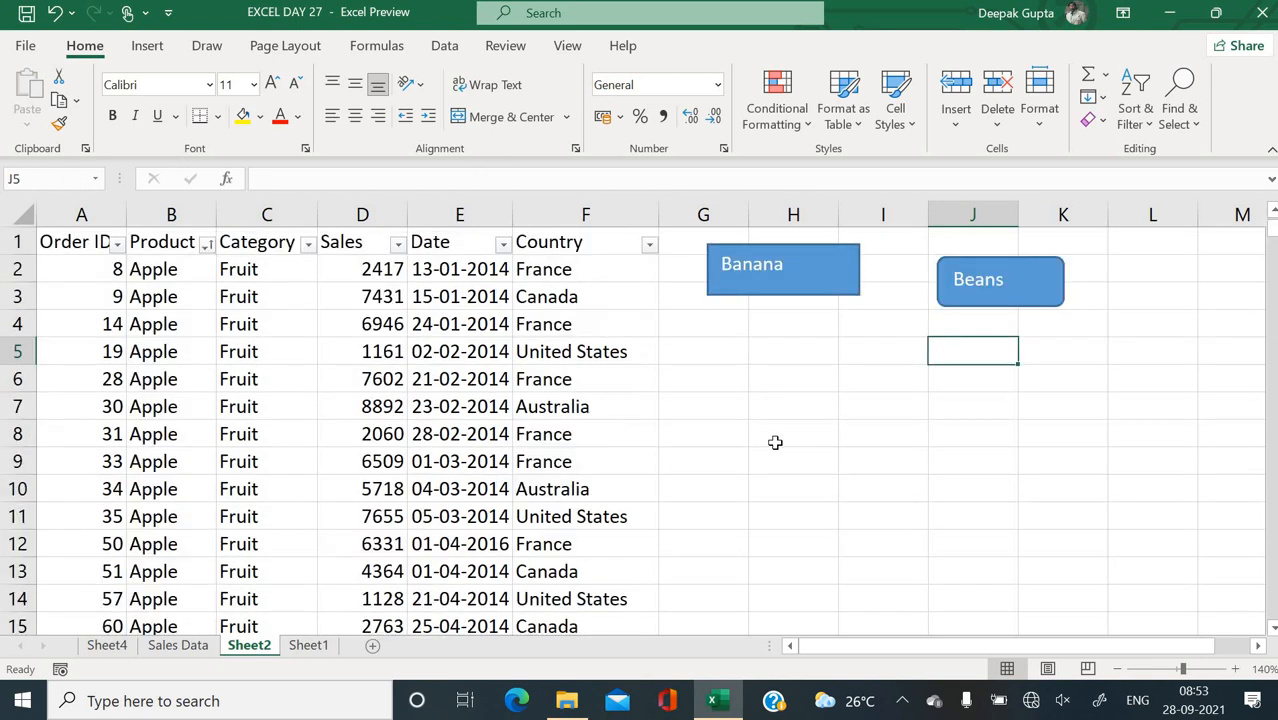
click(1025, 290)
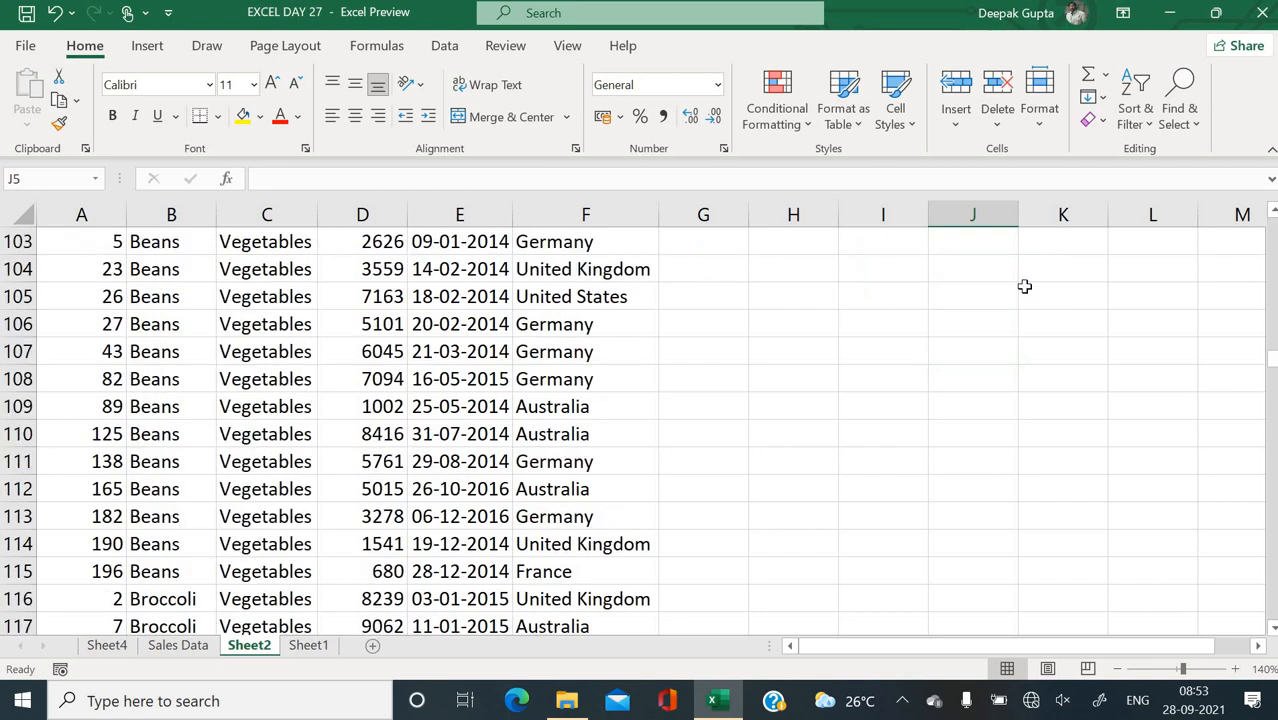
scroll(1025, 287, up, 20)
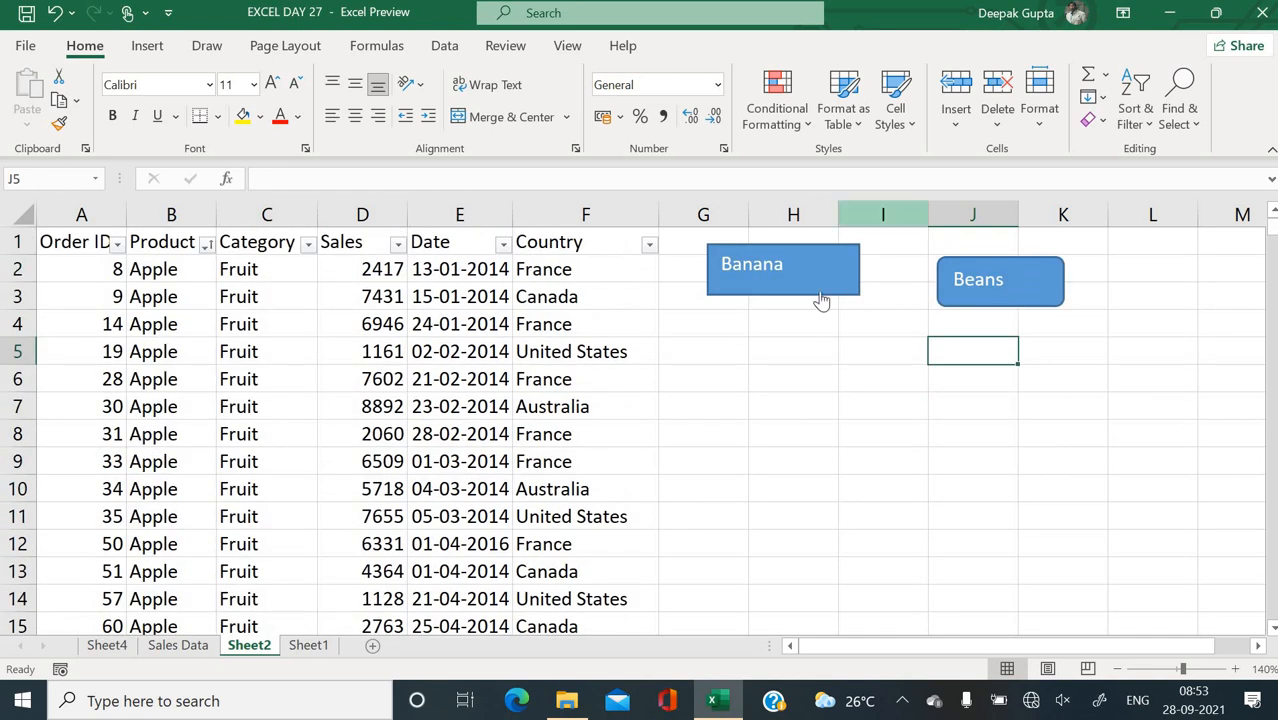
- Shrink the Banana and Beans shapes and move them up to the header row, Banana over columns G and H, Beans over I and J
click(70, 283)
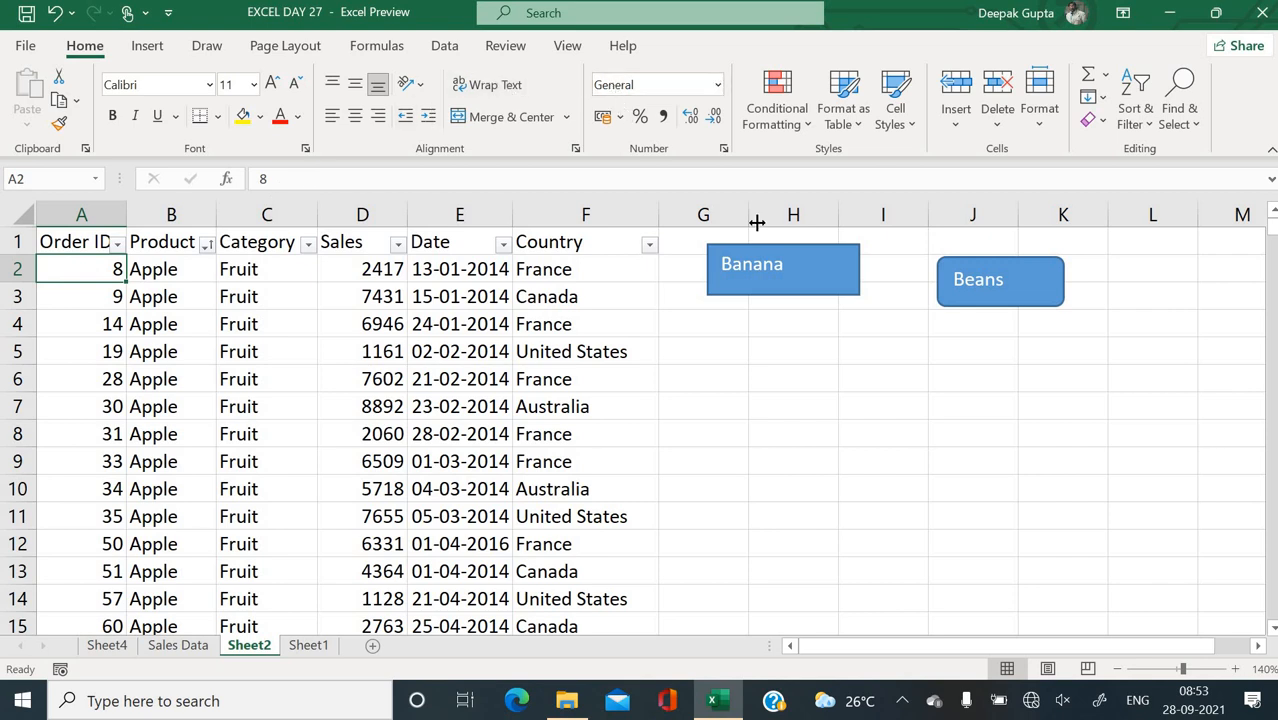
right_click(818, 256)
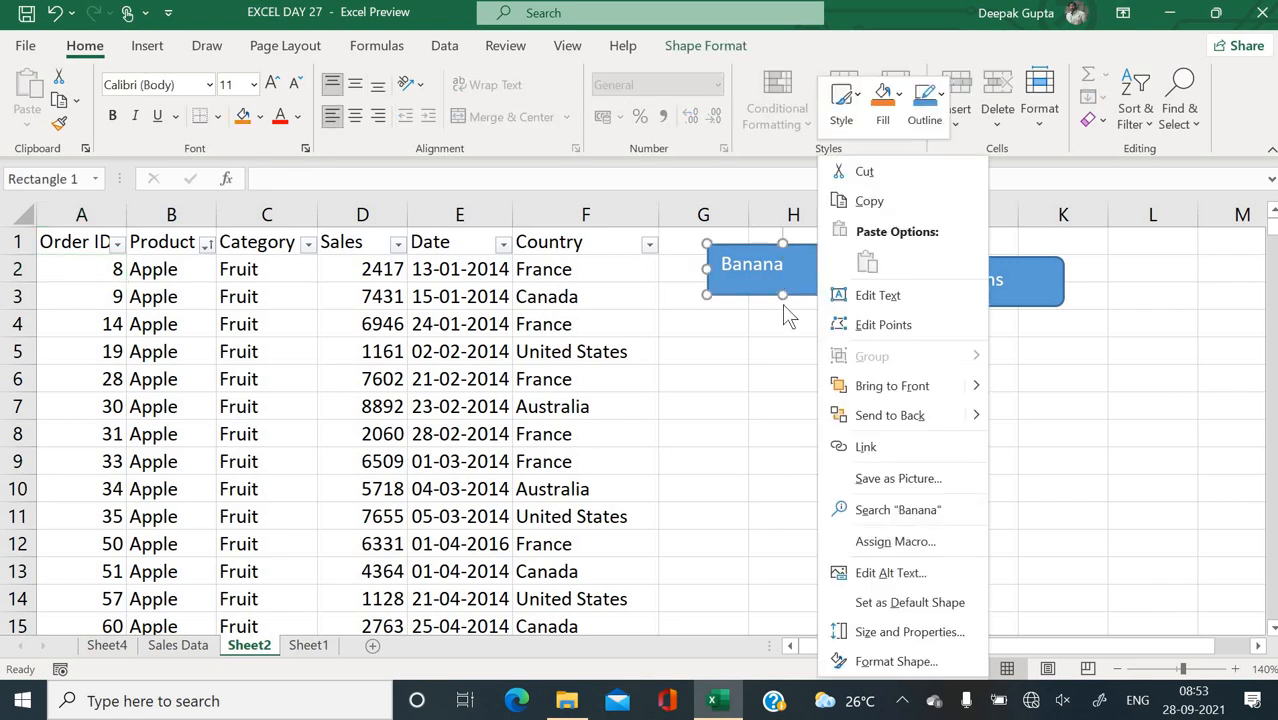
key(Escape)
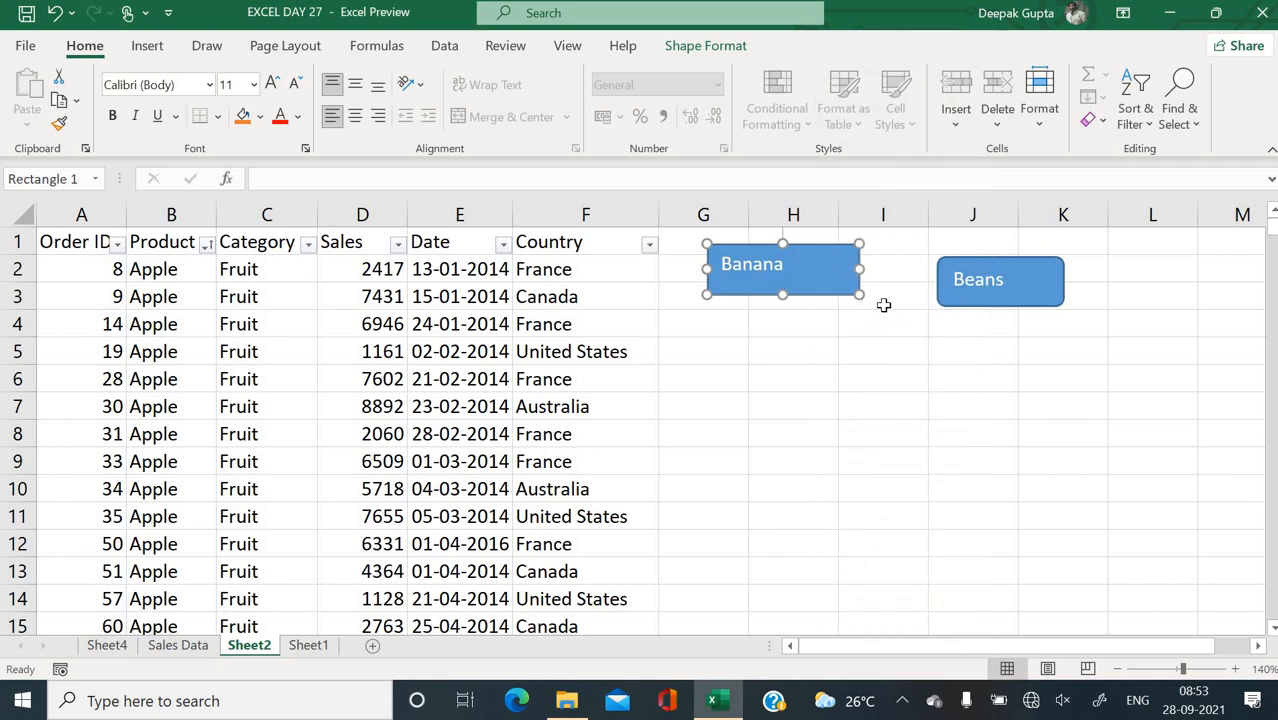
drag(823, 290, 789, 258)
right_click(1040, 292)
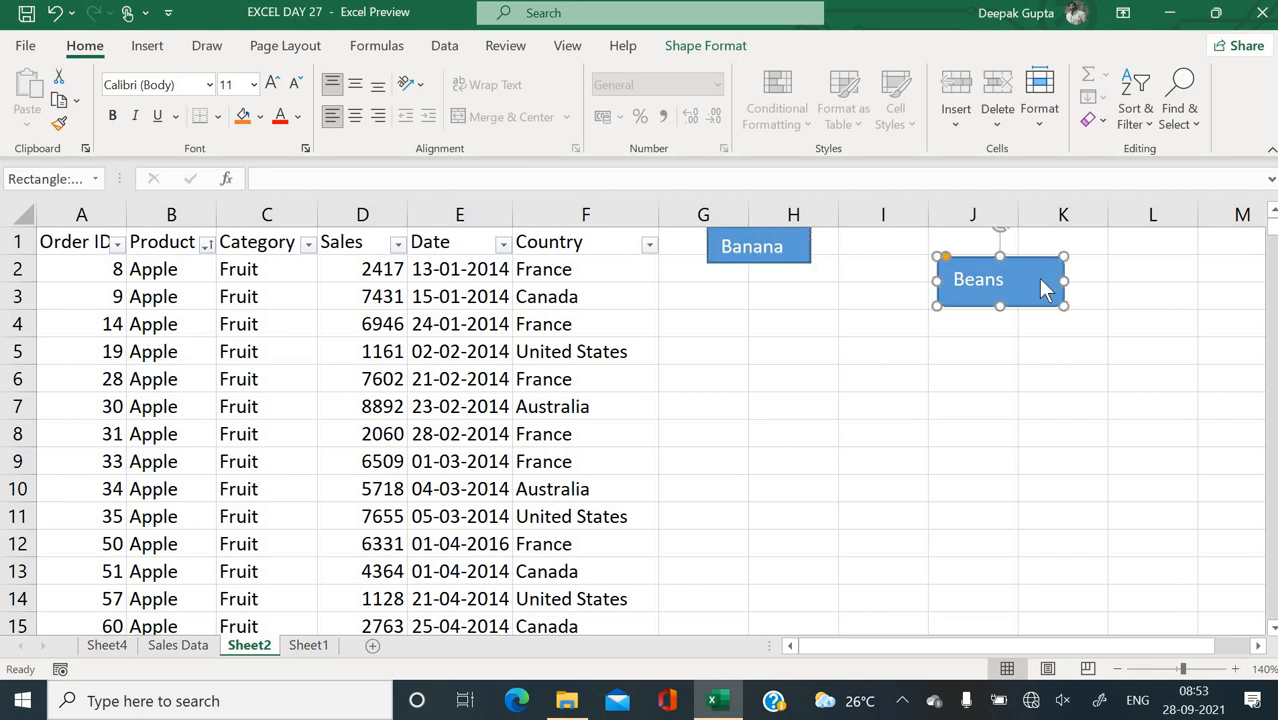
key(Escape)
drag(1012, 289, 940, 270)
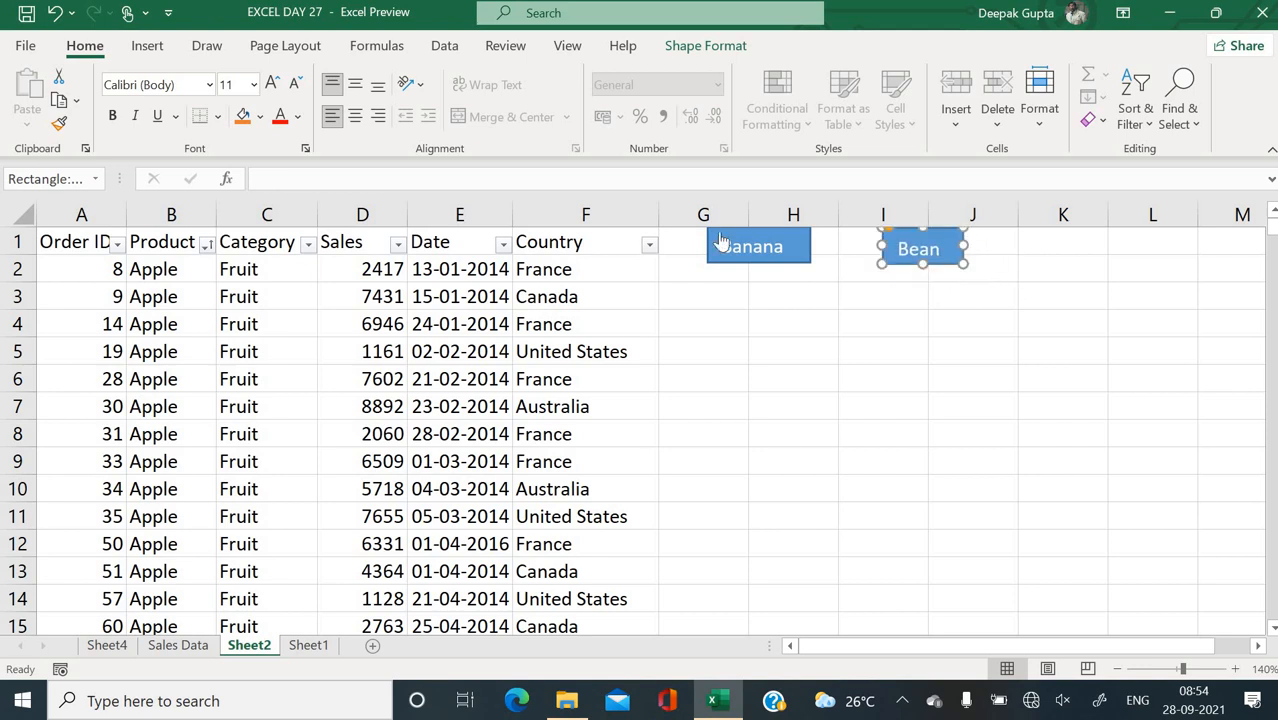
- Increase the height of row 1 and shorten the Banana and Beans shapes so both fit inside it
click(77, 278)
drag(25, 256, 25, 281)
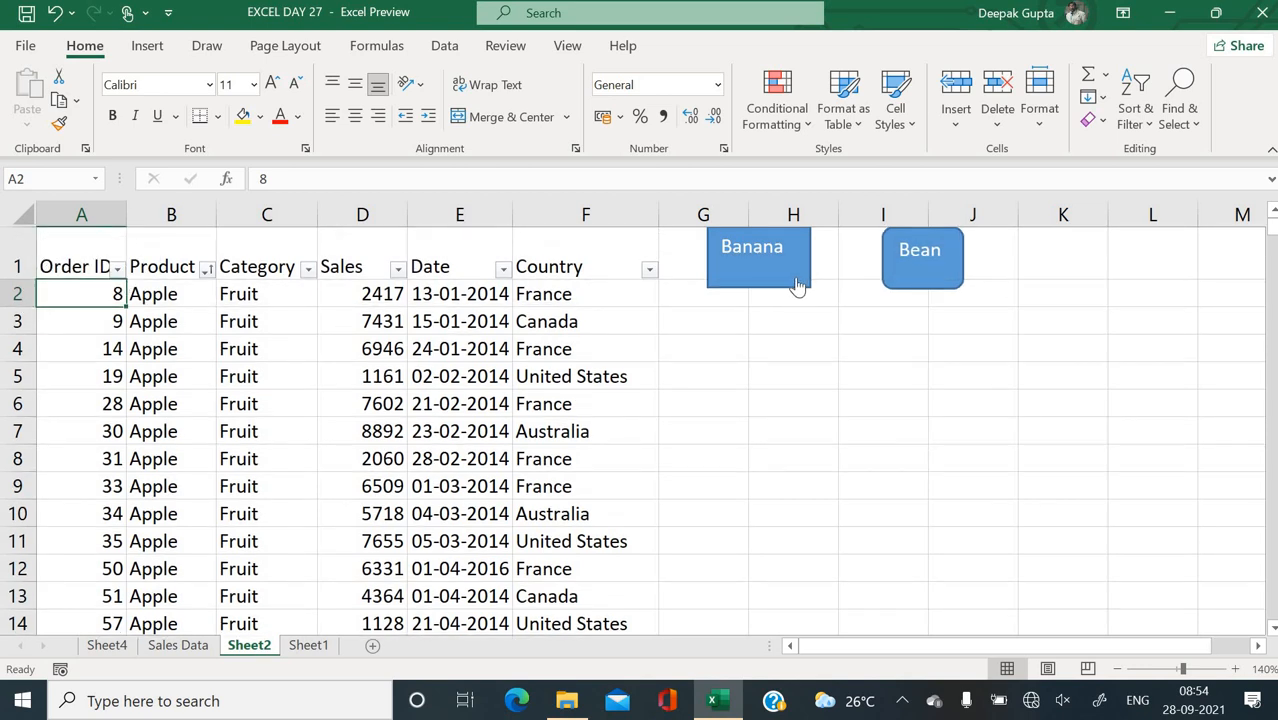
right_click(800, 288)
click(757, 286)
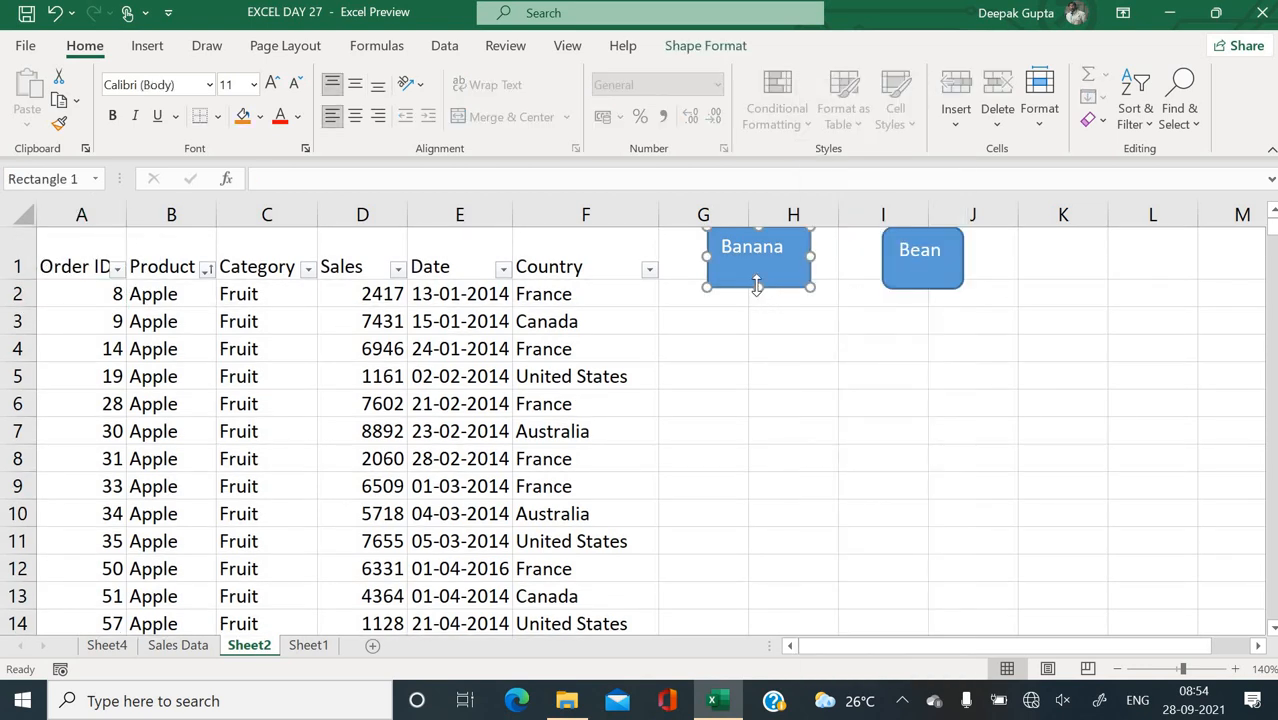
drag(757, 274, 757, 273)
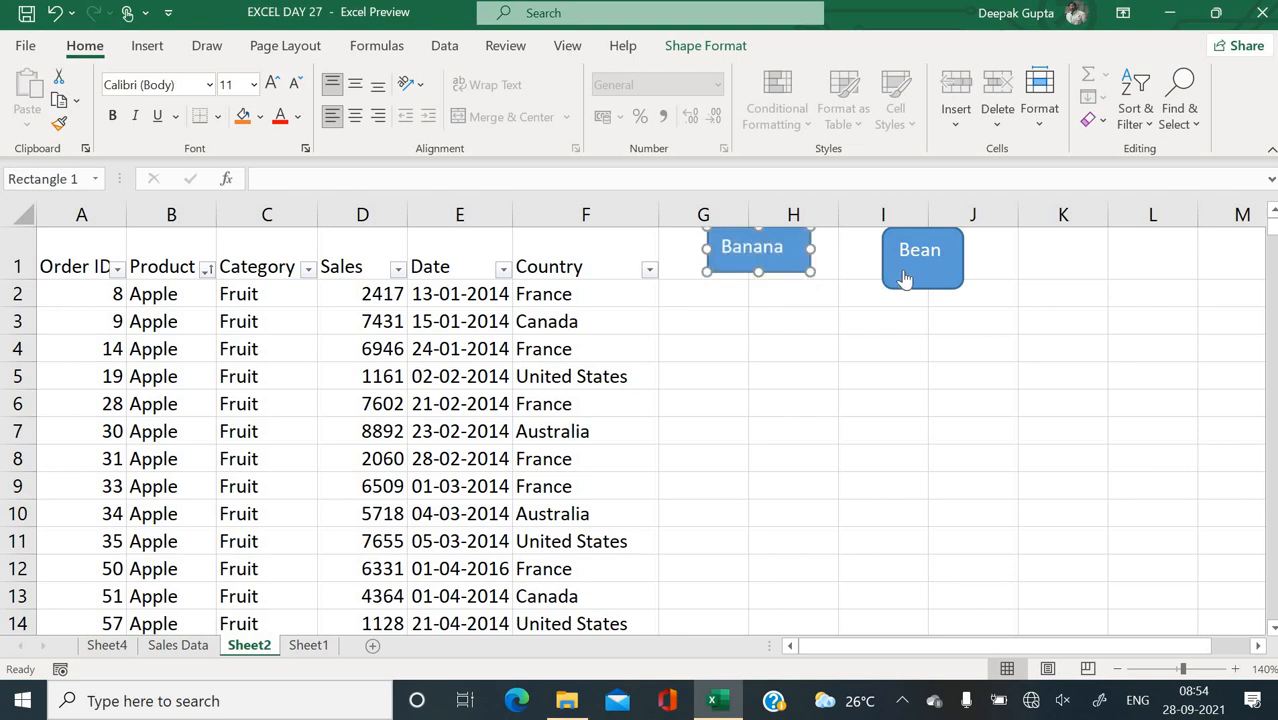
click(908, 280)
right_click(908, 282)
click(925, 290)
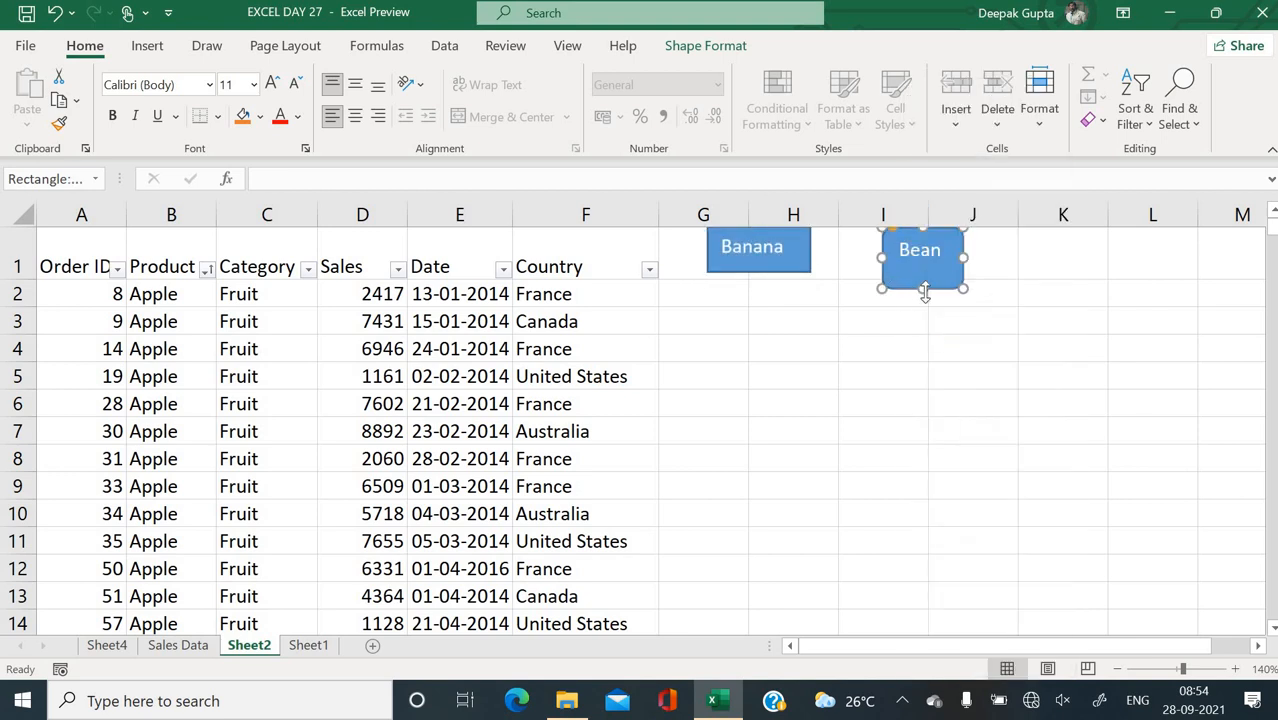
drag(925, 290, 922, 271)
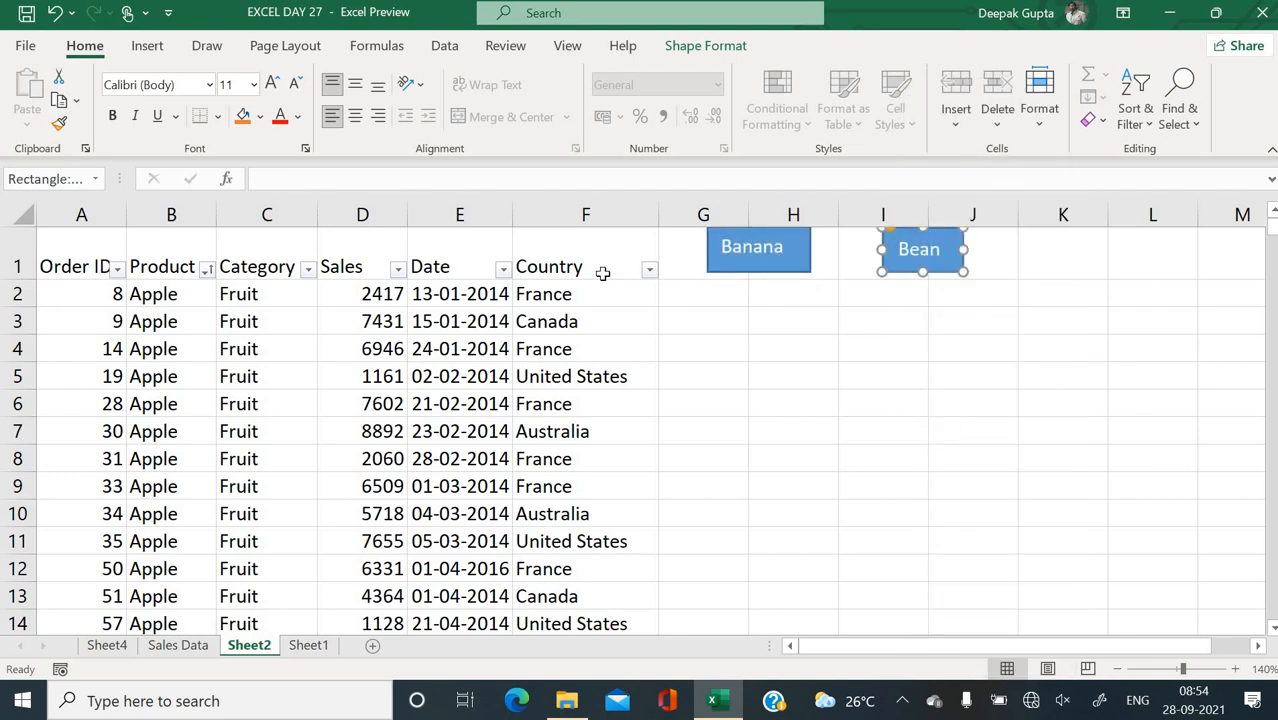
- Freeze the top row of the sheet so the header and both shape buttons stay in place while scrolling
click(580, 295)
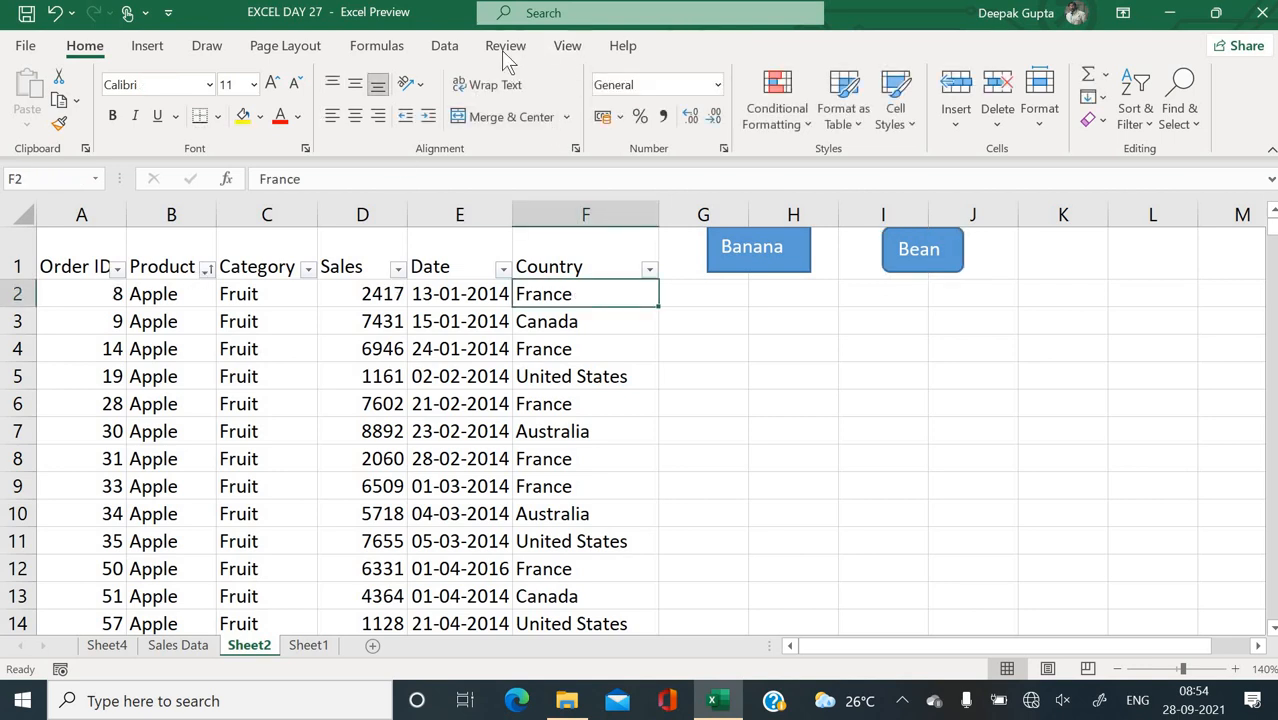
click(568, 50)
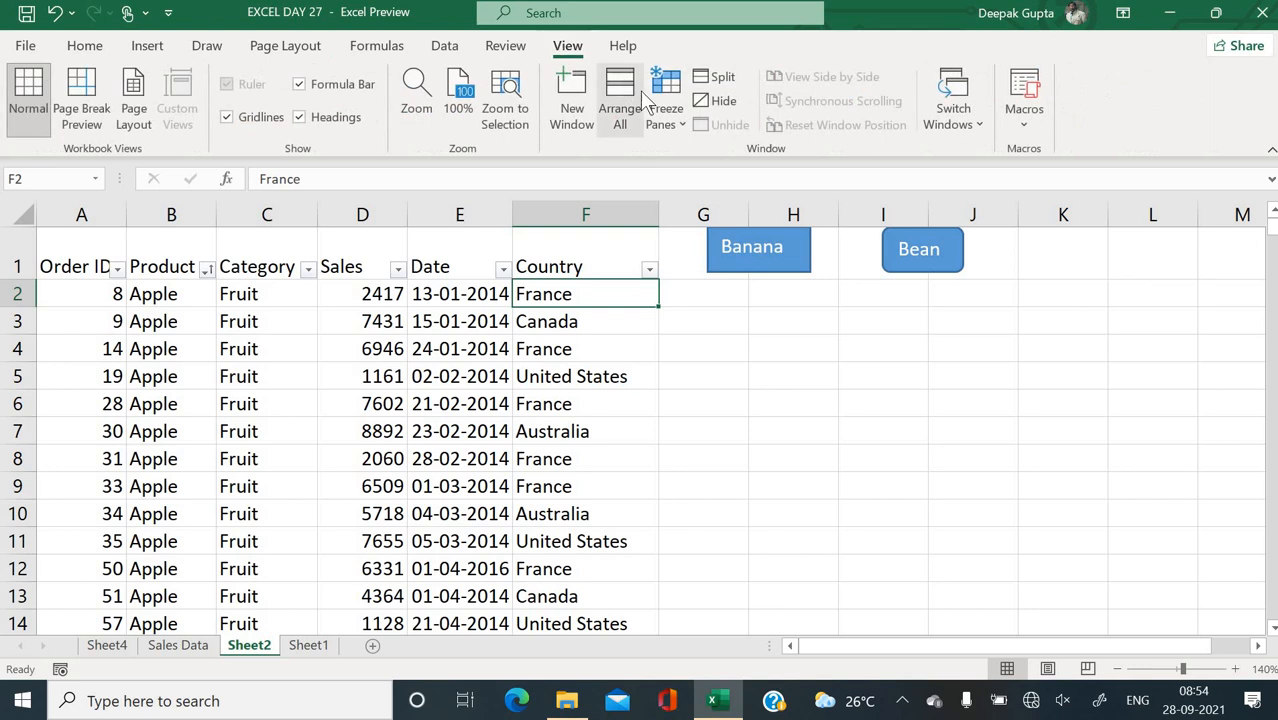
click(669, 123)
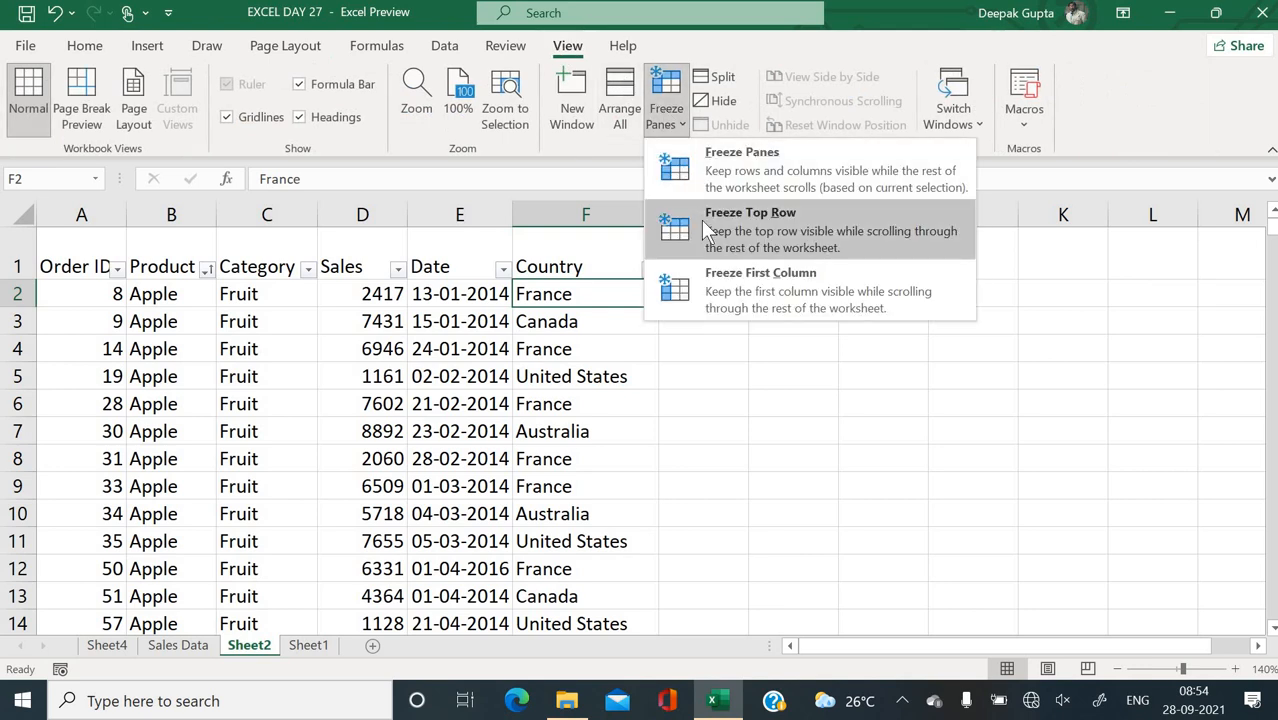
click(701, 220)
click(722, 397)
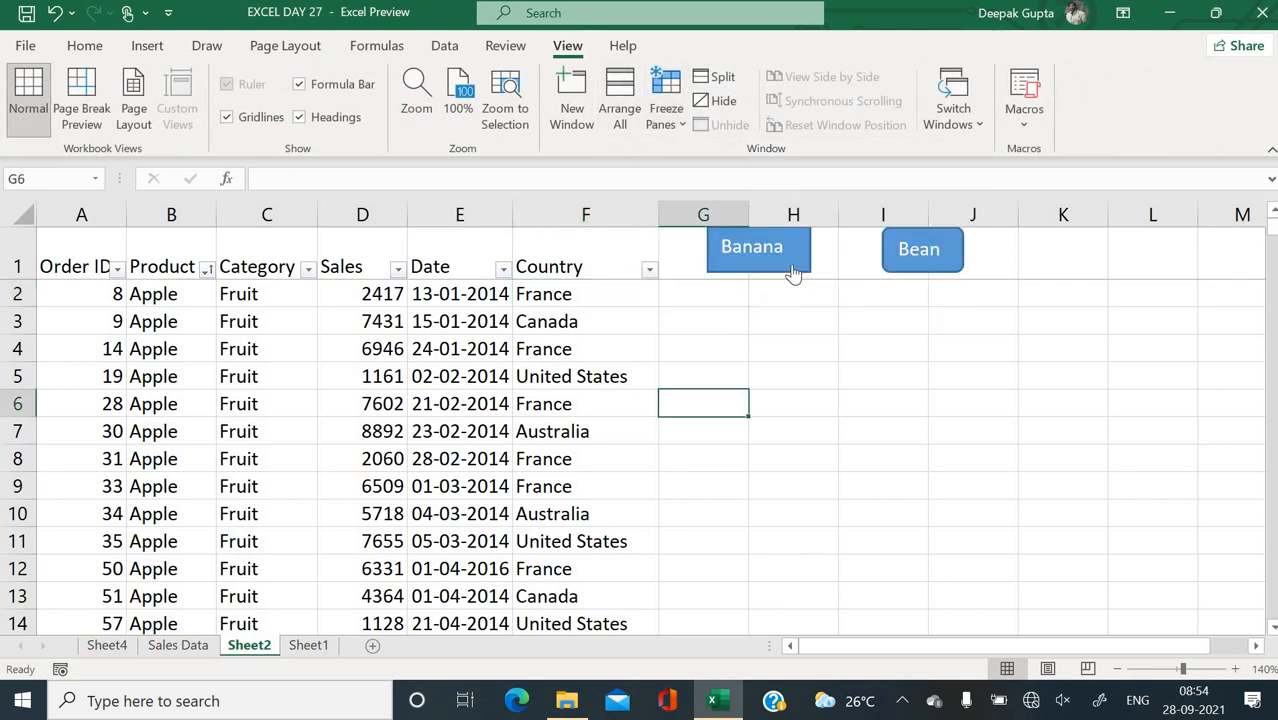
- Test the Banana and Beans buttons with the top row frozen, running Beans again from cell B2 at the top of the table
click(790, 268)
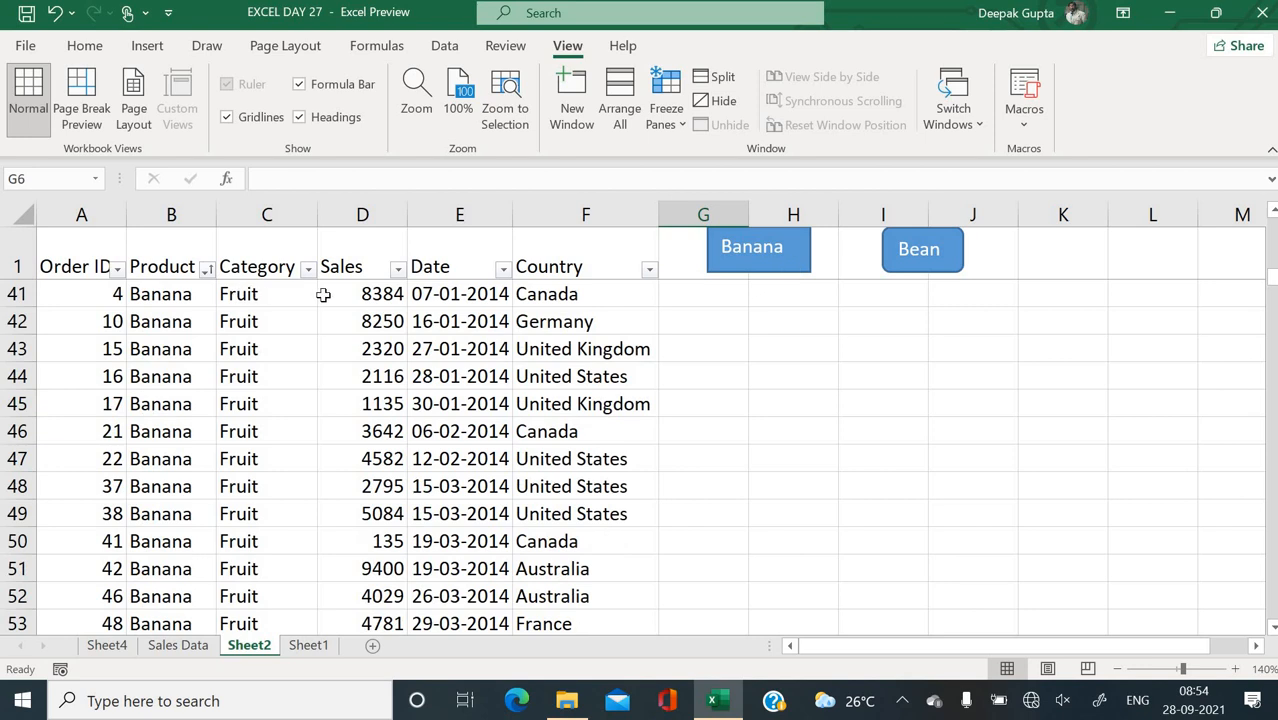
click(908, 265)
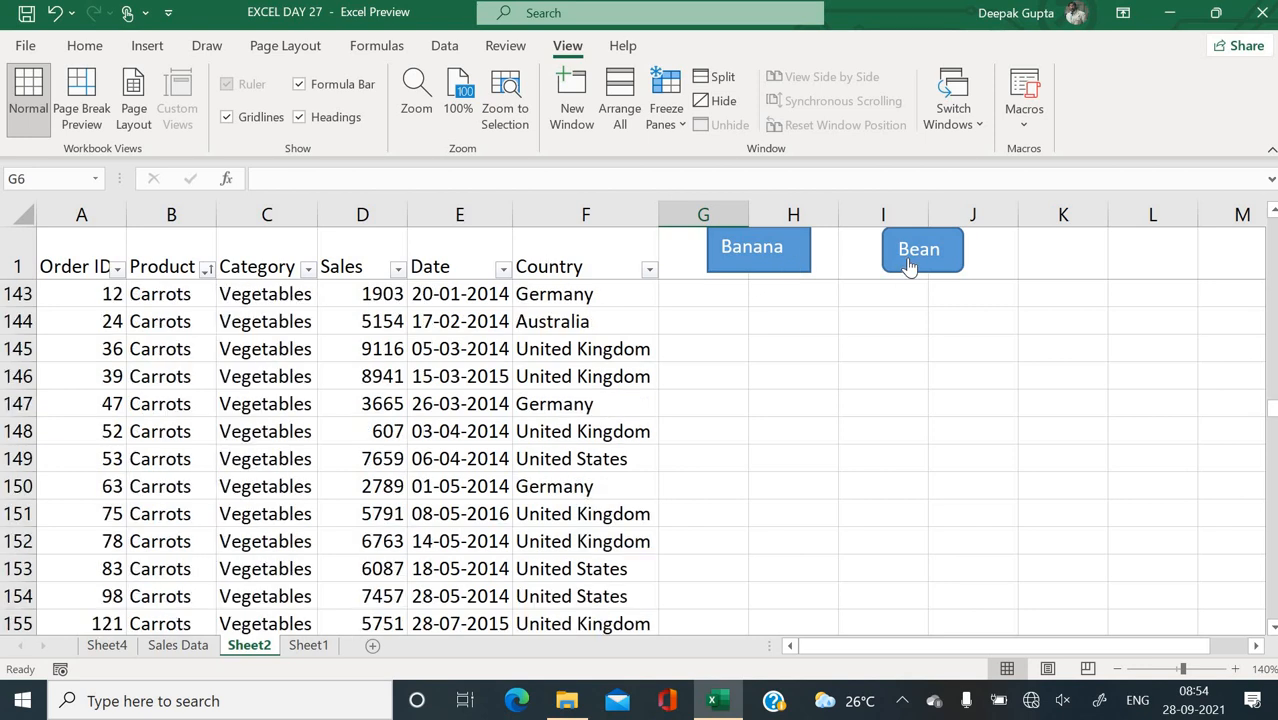
scroll(435, 450, up, 20)
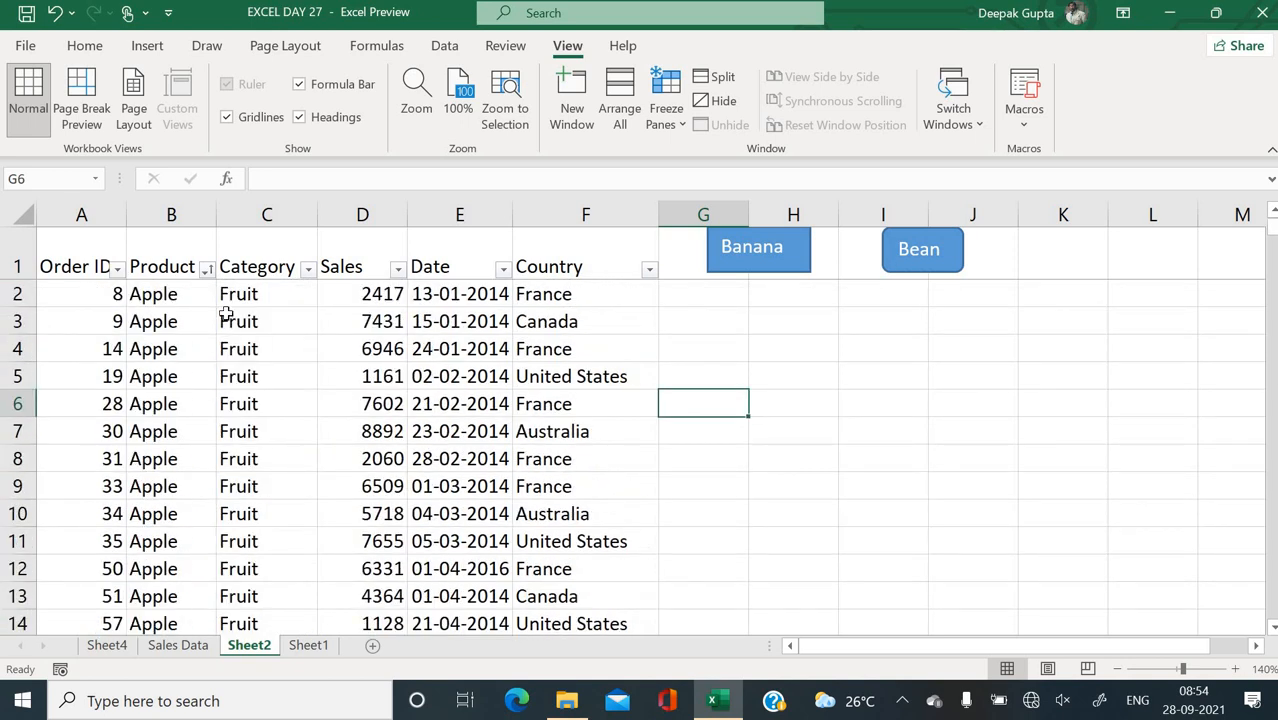
click(178, 295)
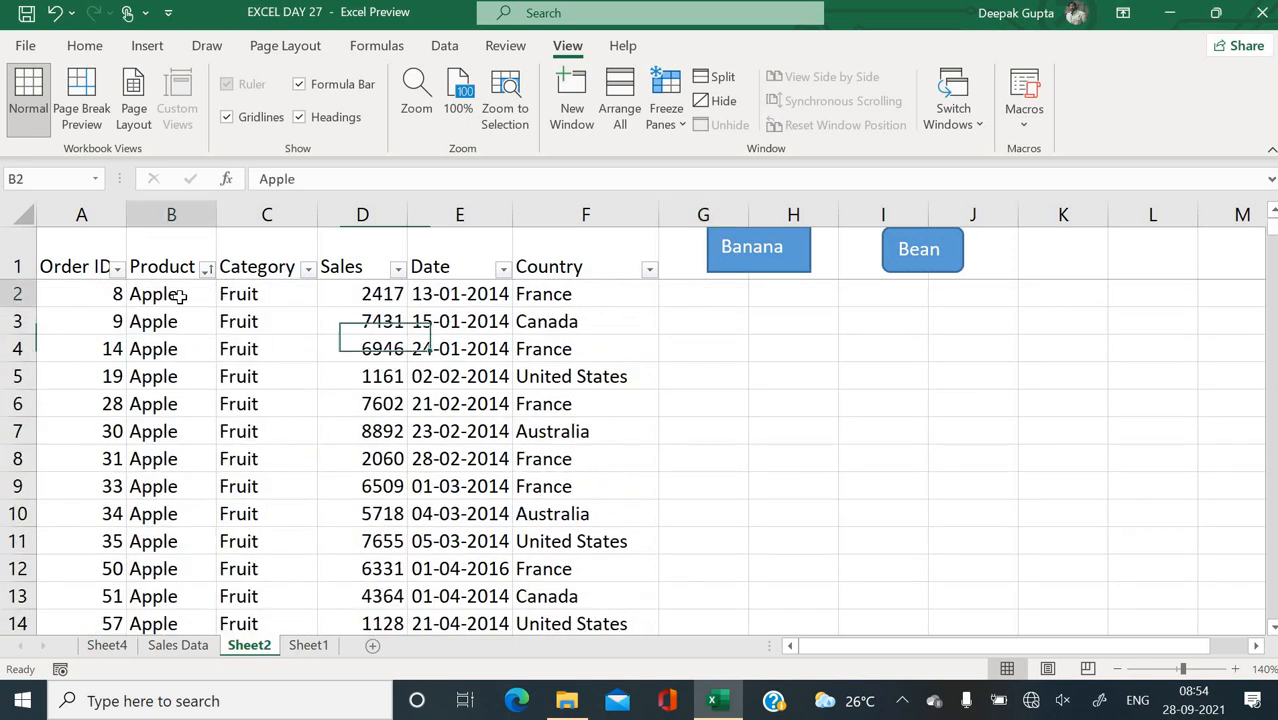
click(940, 268)
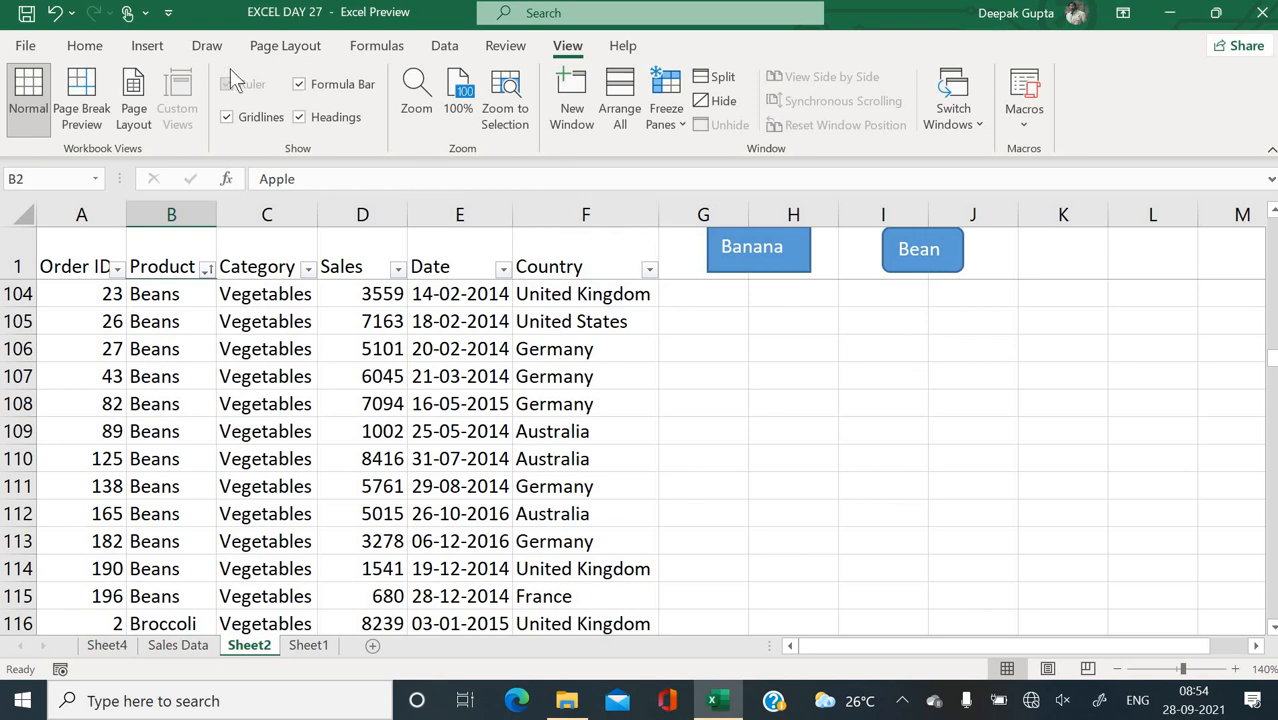
- Open the choices of illustrations that can be inserted into the sheet
click(145, 48)
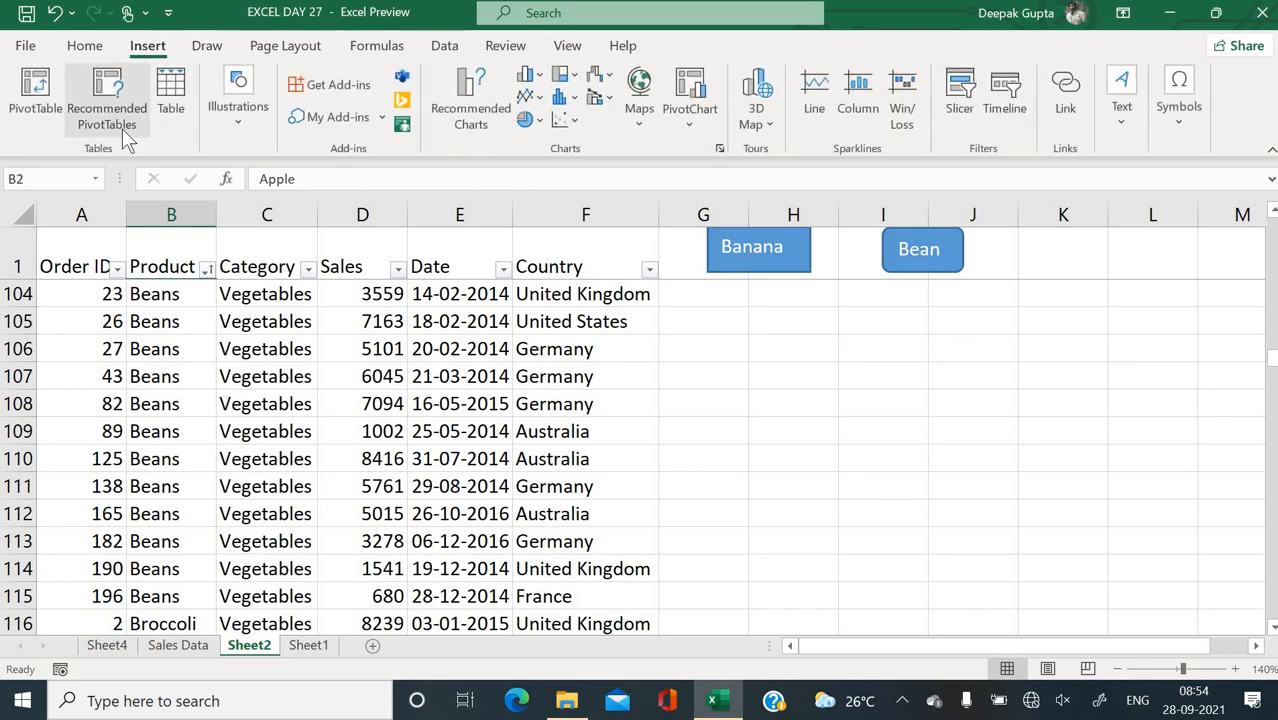
click(227, 121)
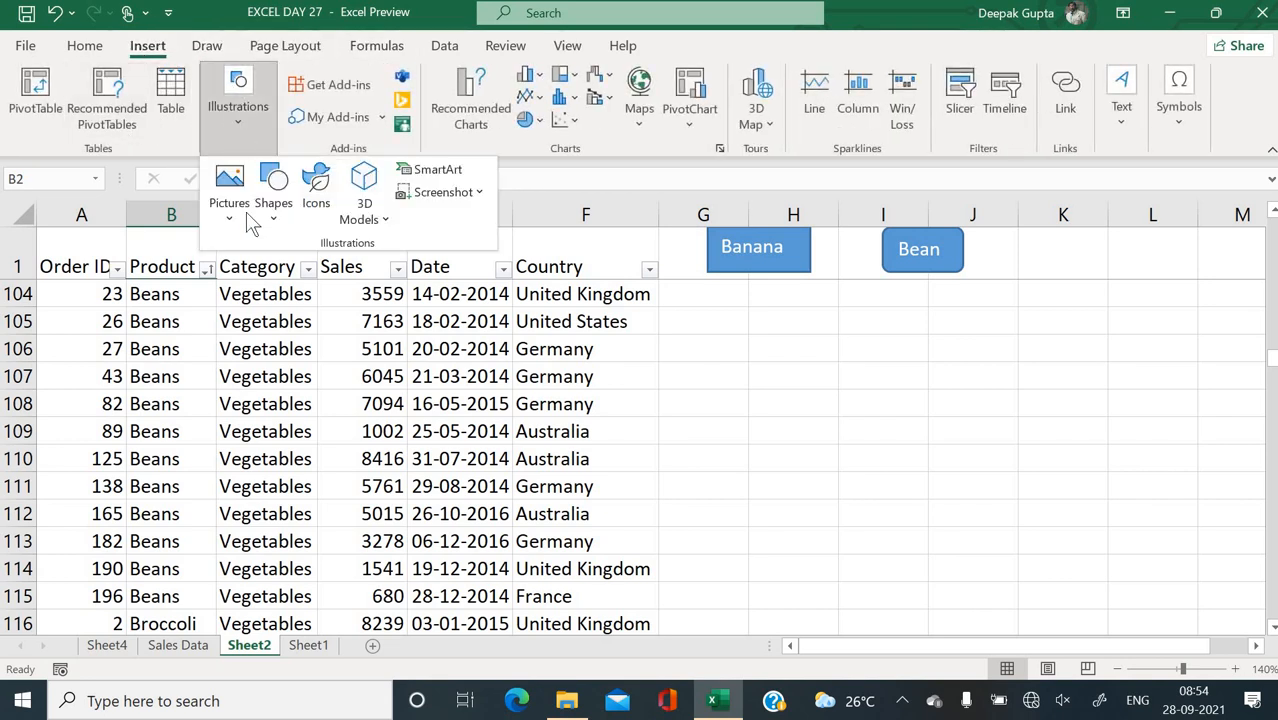